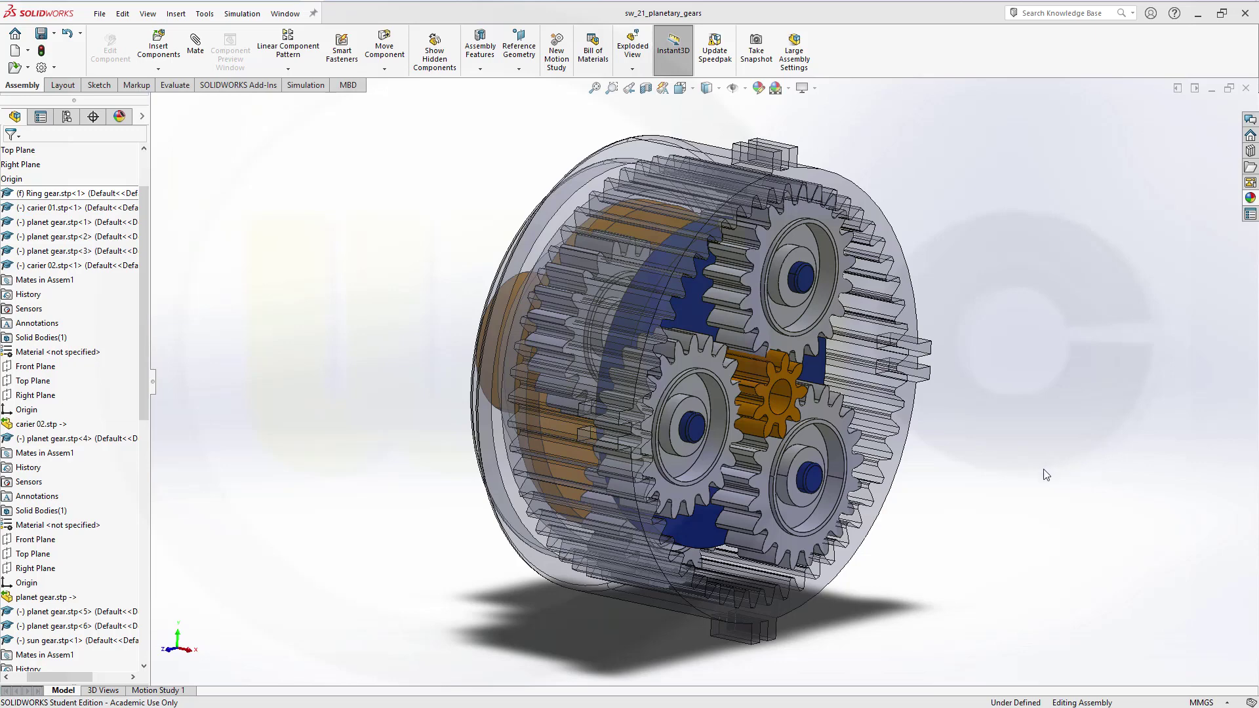
Step: Orbit the finished assembly and drag carier 01 so the planets revolve around the sun gear
{"action": "middle_click_drag", "start_coordinate": [1006, 501], "coordinate": [1033, 484]}
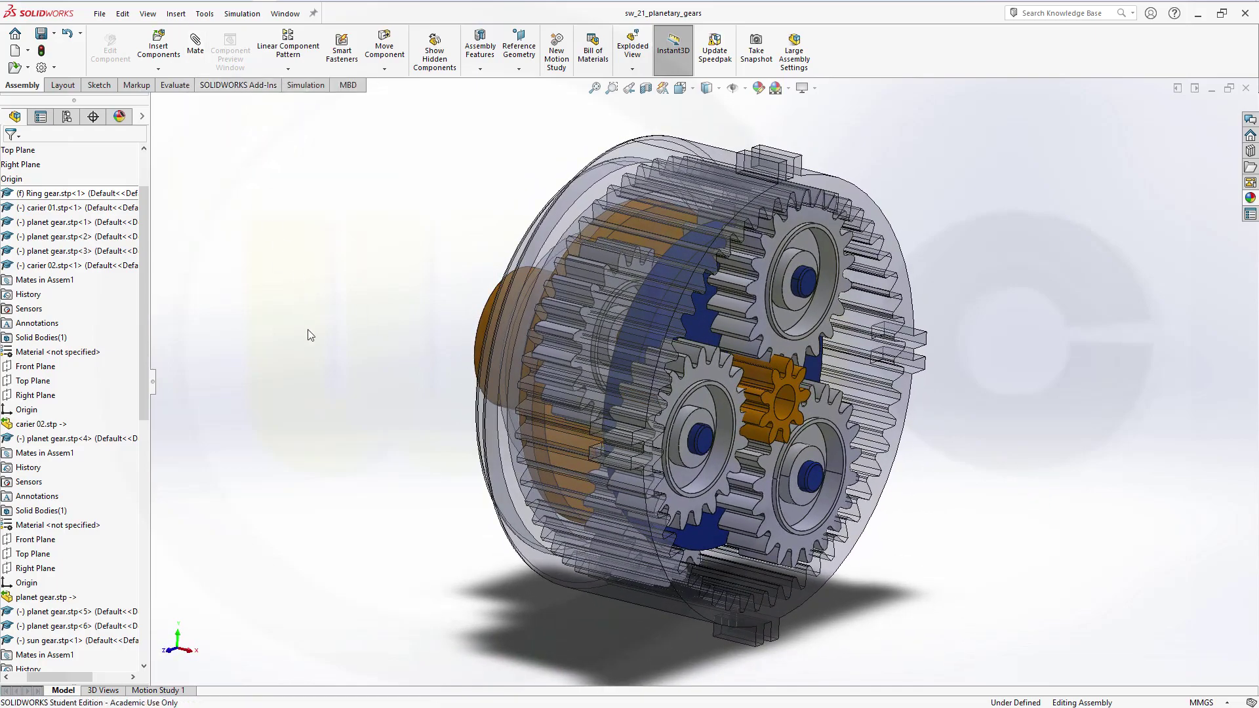
{"action": "middle_click_drag", "start_coordinate": [309, 329], "coordinate": [329, 293]}
{"action": "left_click_drag", "start_coordinate": [485, 348], "coordinate": [734, 384]}
{"action": "middle_click_drag", "start_coordinate": [930, 416], "coordinate": [928, 436]}
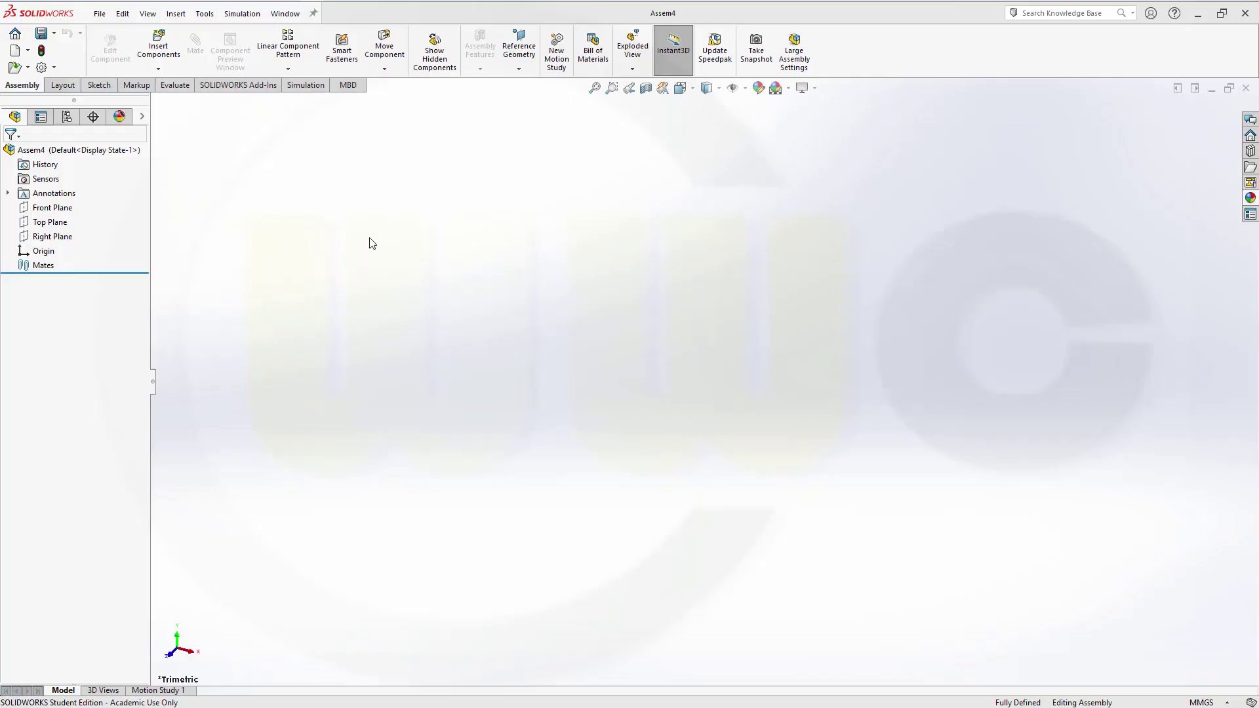
Step: Insert the Ring gear STEP file into Assem4 as its first, fixed component
{"action": "left_click", "coordinate": [169, 46]}
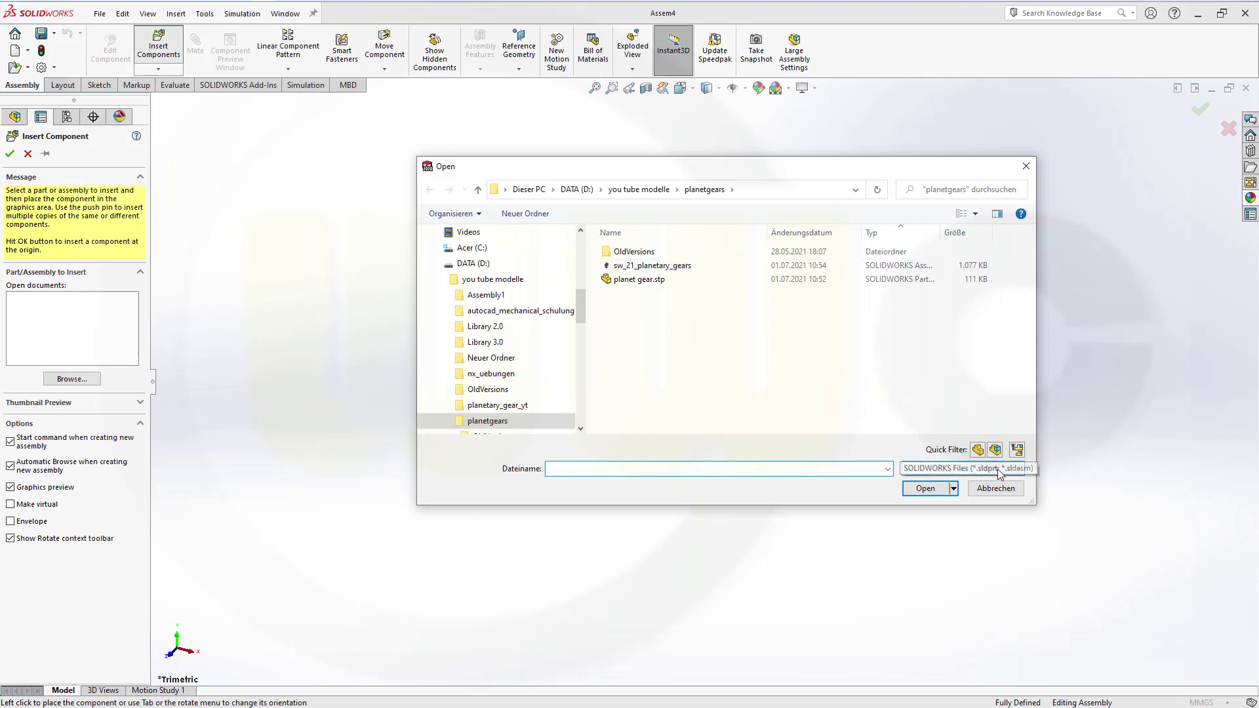
{"action": "left_click", "coordinate": [1021, 470]}
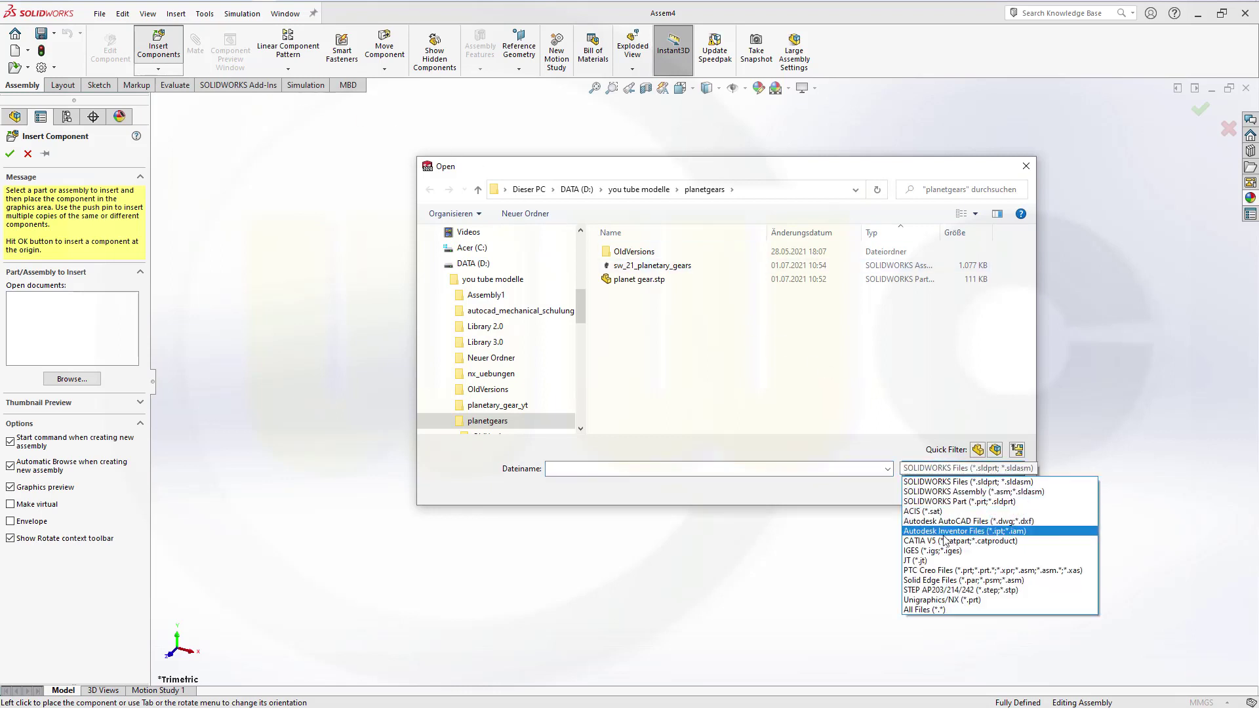
{"action": "left_click", "coordinate": [933, 590]}
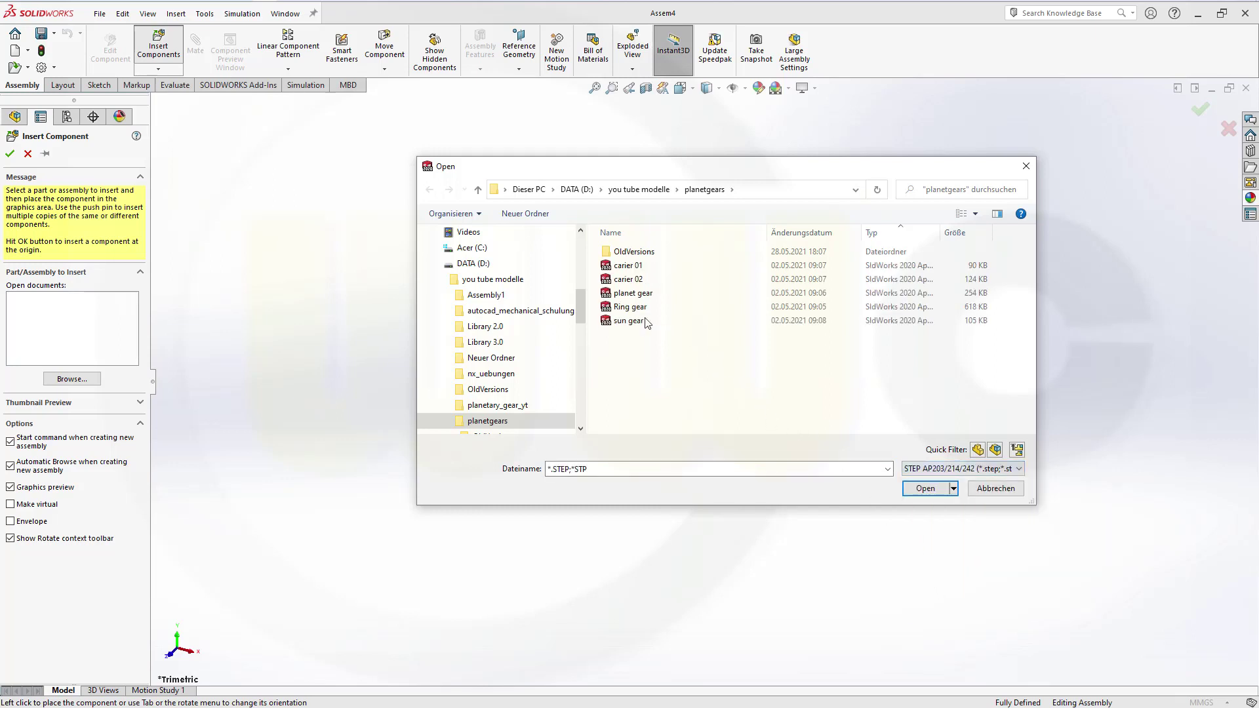
{"action": "left_click", "coordinate": [629, 307]}
{"action": "left_click", "coordinate": [923, 511]}
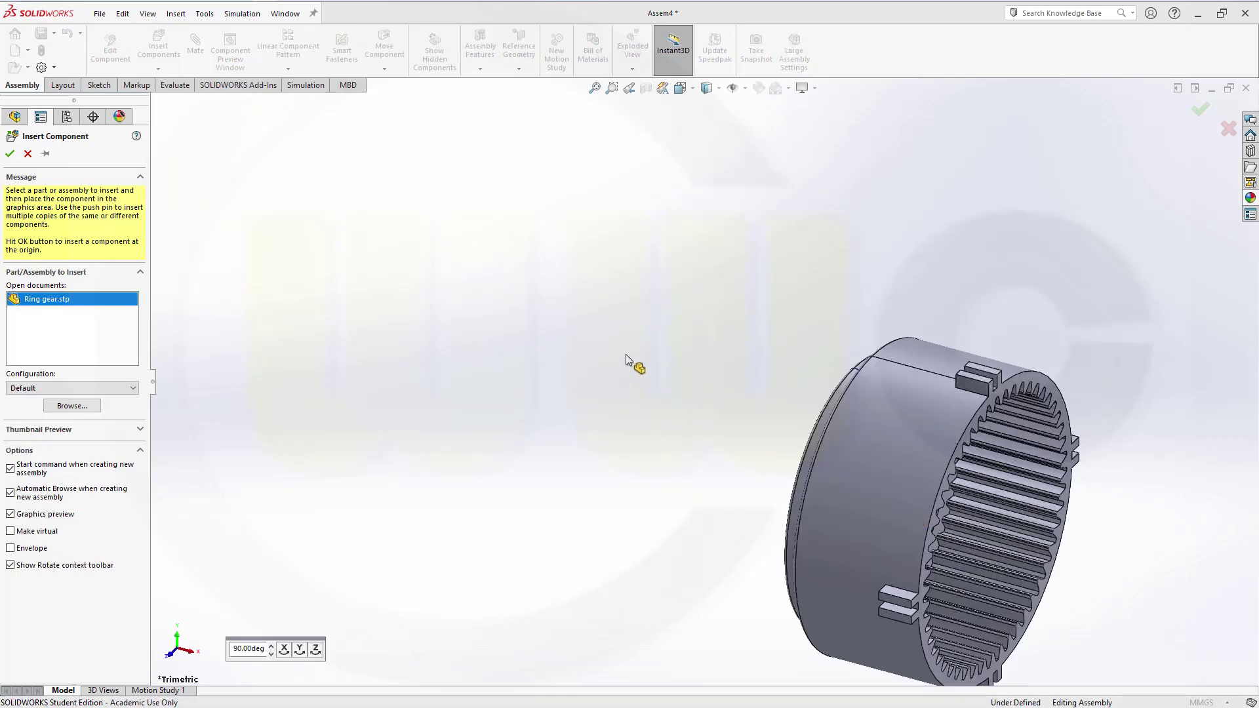
{"action": "left_click", "coordinate": [589, 338]}
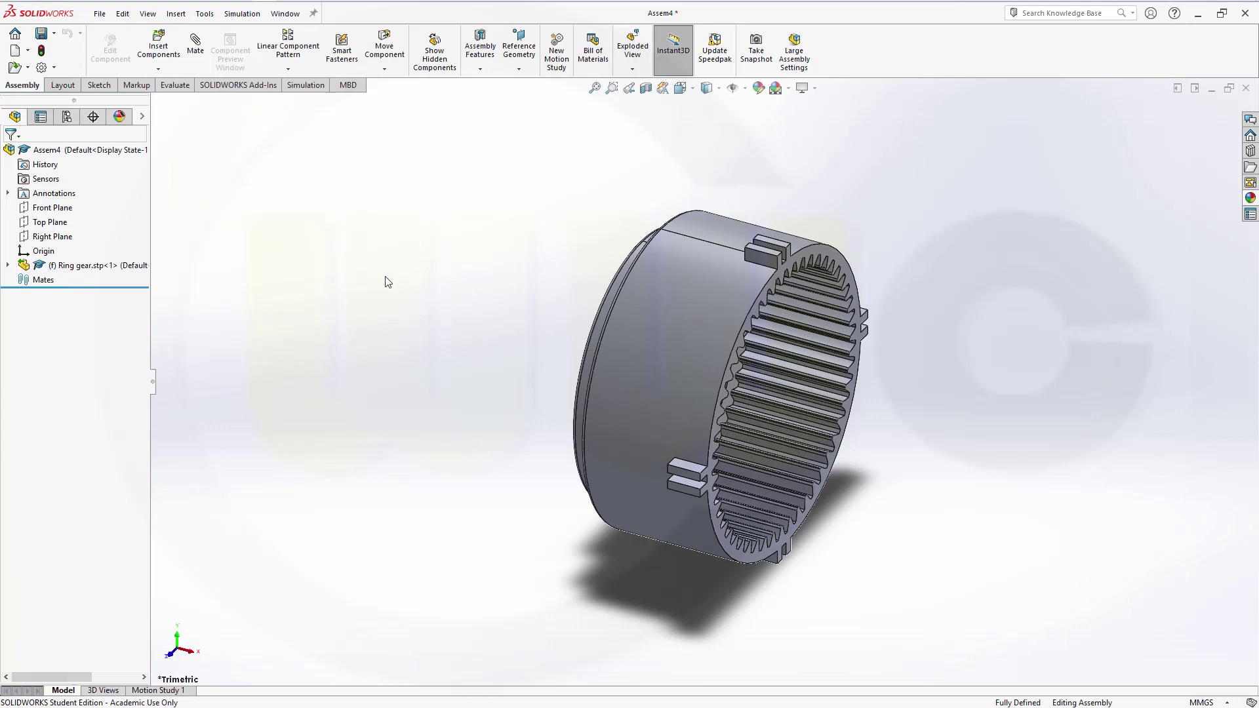
Step: Insert carier 01.stp into the assembly beside the ring gear
{"action": "left_click", "coordinate": [162, 53]}
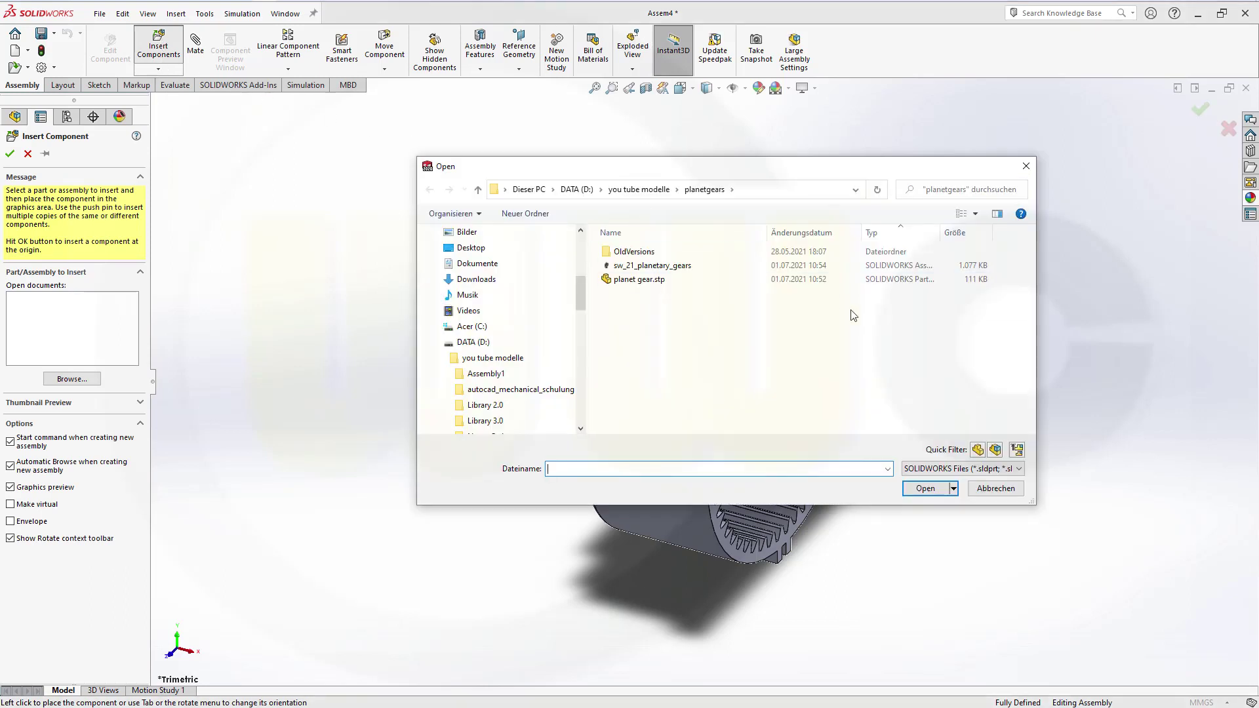
{"action": "left_click", "coordinate": [1019, 469]}
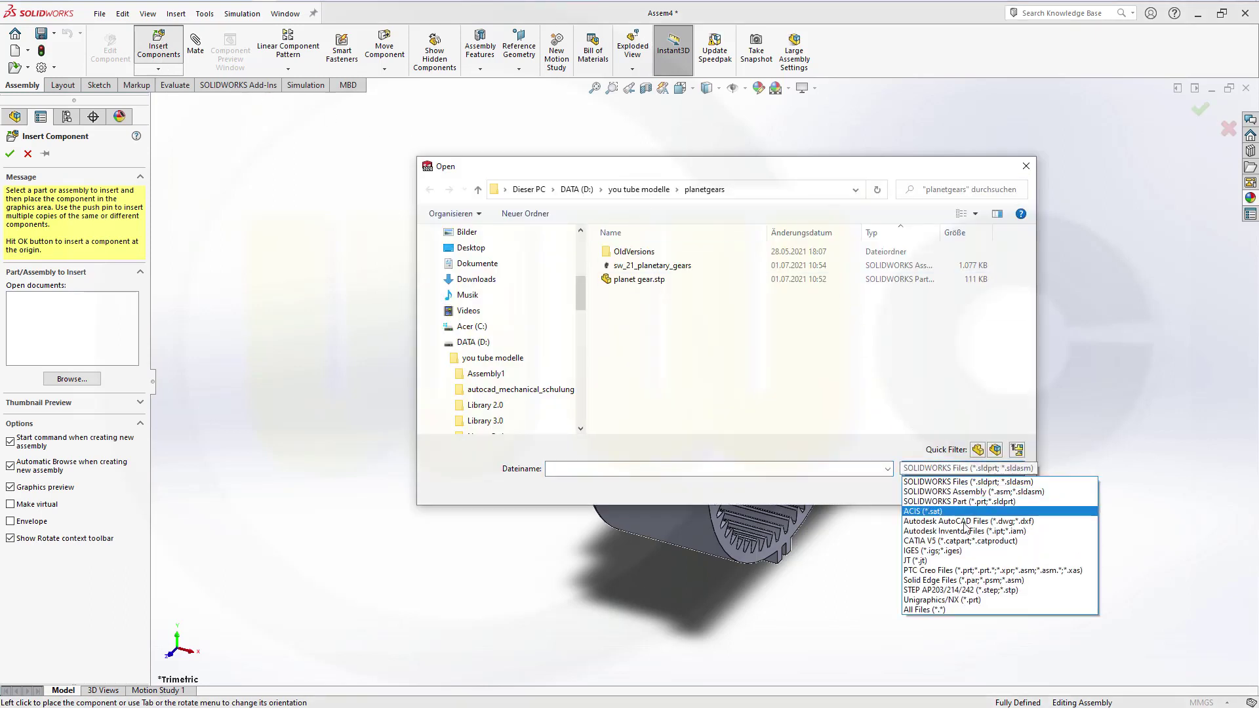
{"action": "left_click", "coordinate": [936, 590]}
{"action": "left_click", "coordinate": [689, 266]}
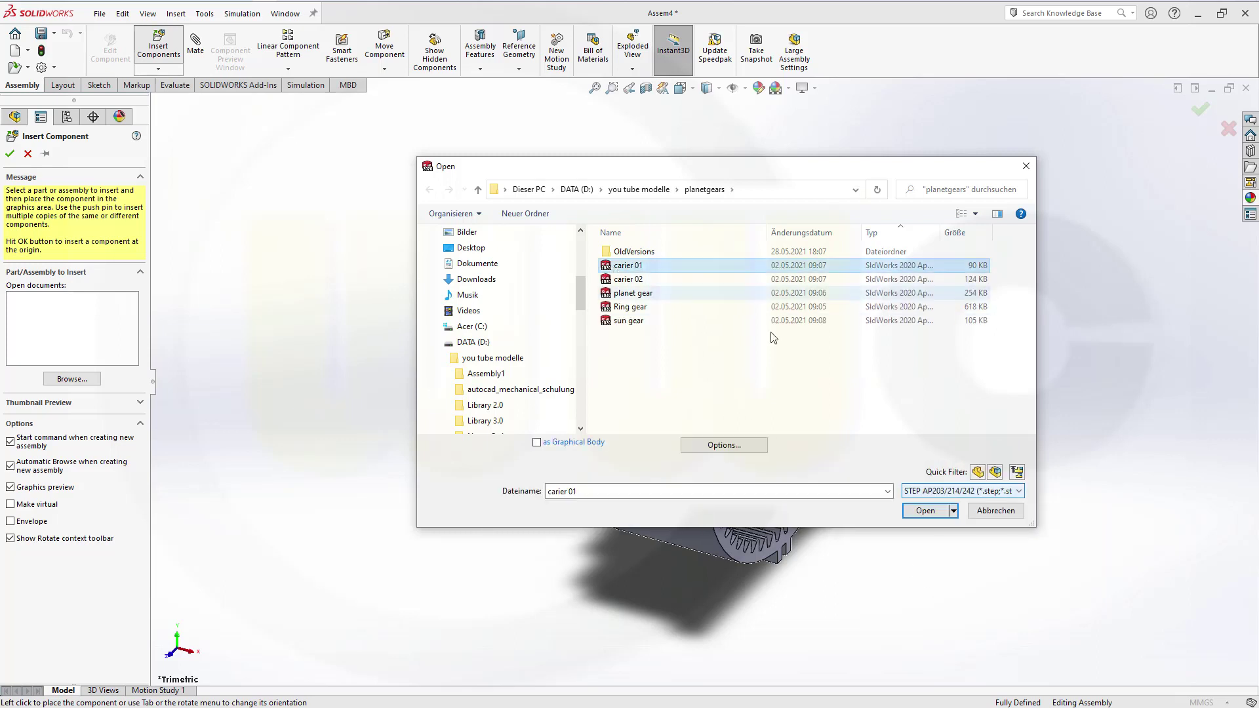
{"action": "left_click", "coordinate": [925, 511]}
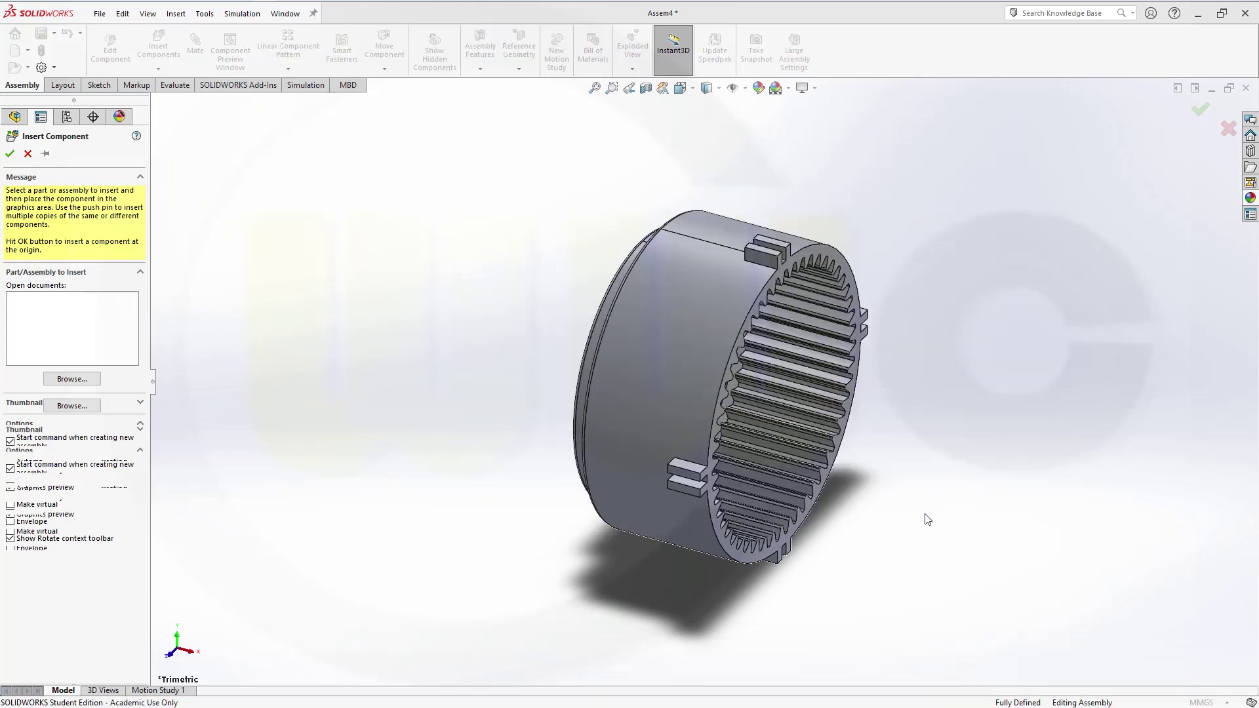
{"action": "left_click", "coordinate": [1001, 325]}
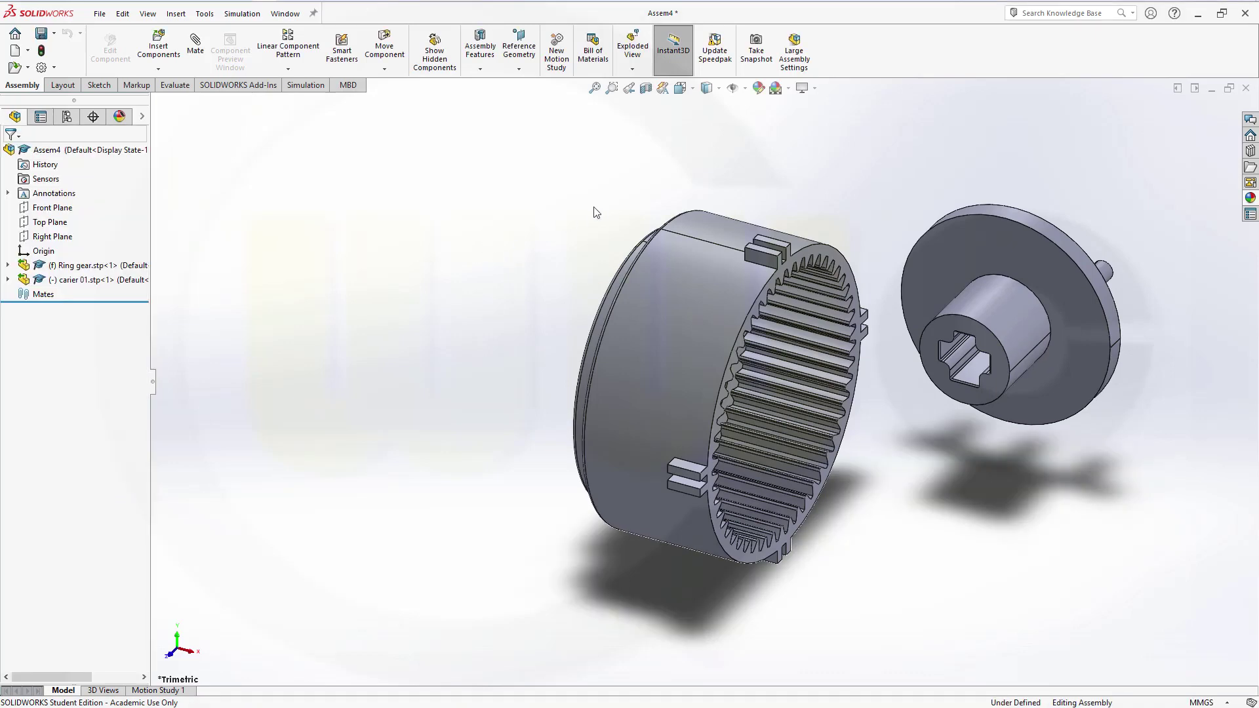
Step: Mate the carrier's flange face coincident with the ring gear's inner face
{"action": "middle_click_drag", "start_coordinate": [550, 306], "coordinate": [495, 298]}
{"action": "left_click", "coordinate": [758, 407]}
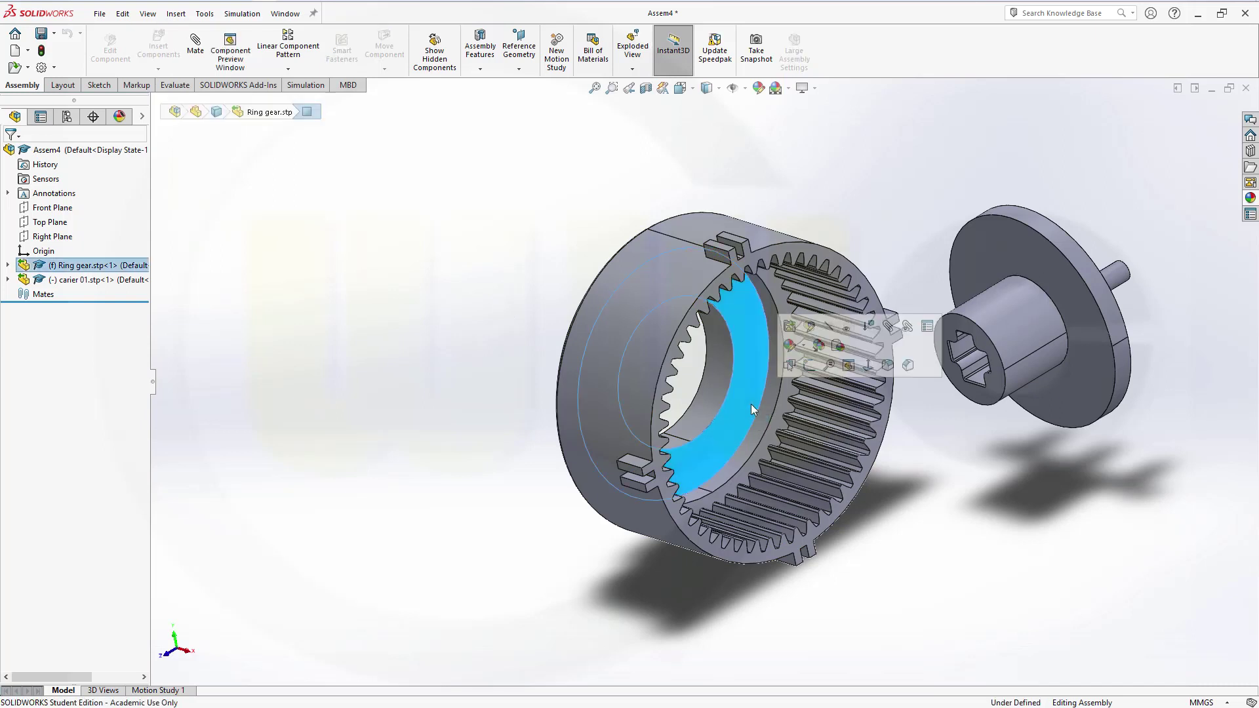
{"action": "left_click", "coordinate": [1025, 257], "text": "ctrl"}
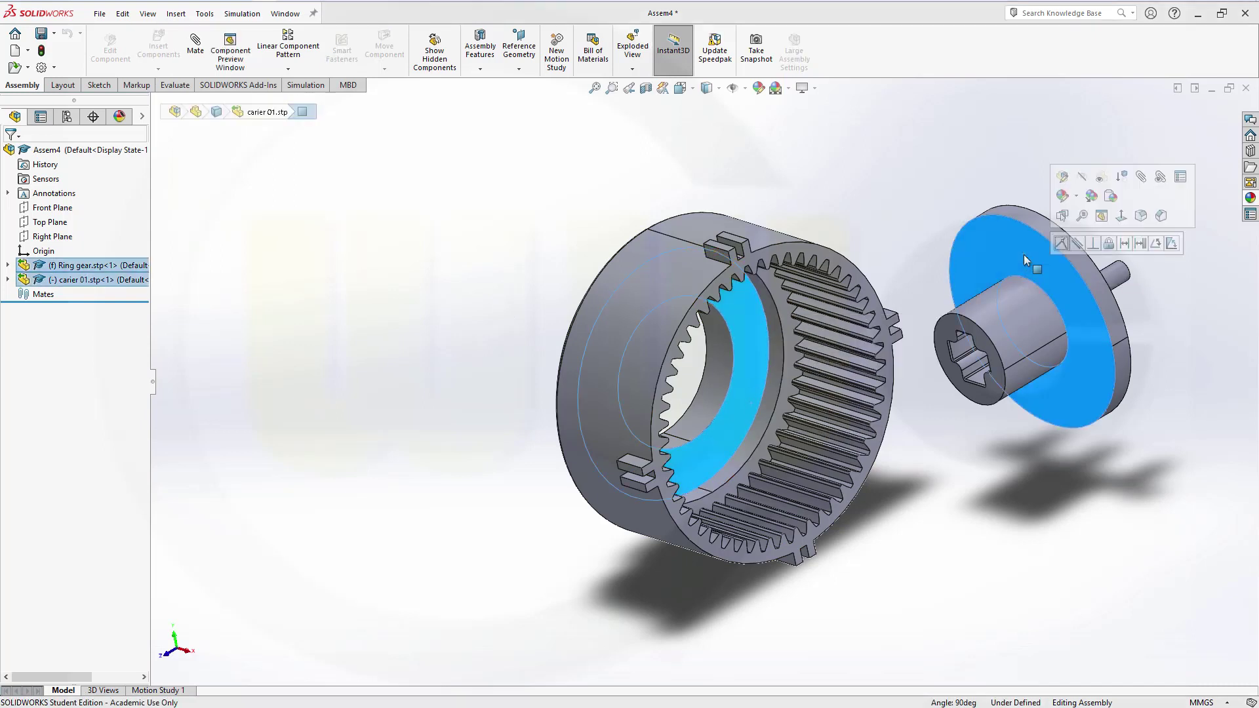
{"action": "left_click", "coordinate": [1061, 243]}
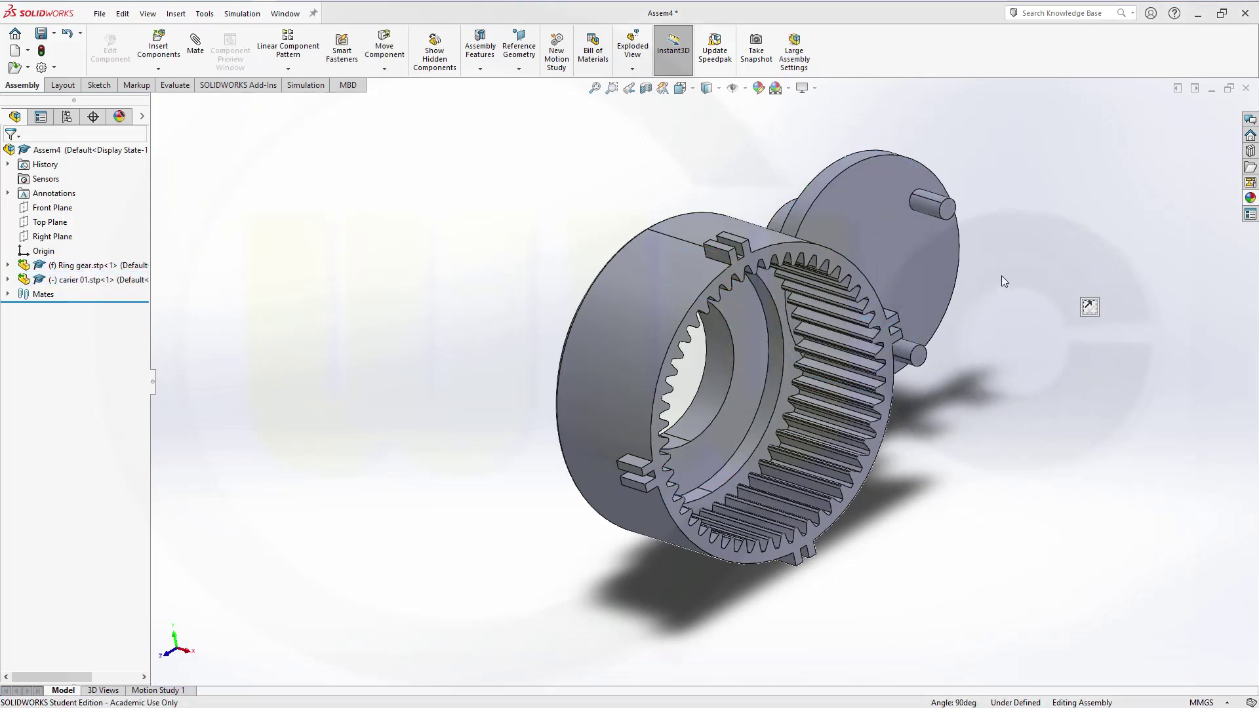
Step: Make the carrier hub concentric with the ring gear, then turn the carrier to check
{"action": "left_click", "coordinate": [661, 285]}
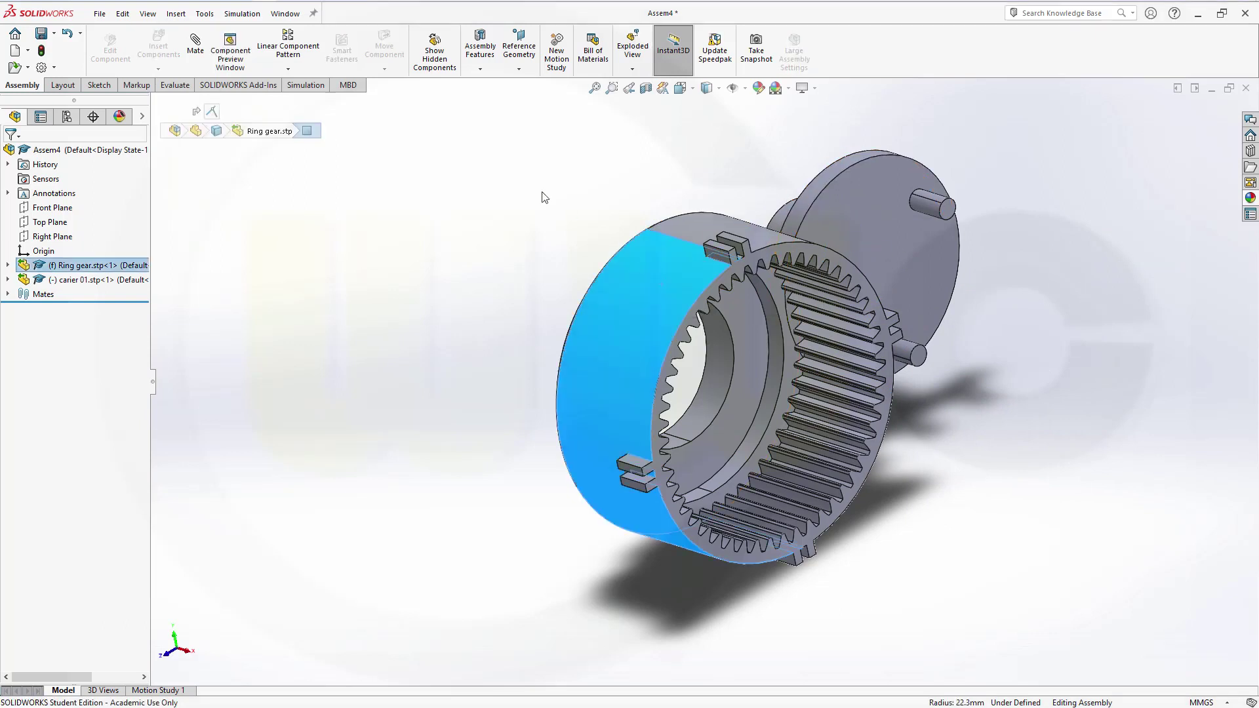
{"action": "middle_click_drag", "start_coordinate": [543, 194], "coordinate": [583, 233]}
{"action": "left_click", "coordinate": [753, 204], "text": "ctrl"}
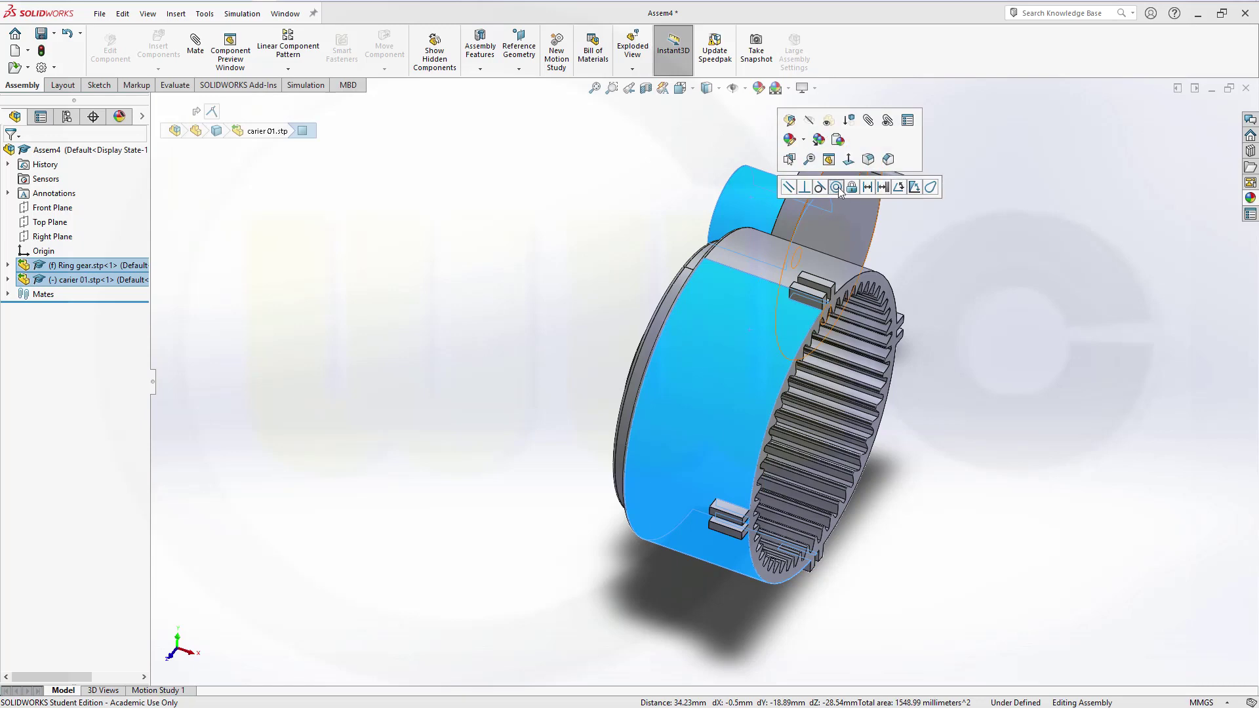
{"action": "left_click", "coordinate": [836, 187]}
{"action": "left_click", "coordinate": [995, 242]}
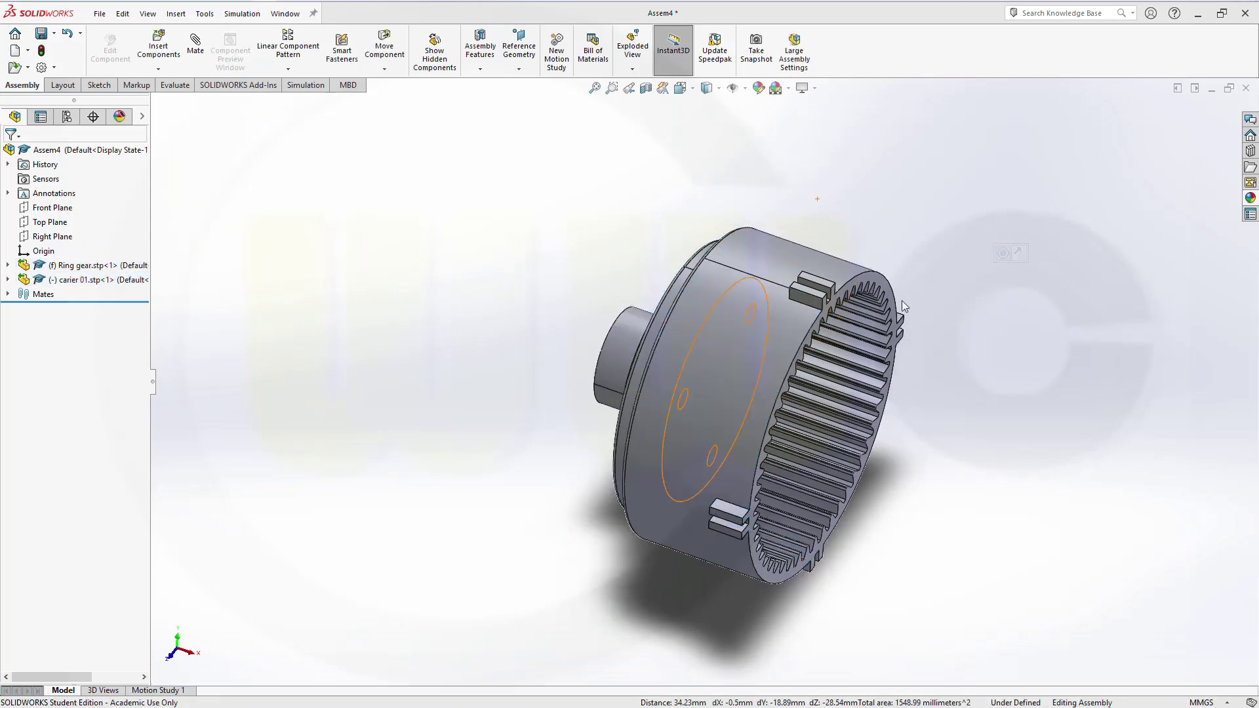
{"action": "middle_click_drag", "start_coordinate": [945, 301], "coordinate": [825, 286]}
{"action": "mouse_move", "coordinate": [808, 348]}
{"action": "left_mouse_down"}
{"action": "mouse_move", "coordinate": [810, 397]}
{"action": "mouse_move", "coordinate": [820, 367]}
{"action": "left_mouse_up"}
Step: Open planet gear.stp with the STEP AP203/214/242 filter, answering Nein to Import Diagnostics
{"action": "left_click", "coordinate": [496, 239]}
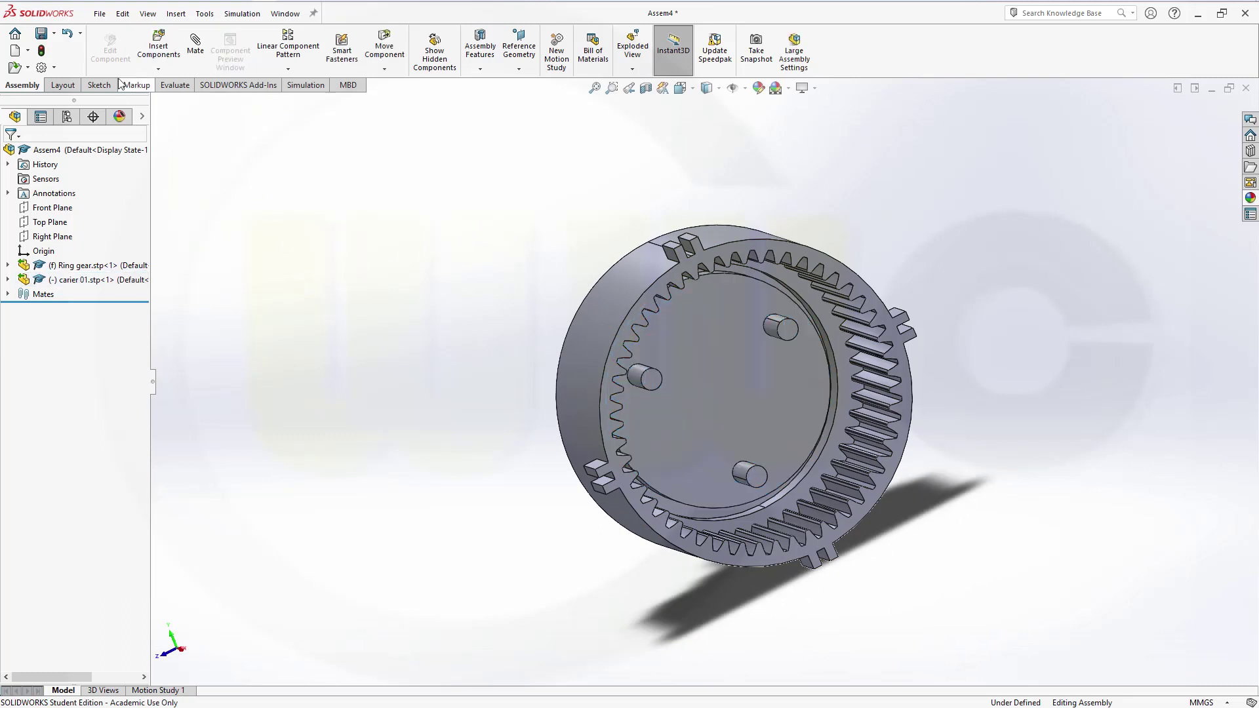
{"action": "left_click", "coordinate": [100, 14]}
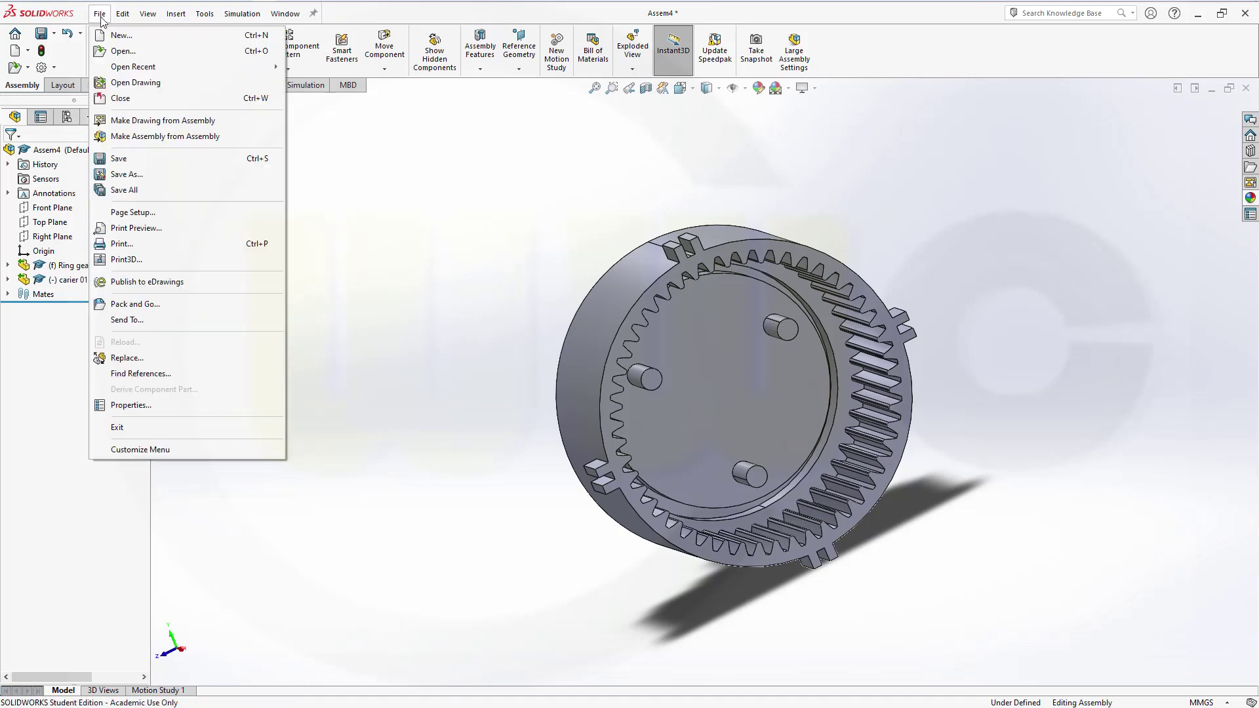
{"action": "left_click", "coordinate": [129, 52]}
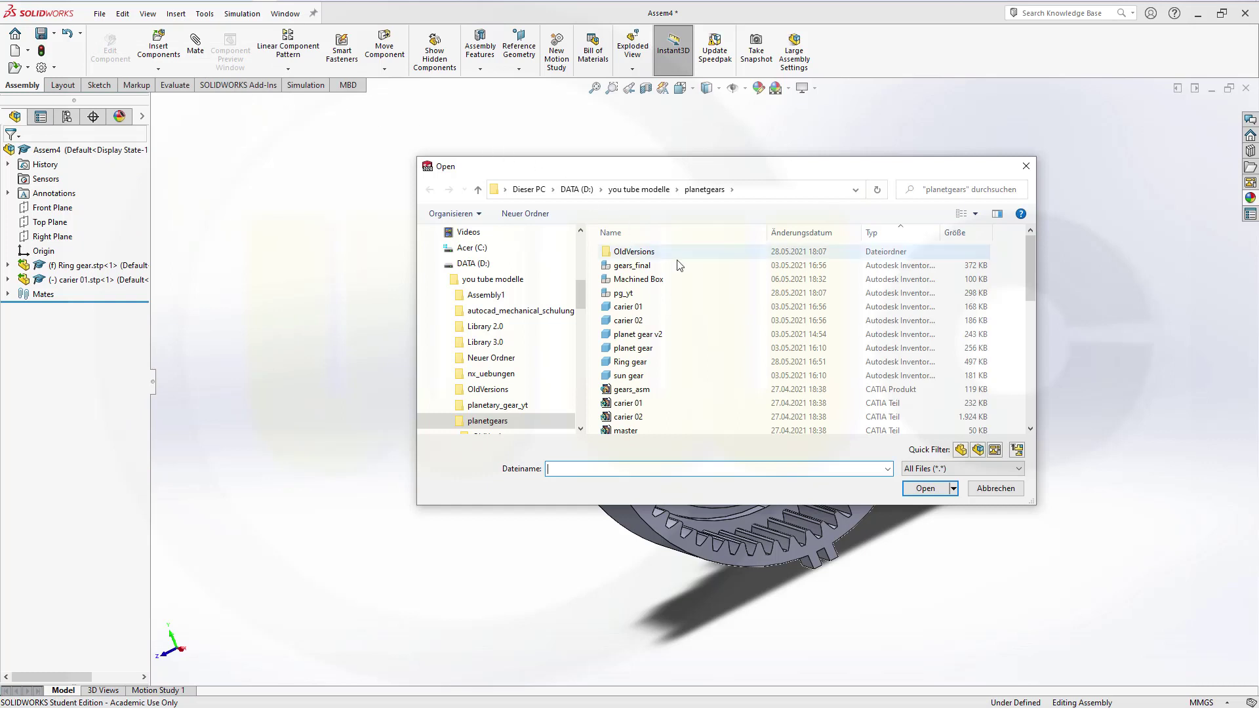
{"action": "left_click", "coordinate": [1019, 469]}
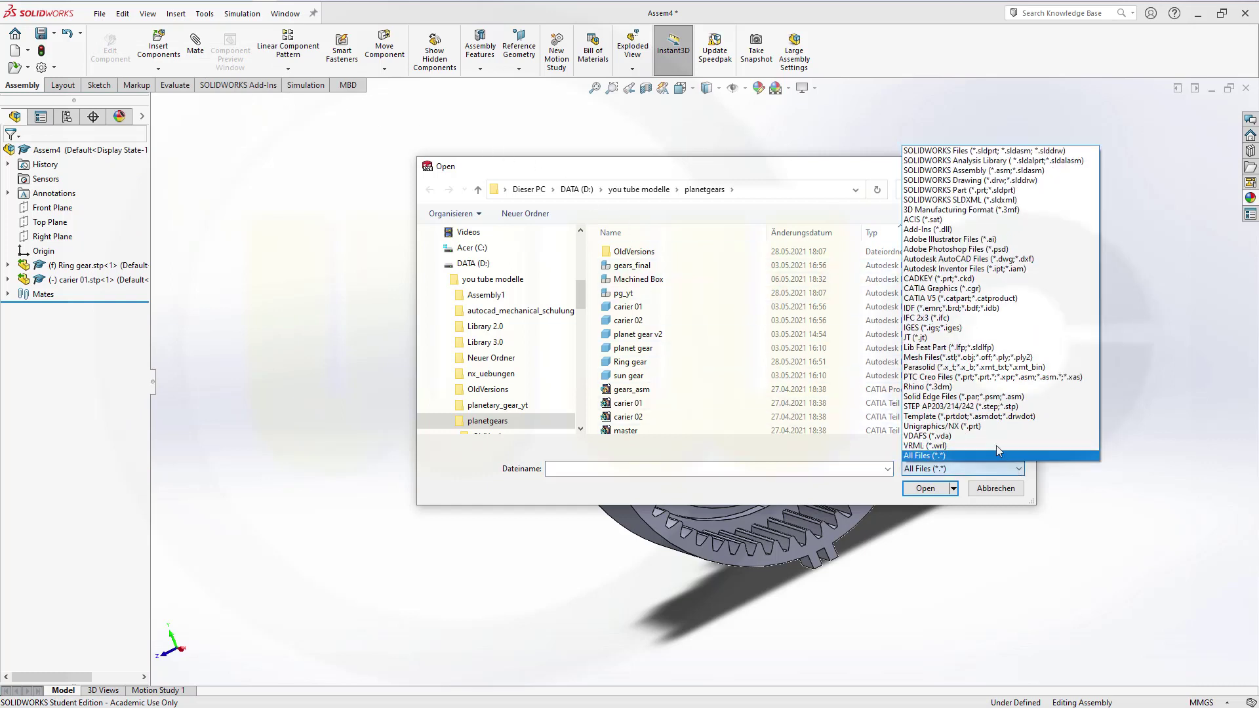
{"action": "left_click", "coordinate": [962, 412]}
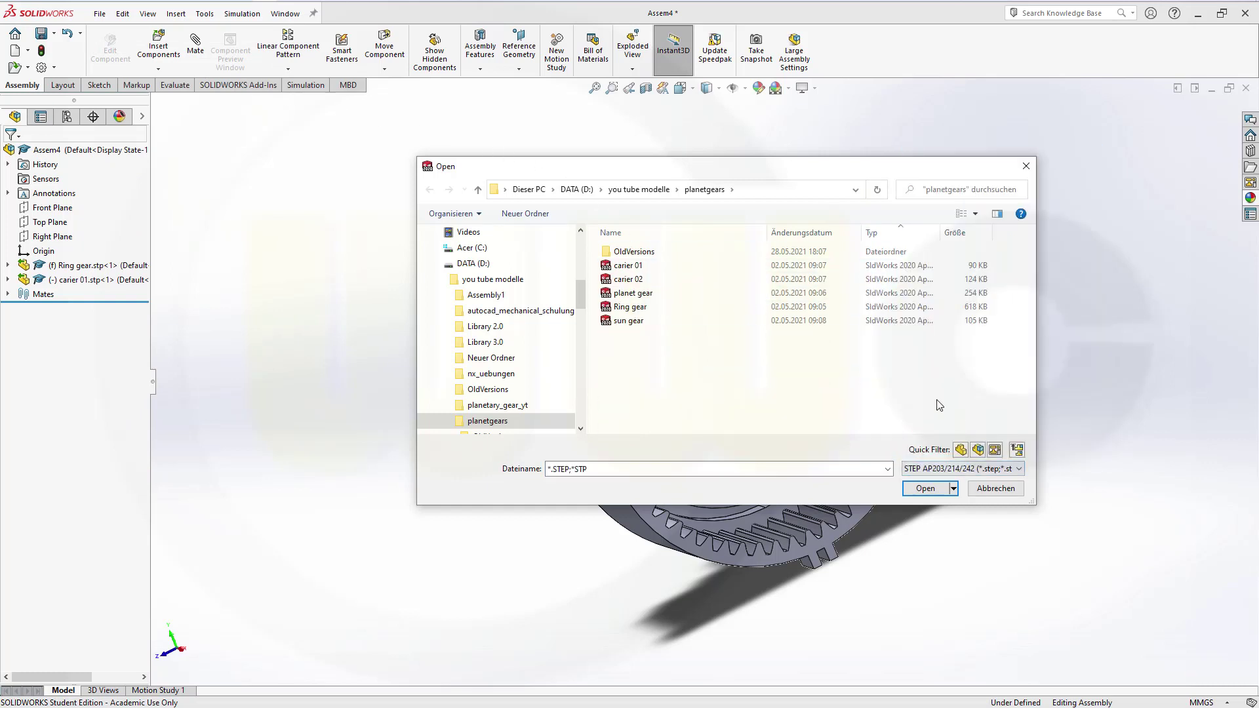
{"action": "left_click", "coordinate": [641, 294]}
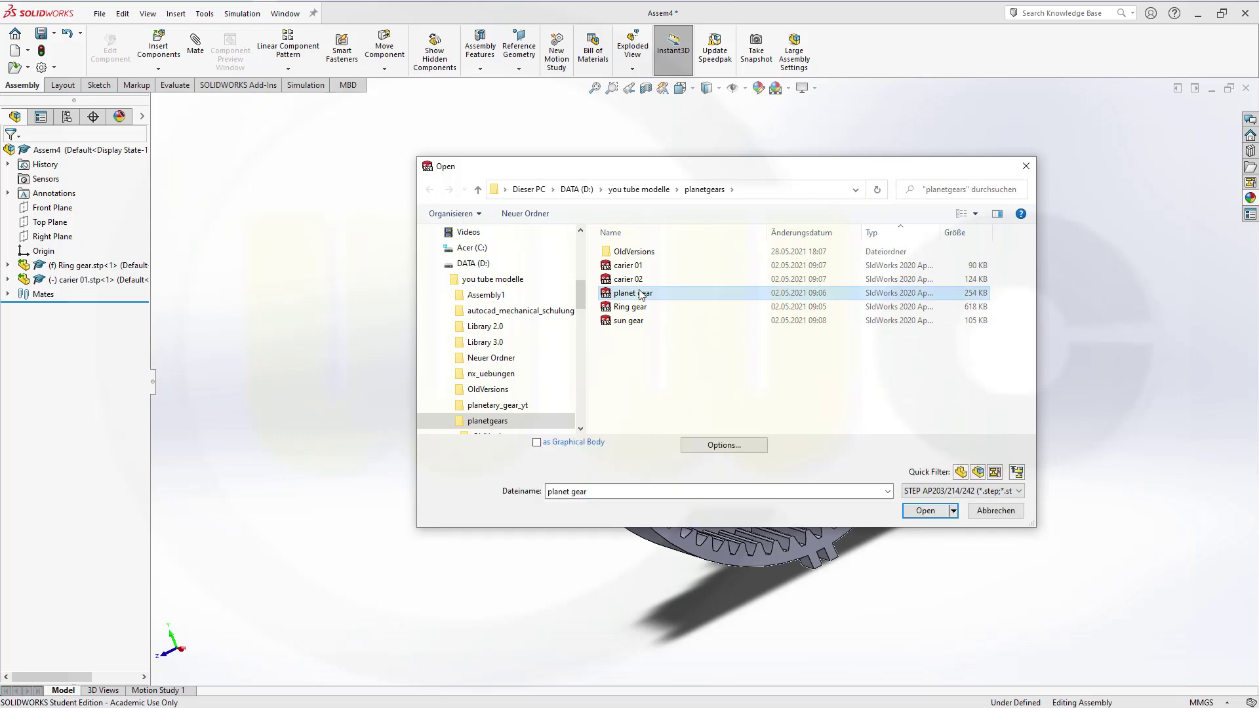
{"action": "left_click", "coordinate": [926, 511]}
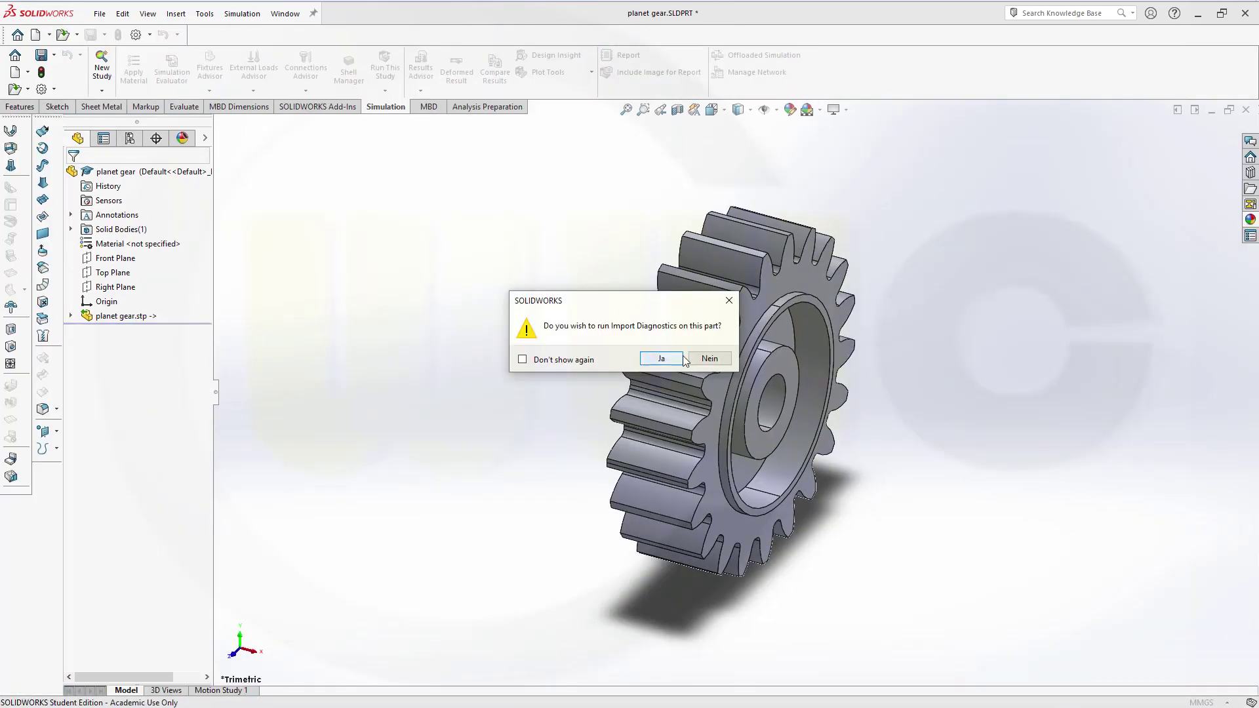
{"action": "left_click", "coordinate": [708, 363]}
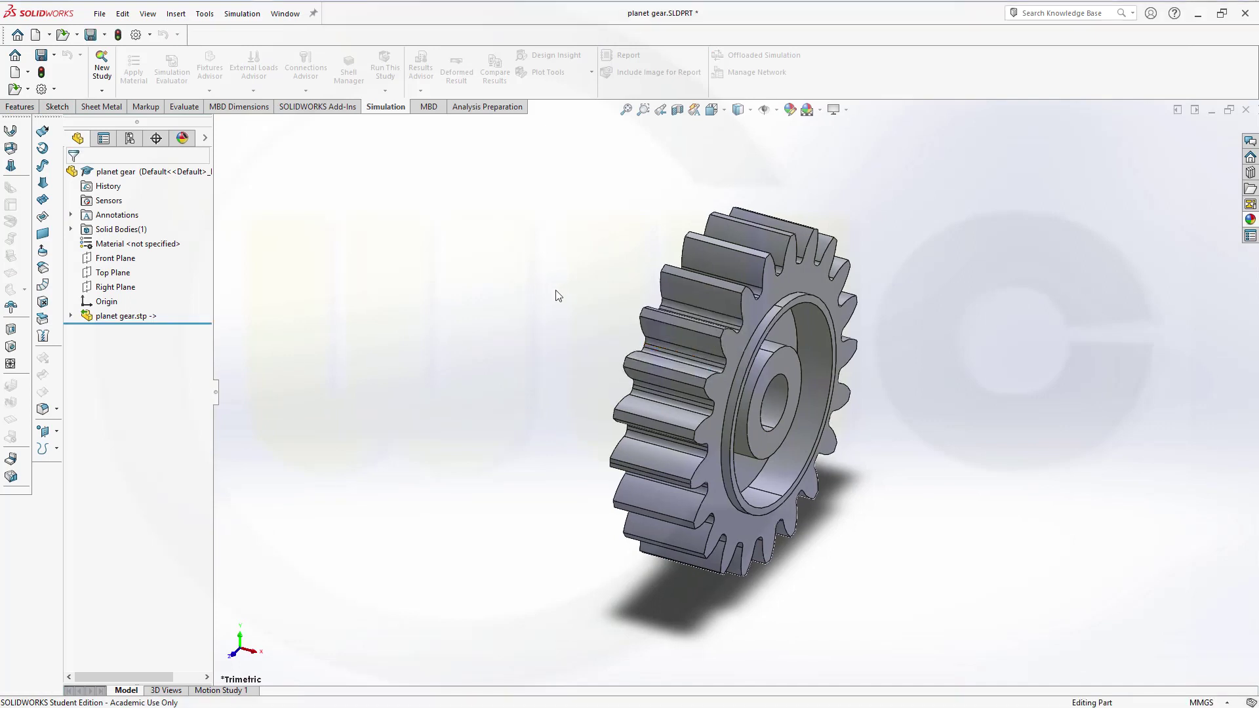
Step: Tile the part and assembly windows and drag the planet gear into Assem4
{"action": "left_click", "coordinate": [286, 16]}
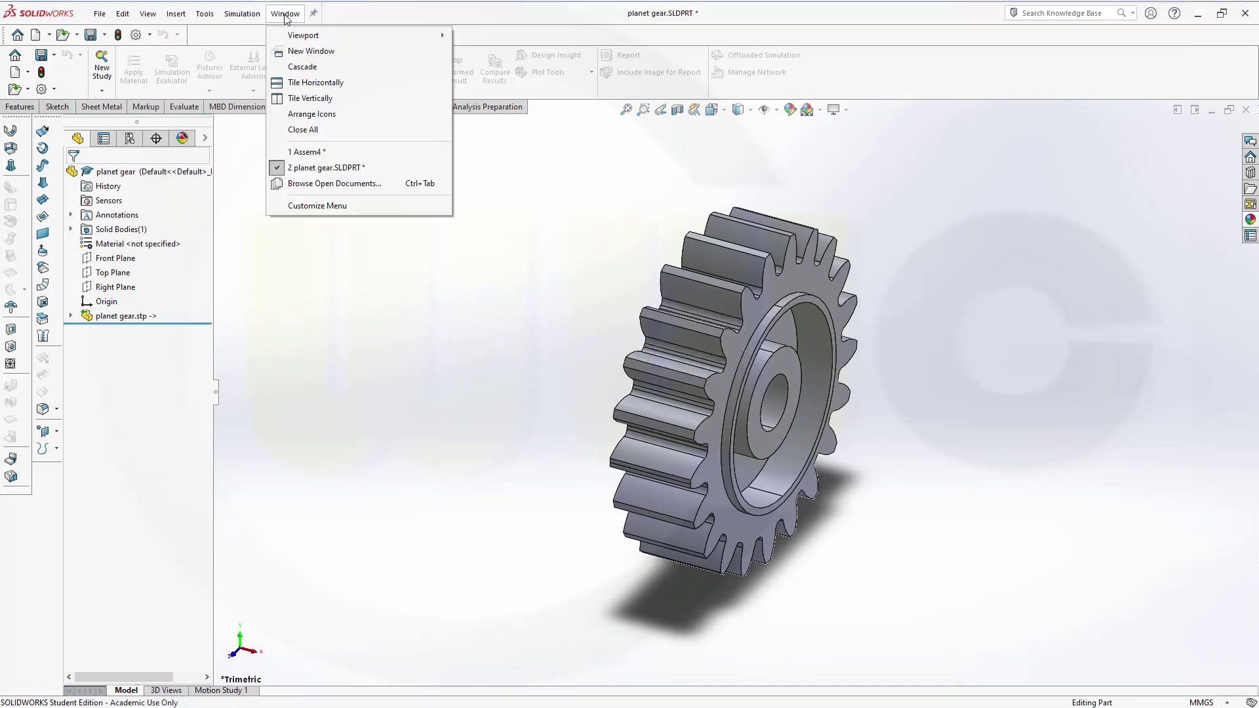
{"action": "left_click", "coordinate": [311, 98]}
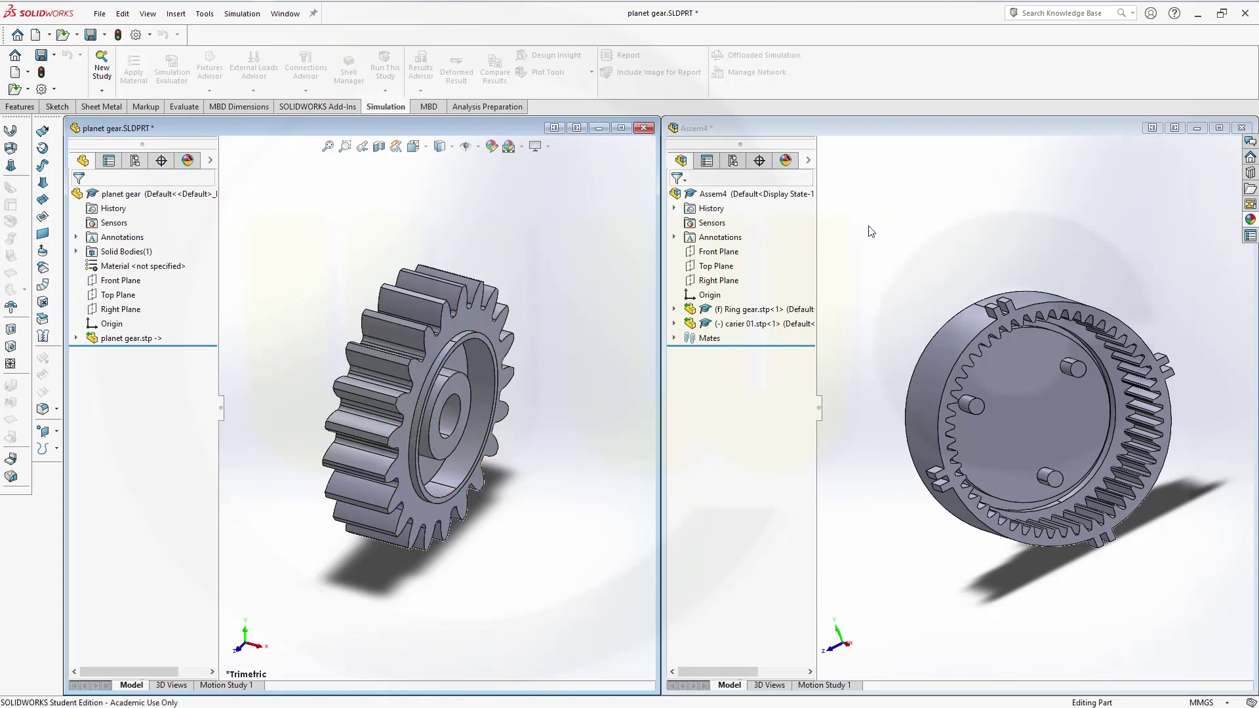
{"action": "left_click", "coordinate": [425, 333]}
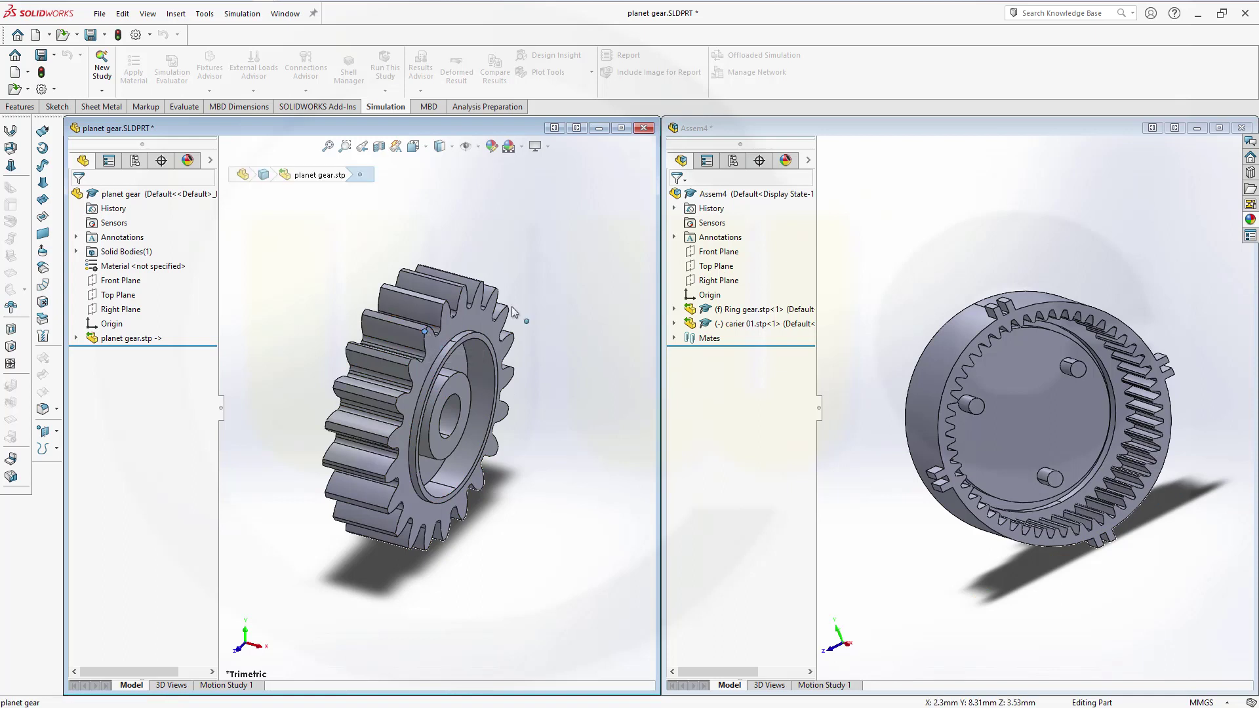
{"action": "left_click", "coordinate": [523, 206]}
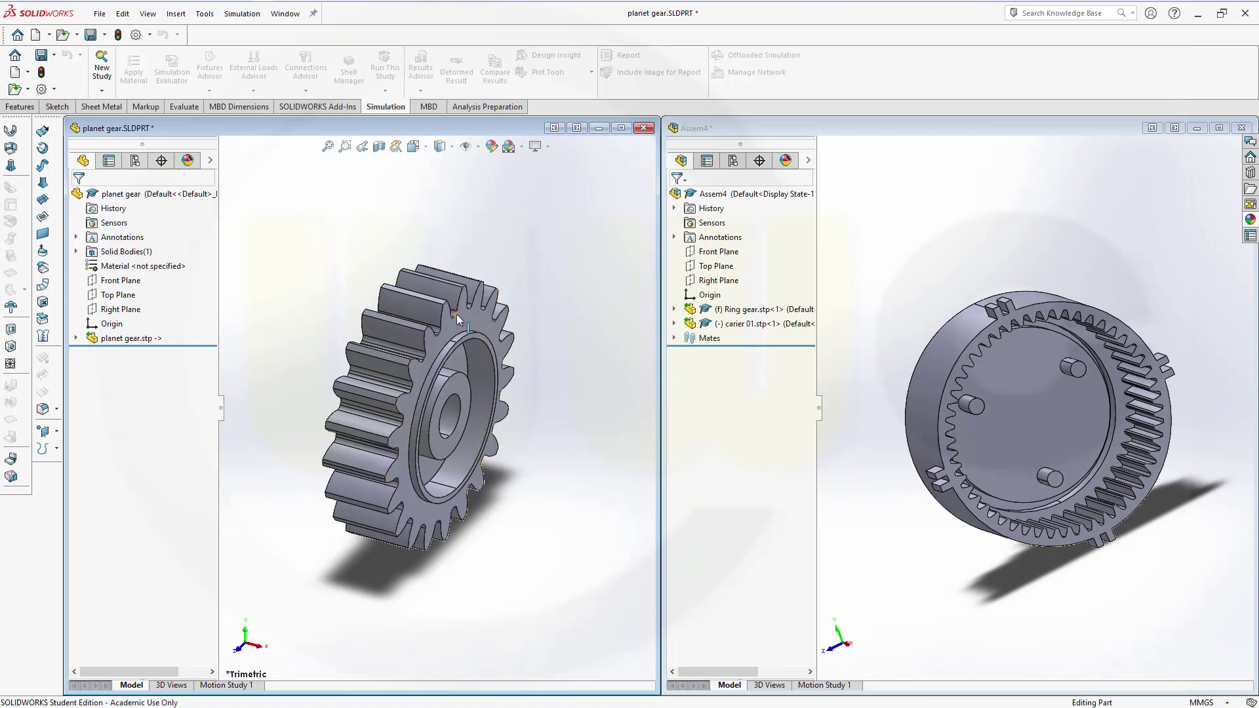
{"action": "left_click_drag", "start_coordinate": [457, 320], "coordinate": [727, 230]}
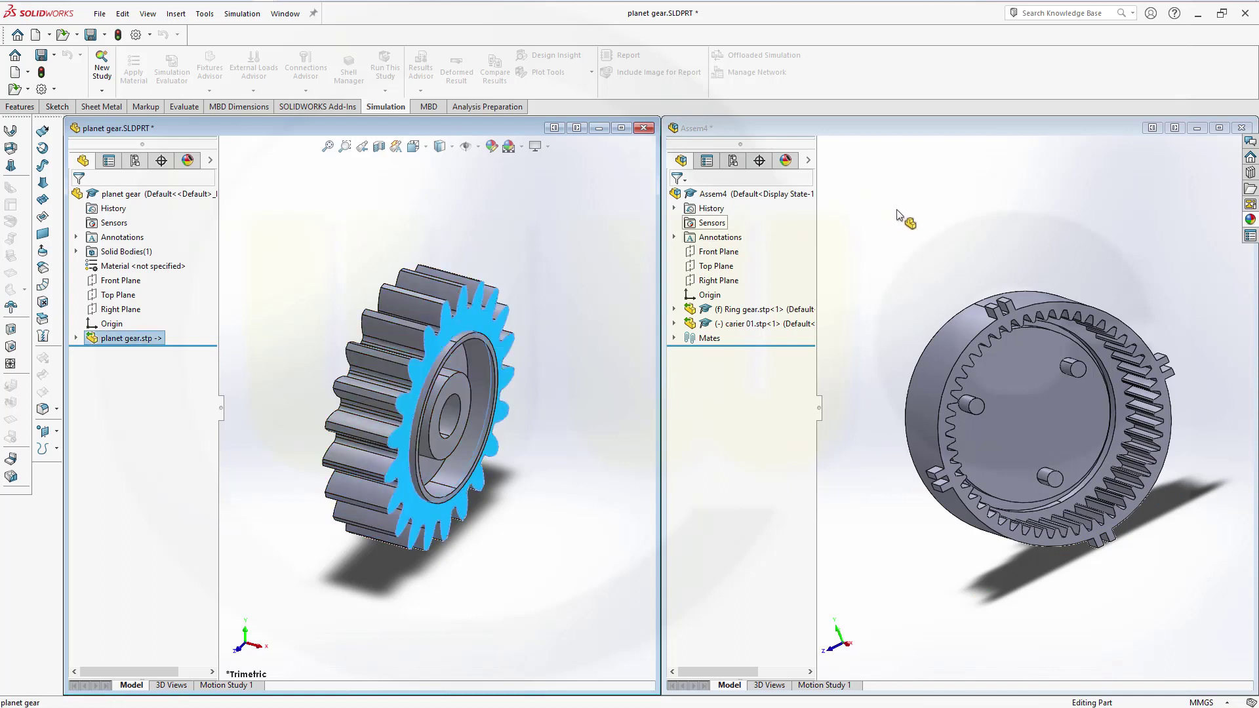
{"action": "left_click_drag", "start_coordinate": [922, 223], "coordinate": [924, 223]}
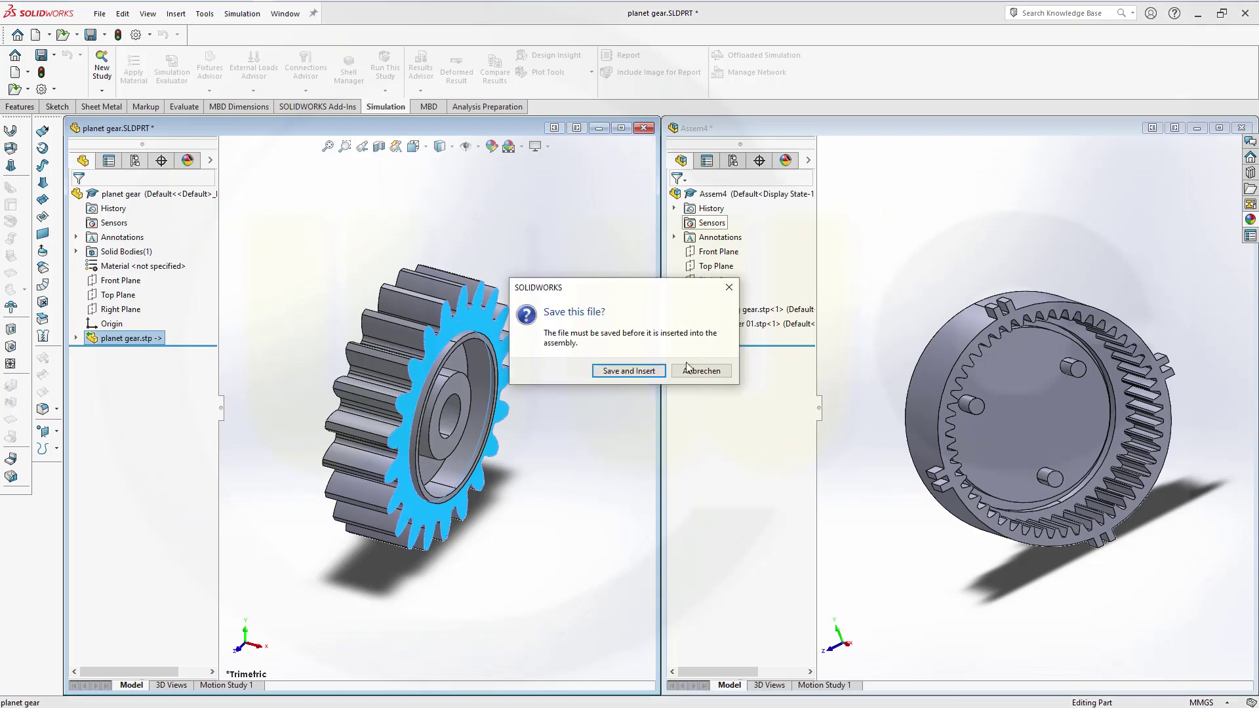
Step: Save the part as yt_planetary_gears and place three planet gear instances
{"action": "left_click", "coordinate": [628, 371]}
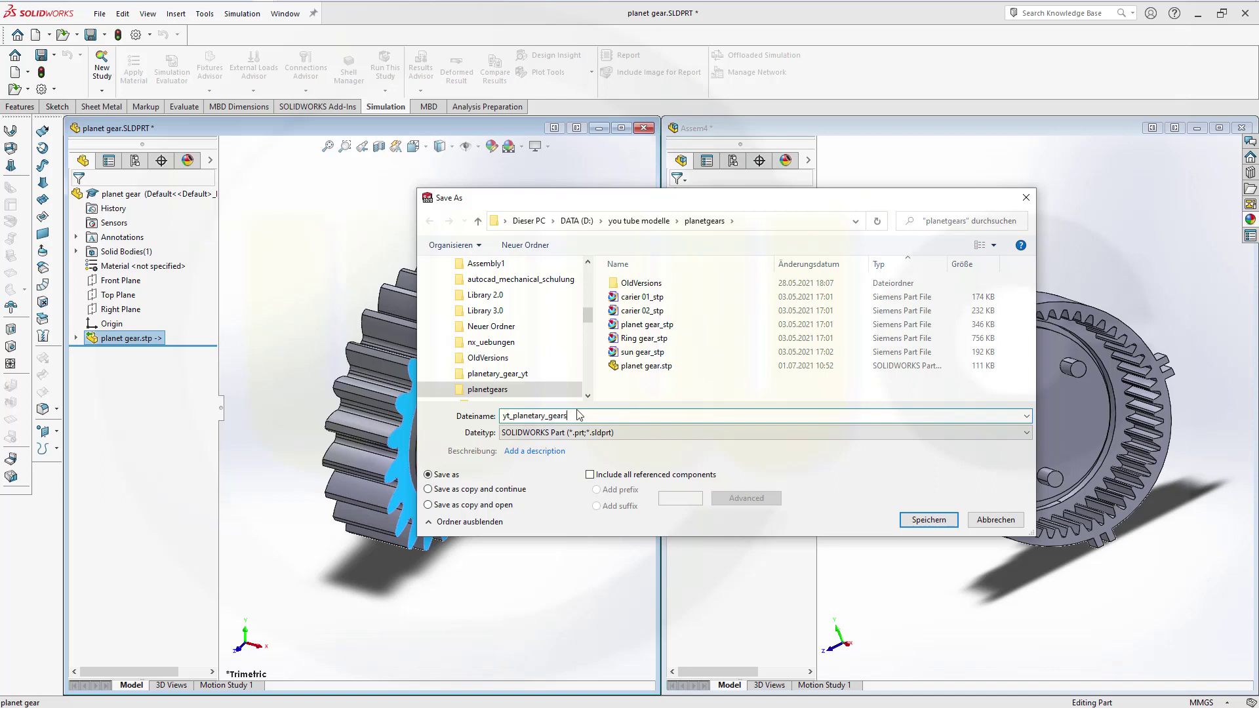
{"action": "key", "text": "Return"}
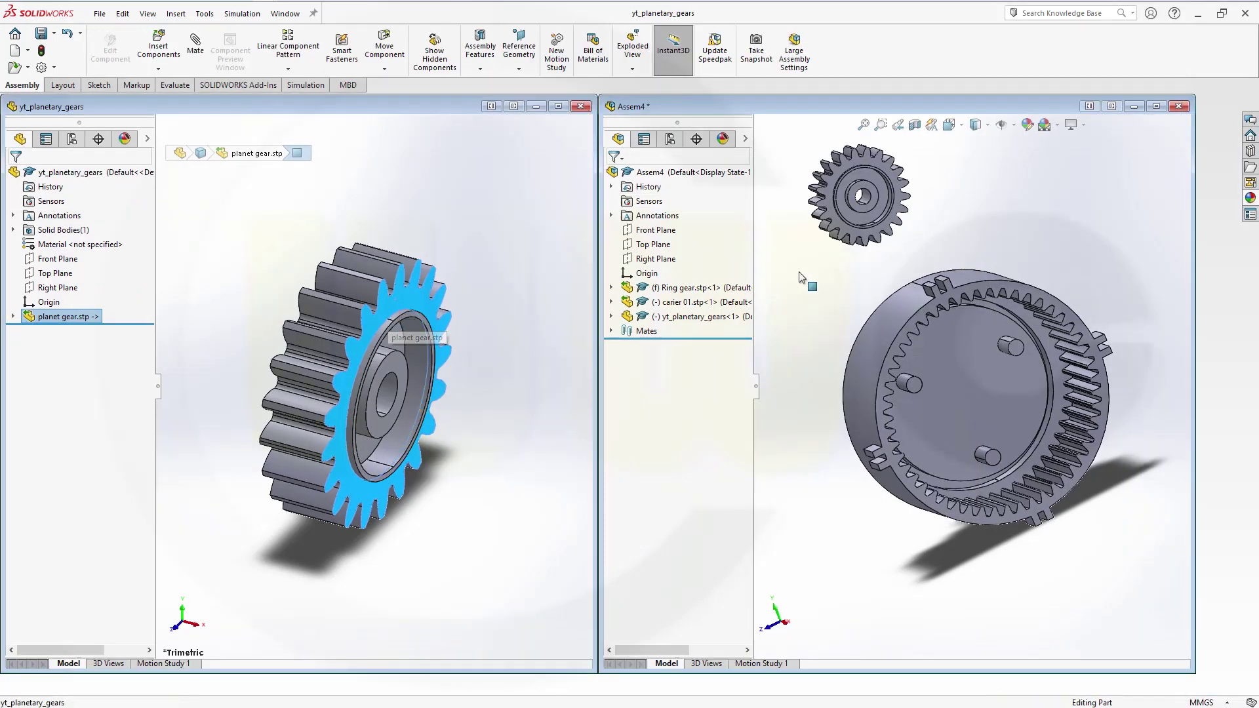
{"action": "left_click", "coordinate": [944, 181]}
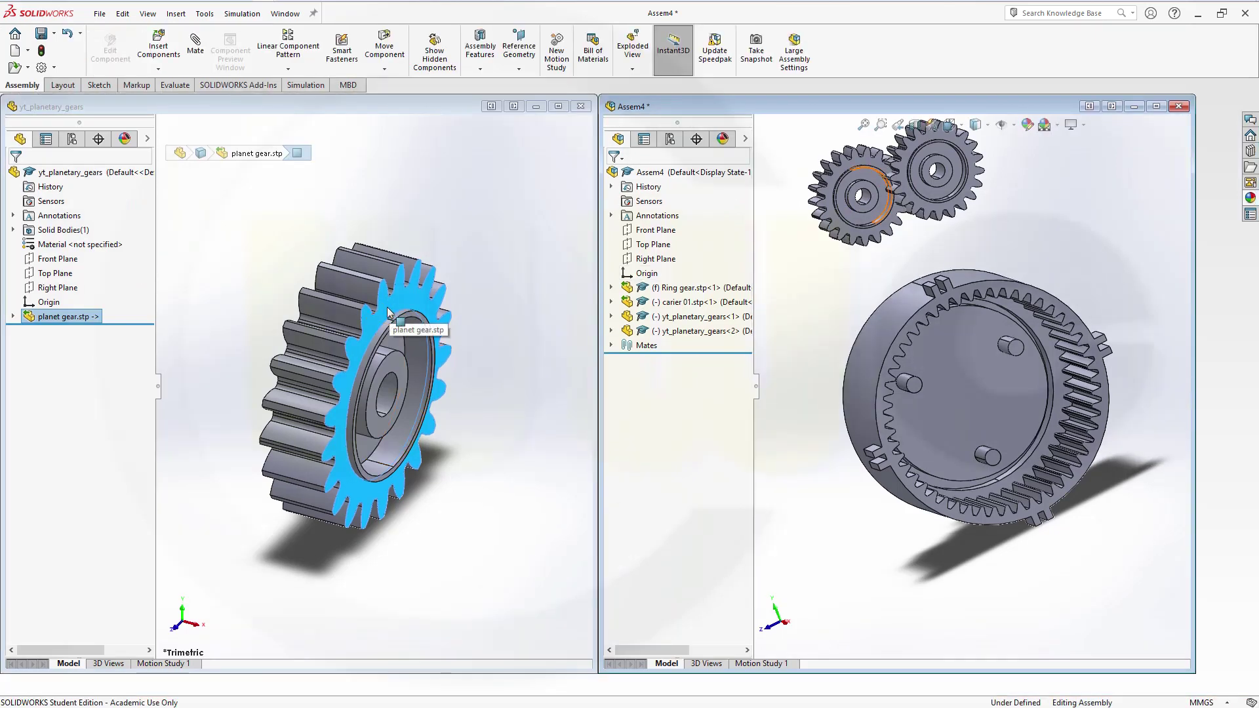
{"action": "left_click_drag", "start_coordinate": [387, 311], "coordinate": [1014, 173]}
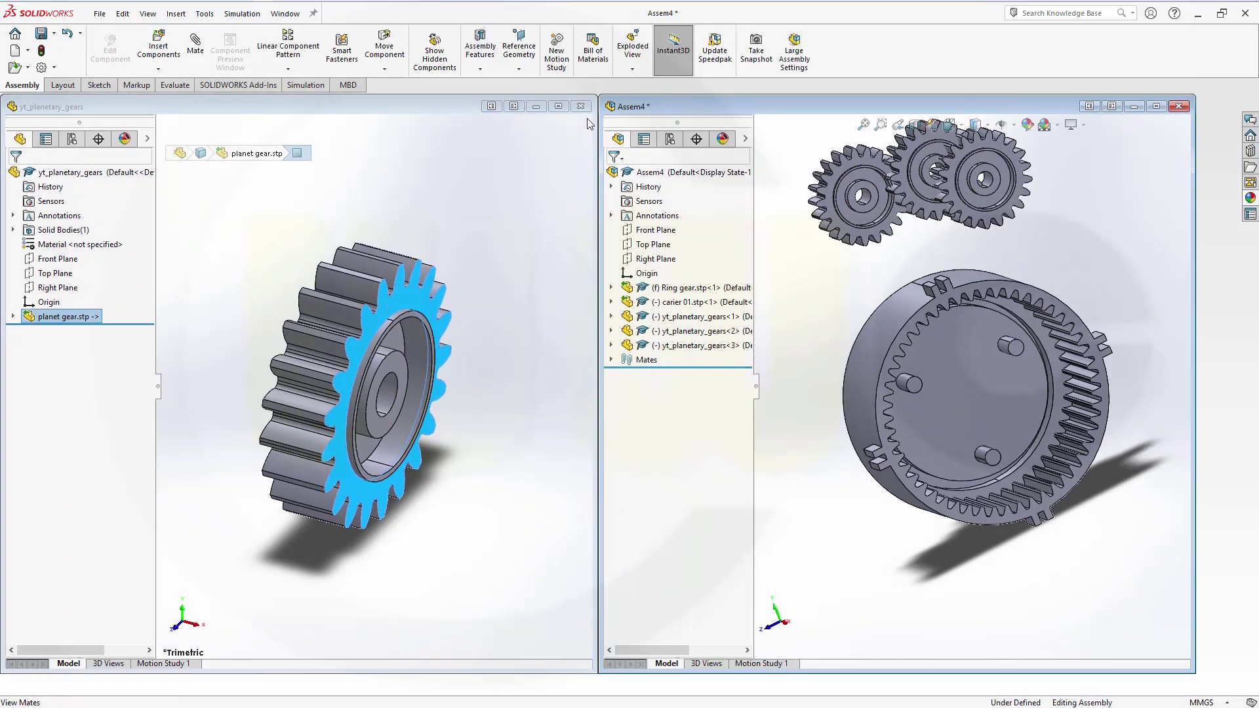
Step: Maximize Assem4, fit the view with F, and hide the Ring gear component
{"action": "left_click", "coordinate": [541, 108]}
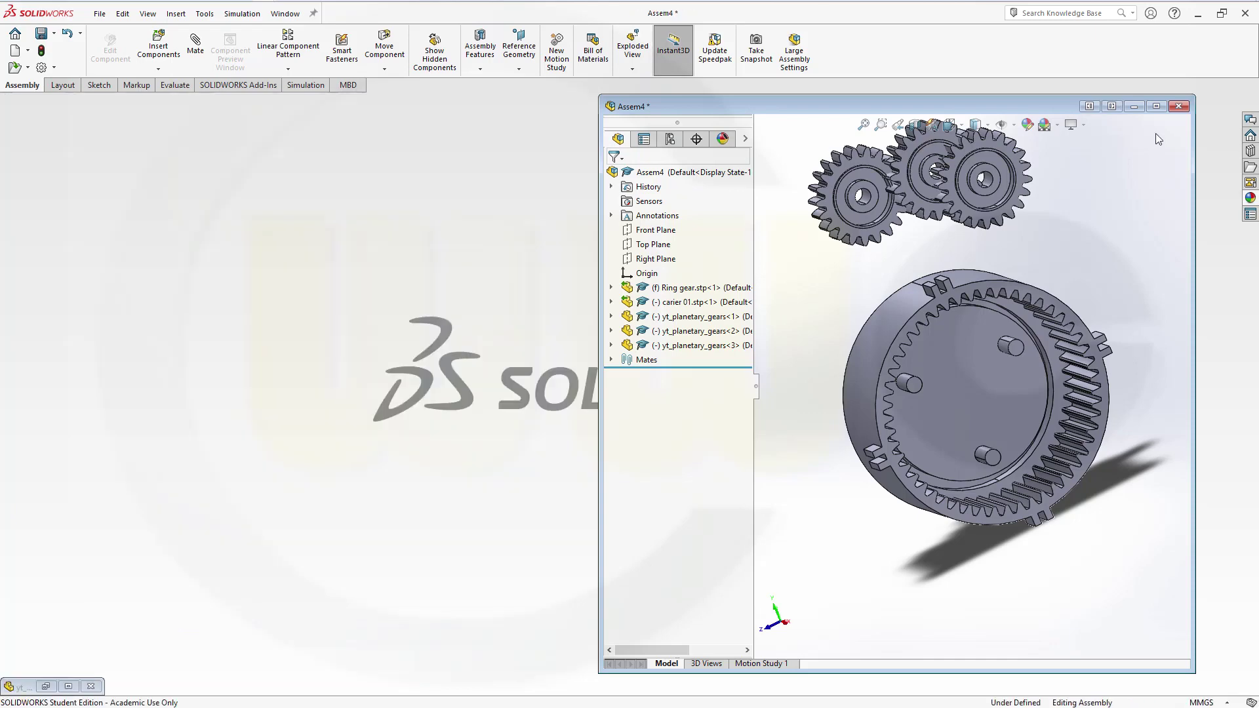
{"action": "left_click", "coordinate": [1157, 107]}
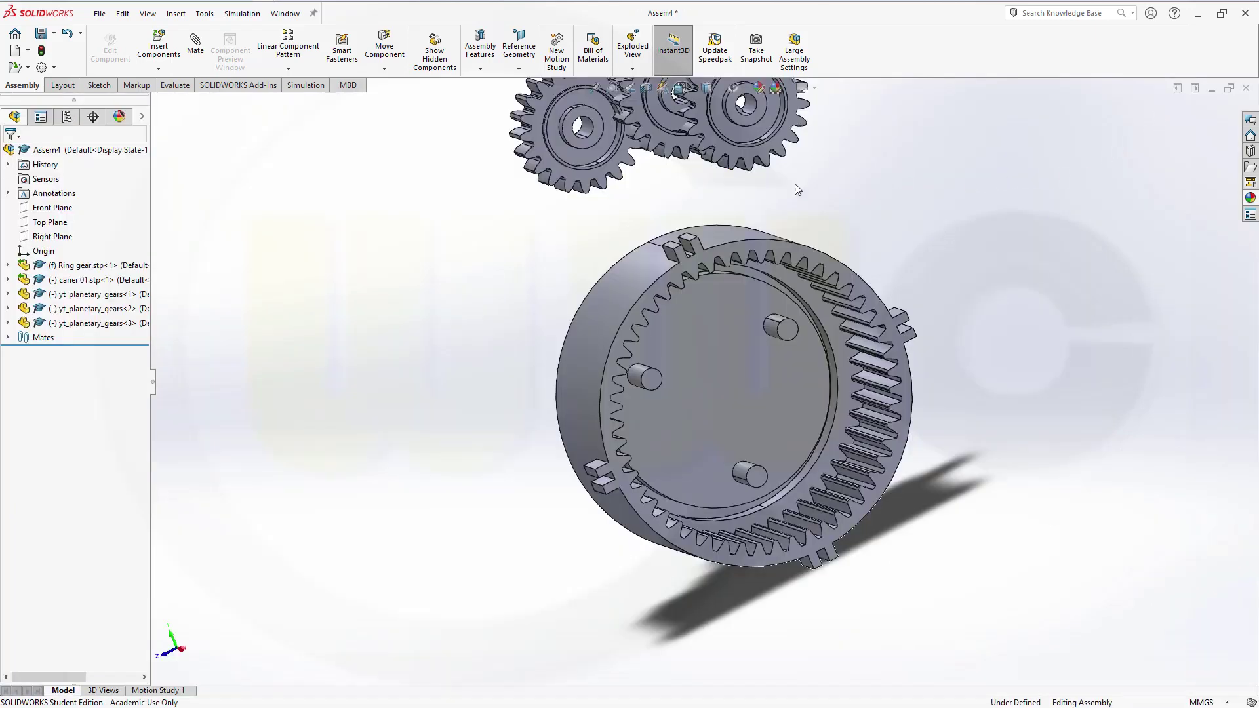
{"action": "key", "text": "f"}
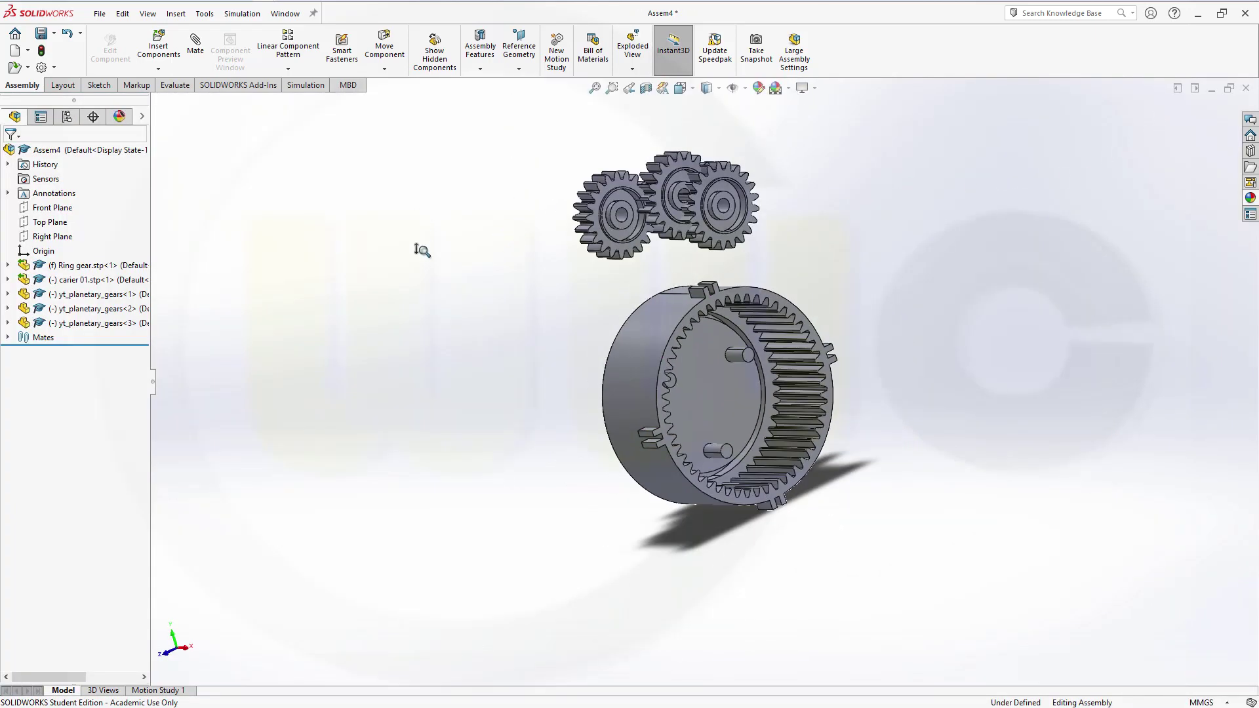
{"action": "middle_click_drag", "start_coordinate": [520, 261], "coordinate": [636, 281]}
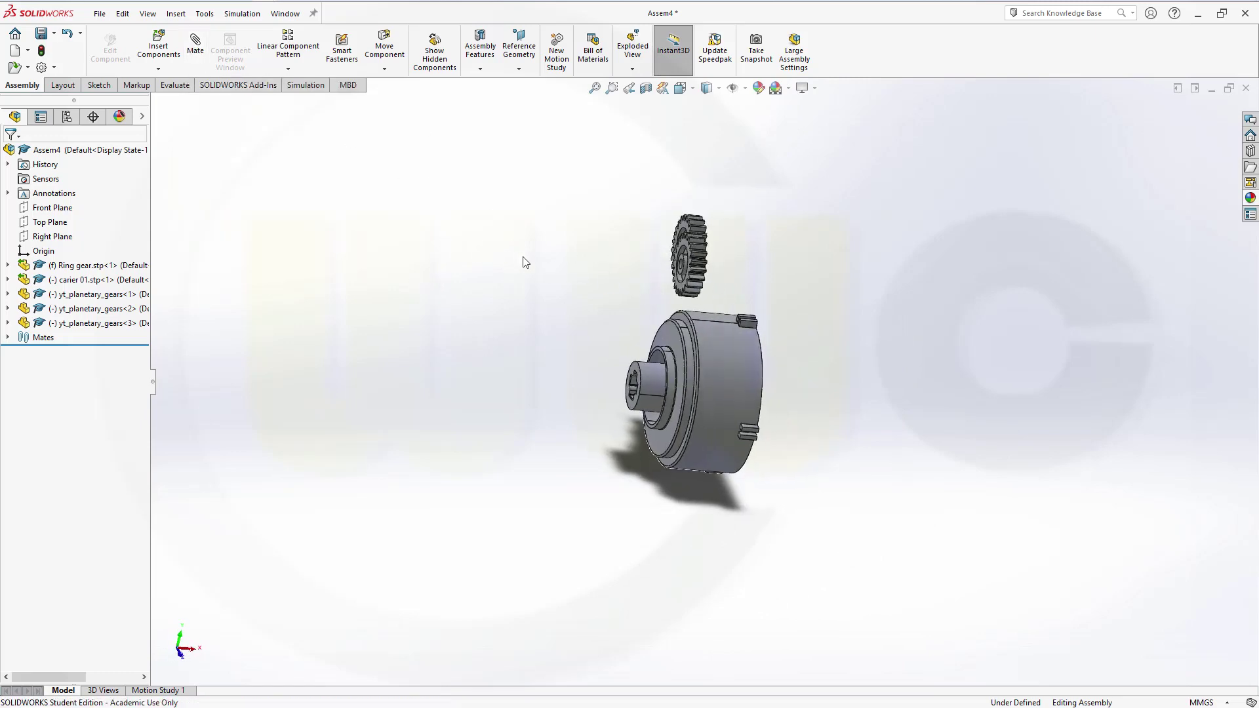
{"action": "scroll", "coordinate": [612, 385], "scroll_direction": "down", "scroll_amount": 4}
{"action": "scroll", "coordinate": [701, 390], "scroll_direction": "up", "scroll_amount": 1}
{"action": "middle_click_drag", "start_coordinate": [908, 423], "coordinate": [1028, 421]}
{"action": "middle_click_drag", "start_coordinate": [844, 396], "coordinate": [574, 337]}
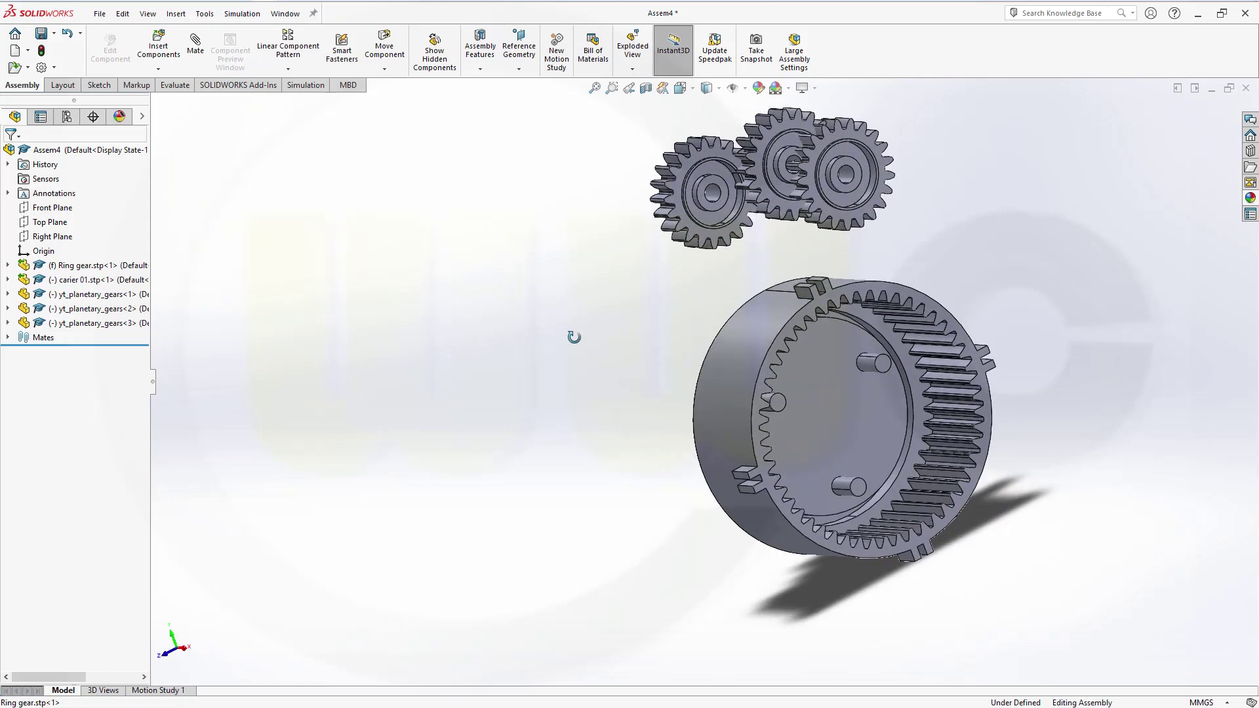
{"action": "left_click", "coordinate": [65, 266]}
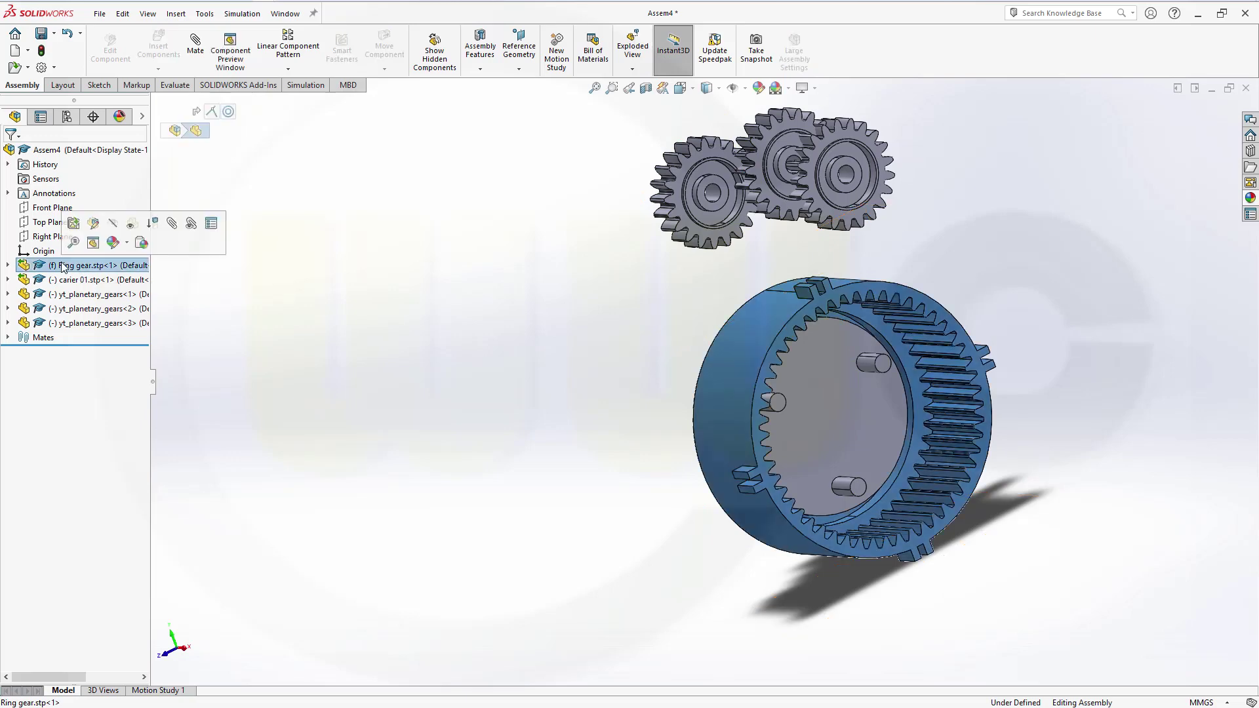
{"action": "left_click", "coordinate": [116, 225]}
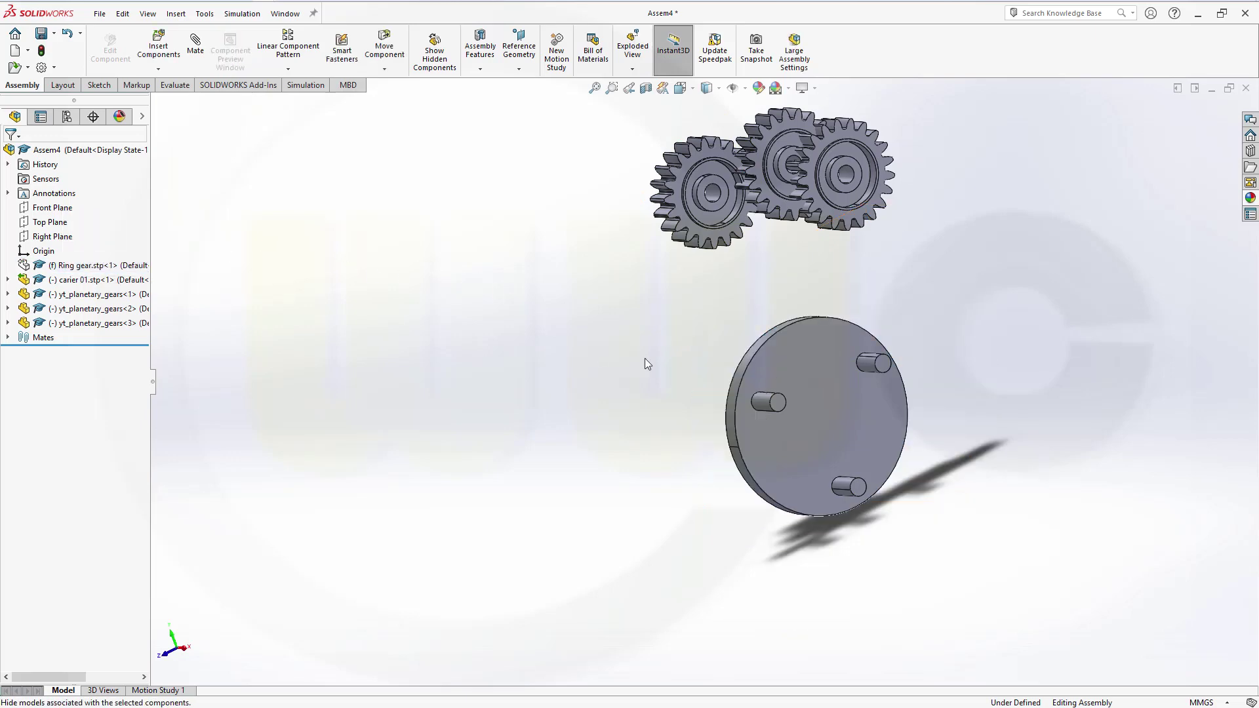
Step: Mate a planet gear's bore face coincident with the carrier
{"action": "left_click", "coordinate": [802, 367]}
{"action": "middle_click_drag", "start_coordinate": [543, 318], "coordinate": [718, 361]}
{"action": "scroll", "coordinate": [882, 261], "scroll_direction": "down", "scroll_amount": 3}
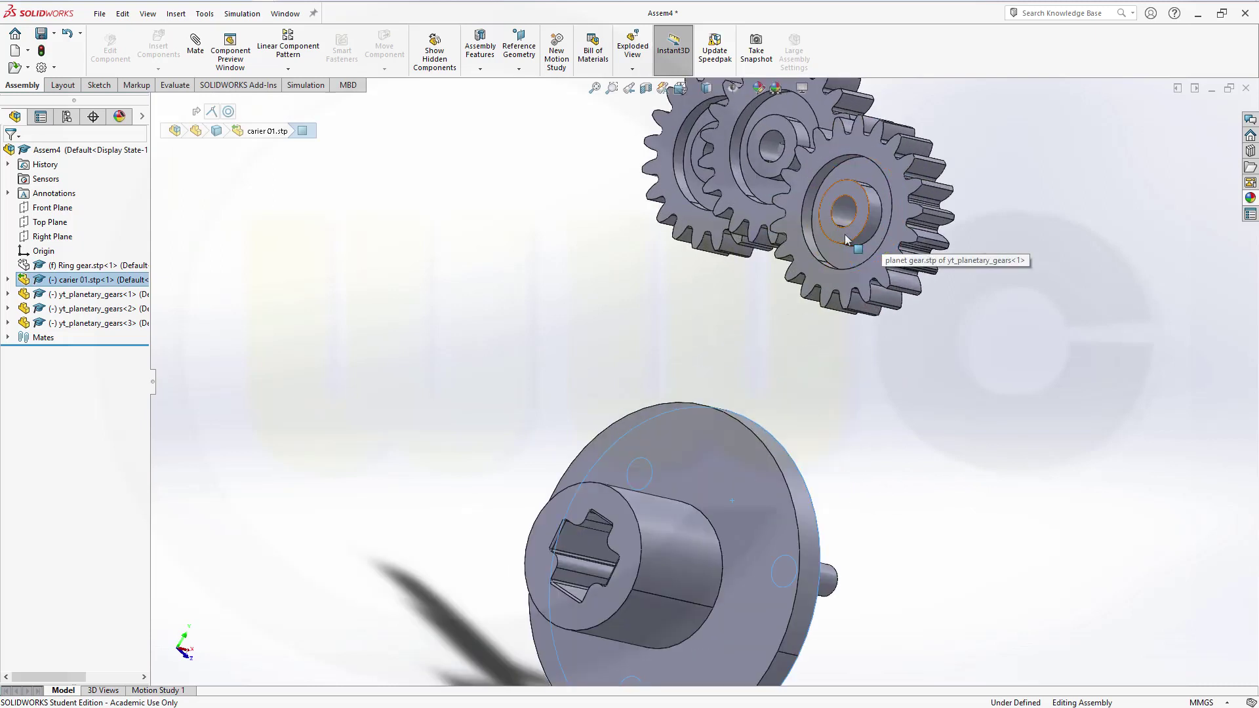
{"action": "left_click", "coordinate": [846, 240], "text": "ctrl"}
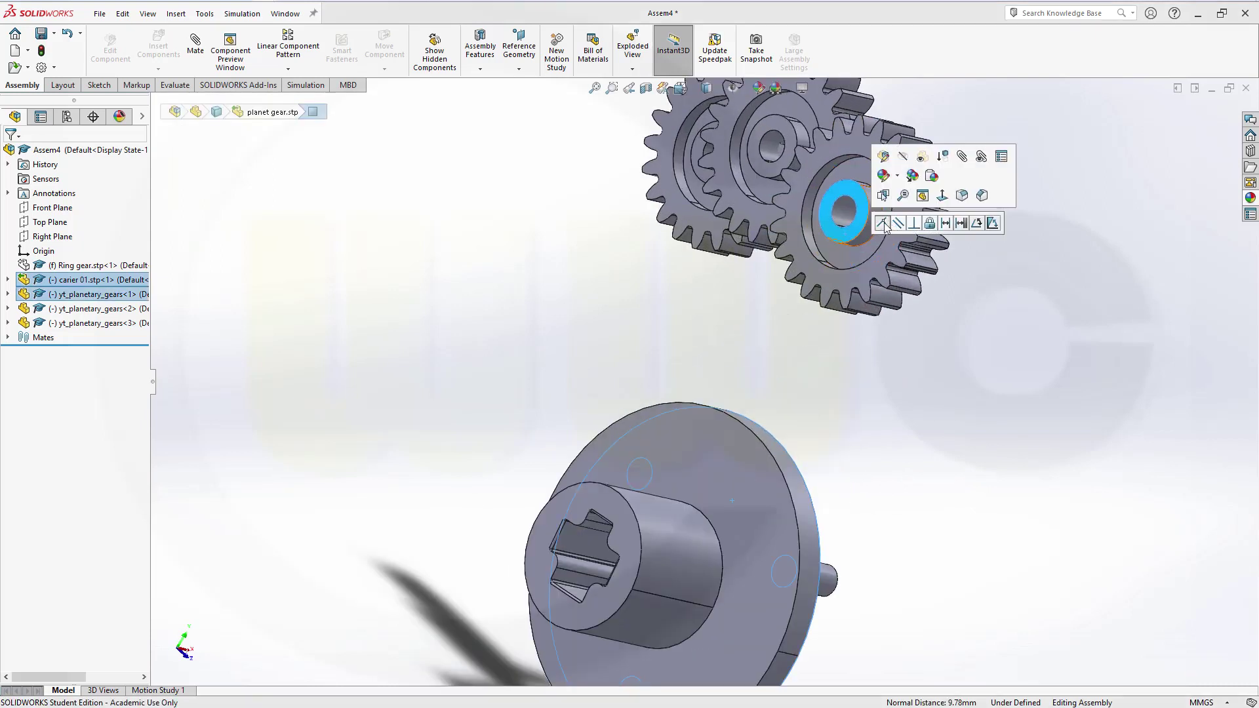
{"action": "left_click", "coordinate": [882, 223]}
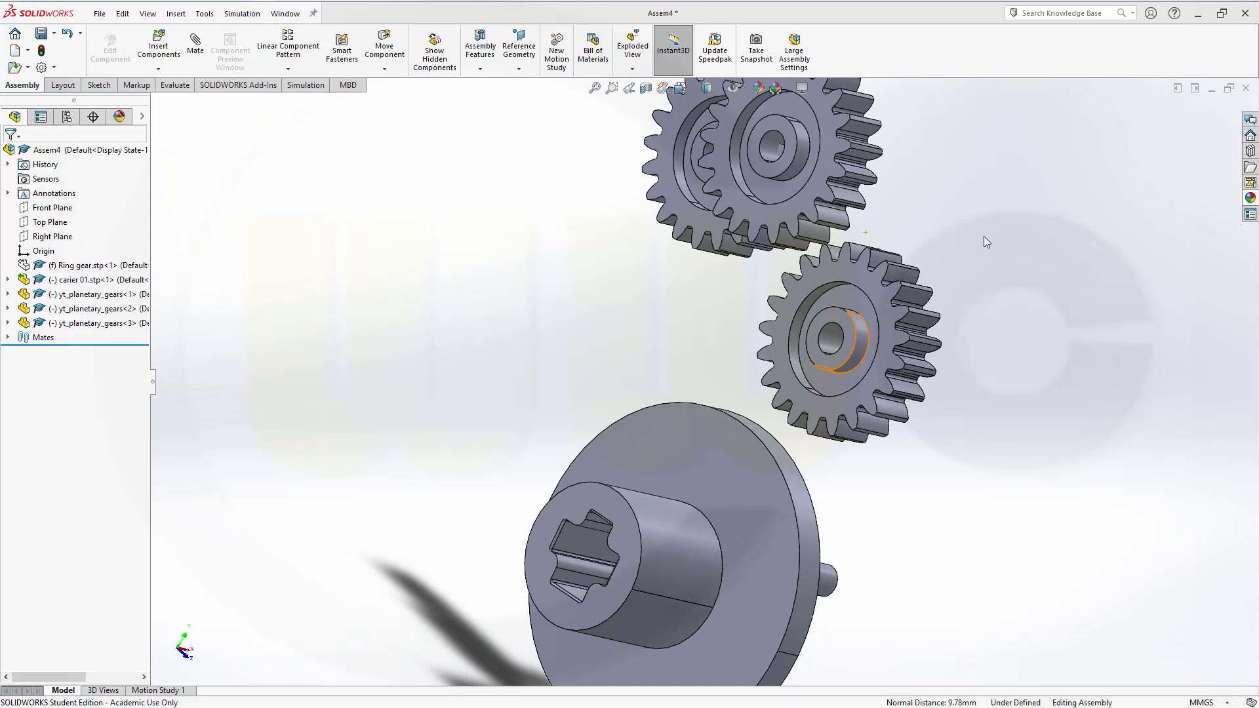
Step: Mate the top and upper planet gears' faces coincident with the carrier's flat face
{"action": "left_click", "coordinate": [786, 175]}
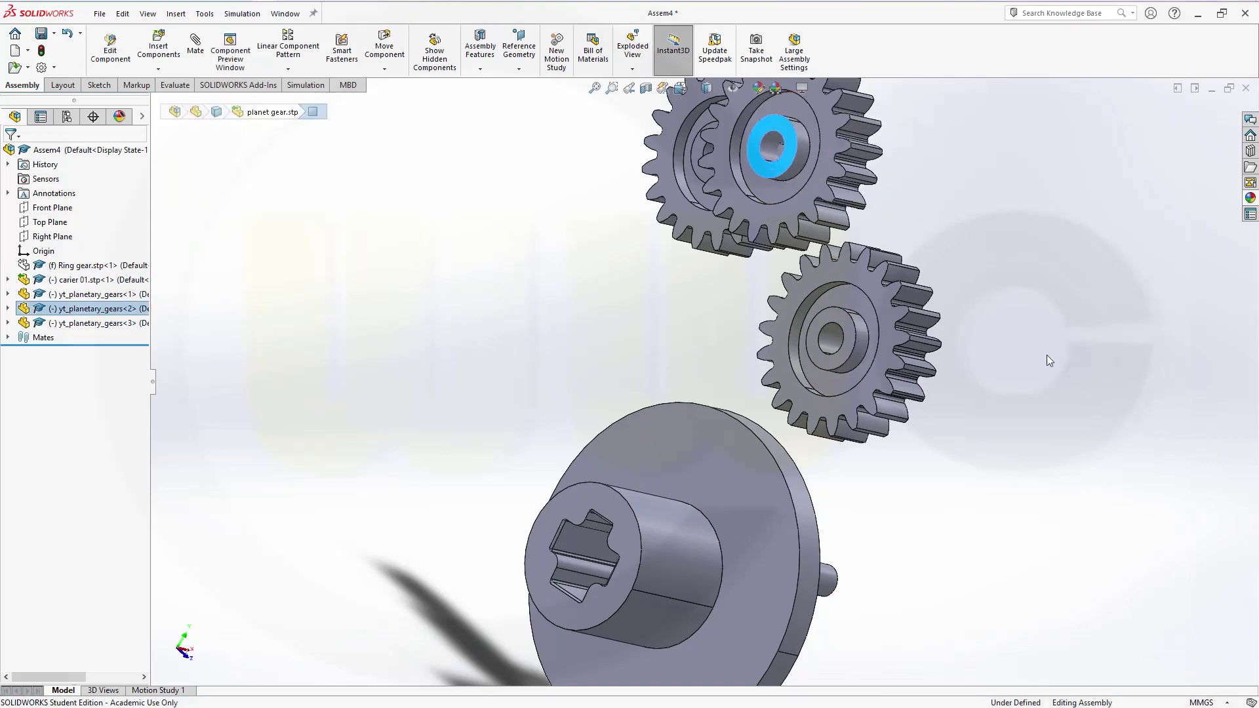
{"action": "middle_click_drag", "start_coordinate": [1047, 360], "coordinate": [913, 454]}
{"action": "left_click", "coordinate": [876, 520], "text": "ctrl"}
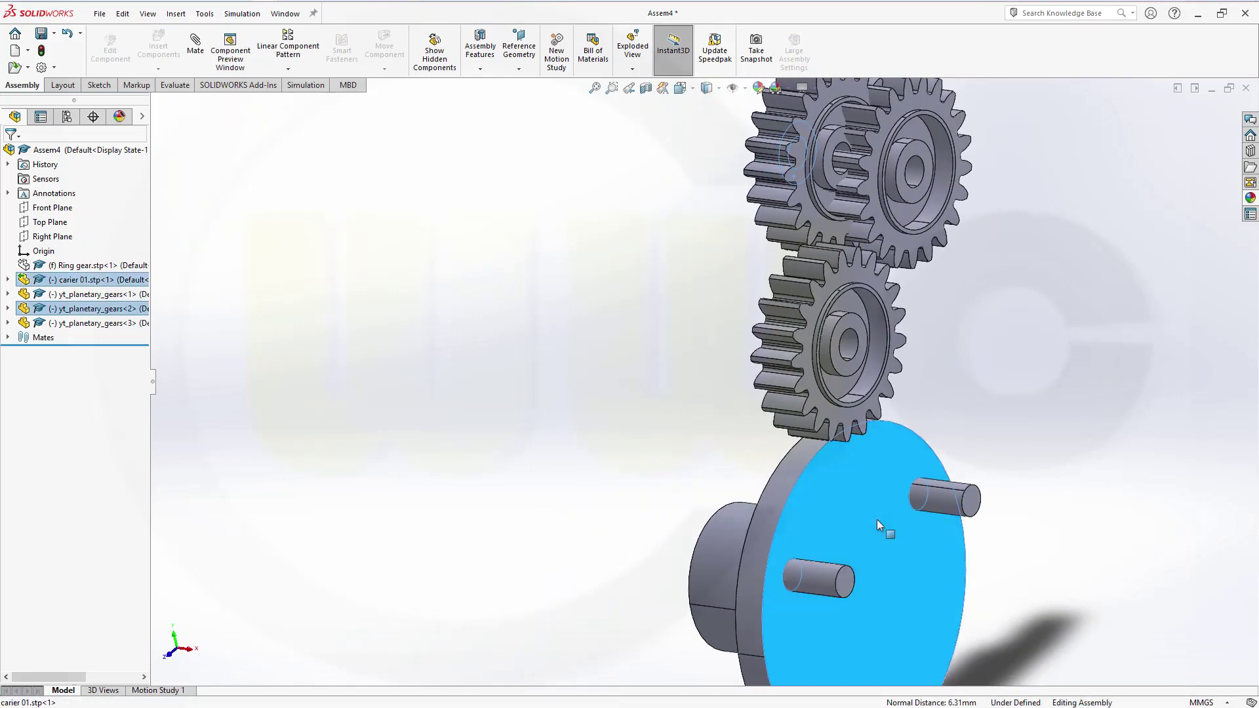
{"action": "left_click", "coordinate": [924, 511]}
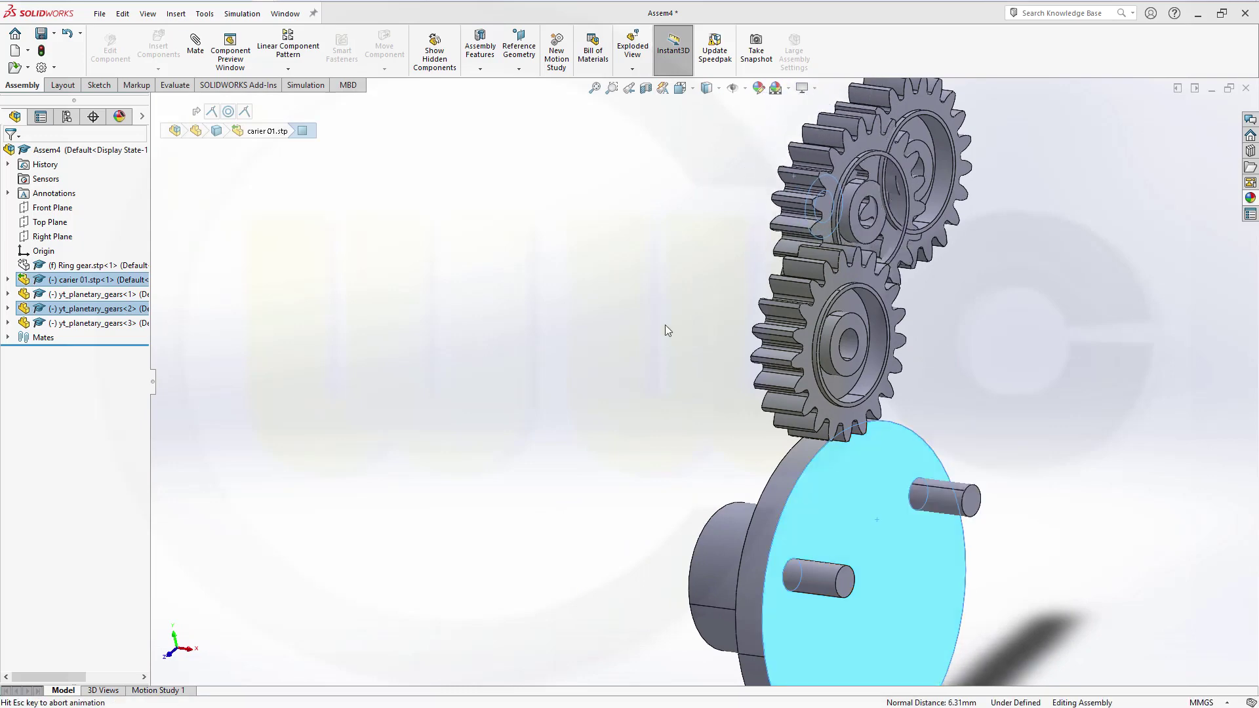
{"action": "left_click", "coordinate": [847, 532]}
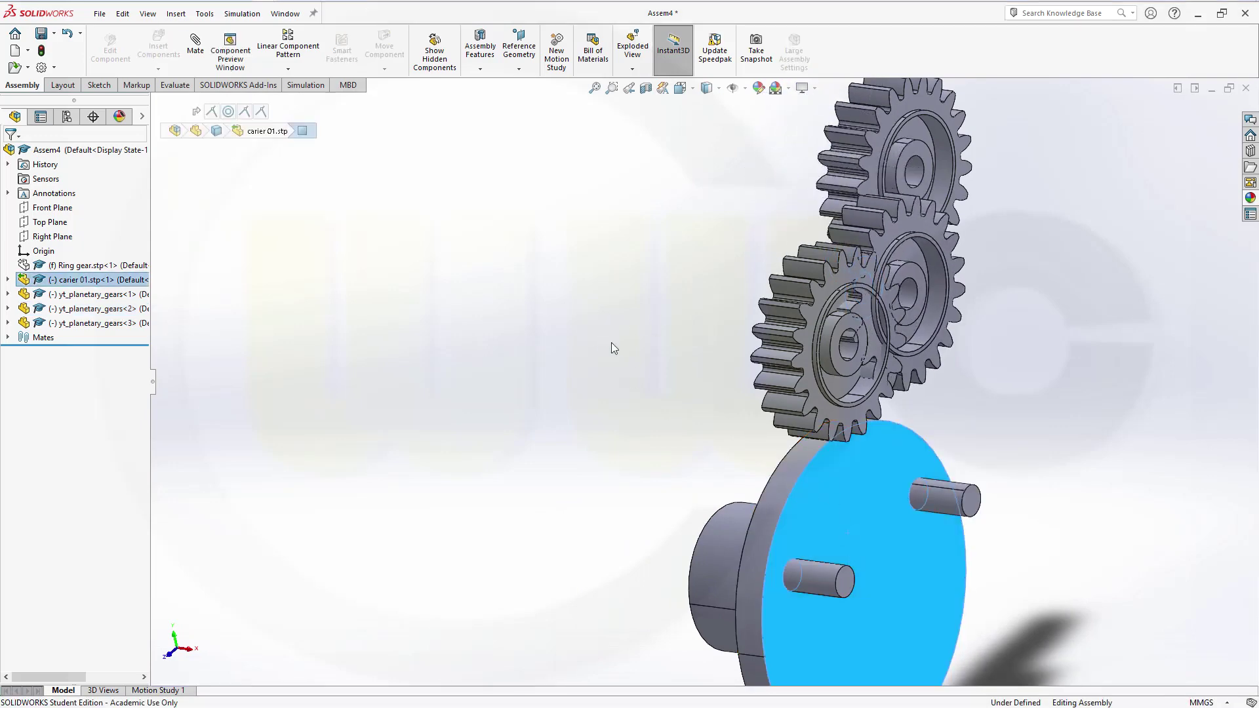
{"action": "middle_click_drag", "start_coordinate": [602, 340], "coordinate": [690, 290]}
{"action": "left_click", "coordinate": [671, 186], "text": "ctrl"}
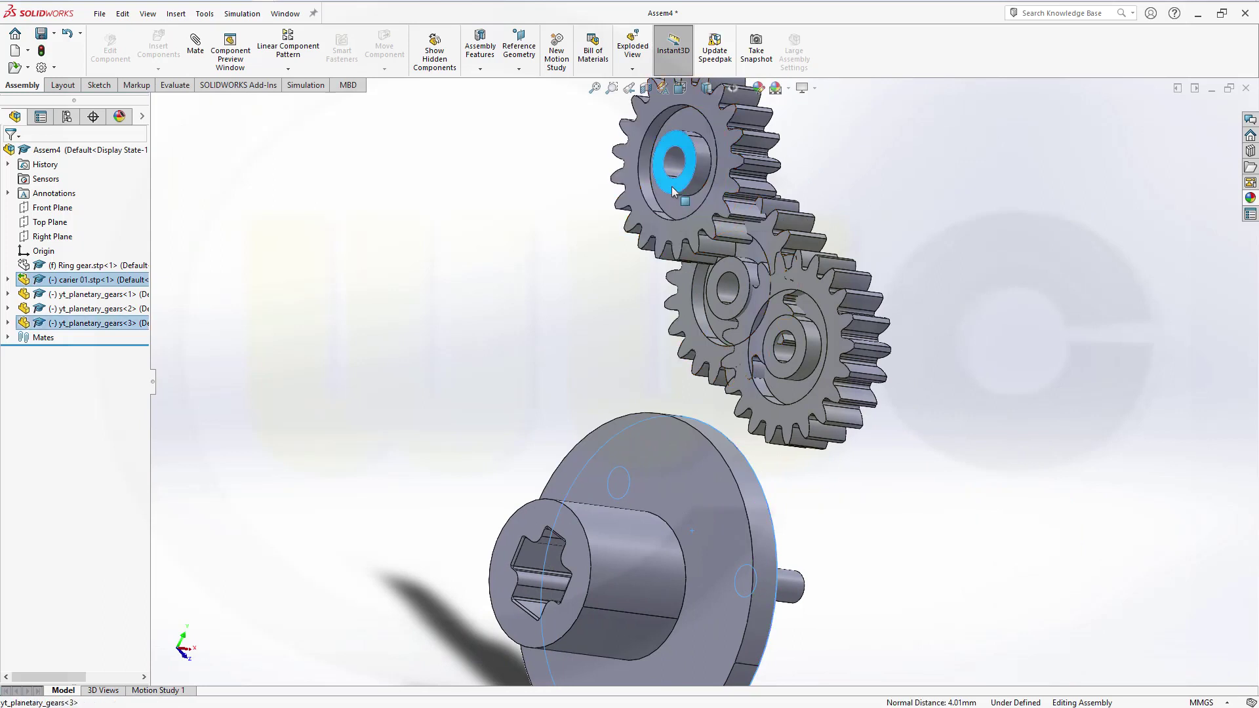
{"action": "left_click", "coordinate": [712, 179]}
Step: Make the first two planet gear bores concentric with their carrier pins
{"action": "middle_click_drag", "start_coordinate": [918, 385], "coordinate": [1076, 472]}
{"action": "scroll", "coordinate": [1049, 453], "scroll_direction": "down", "scroll_amount": 3}
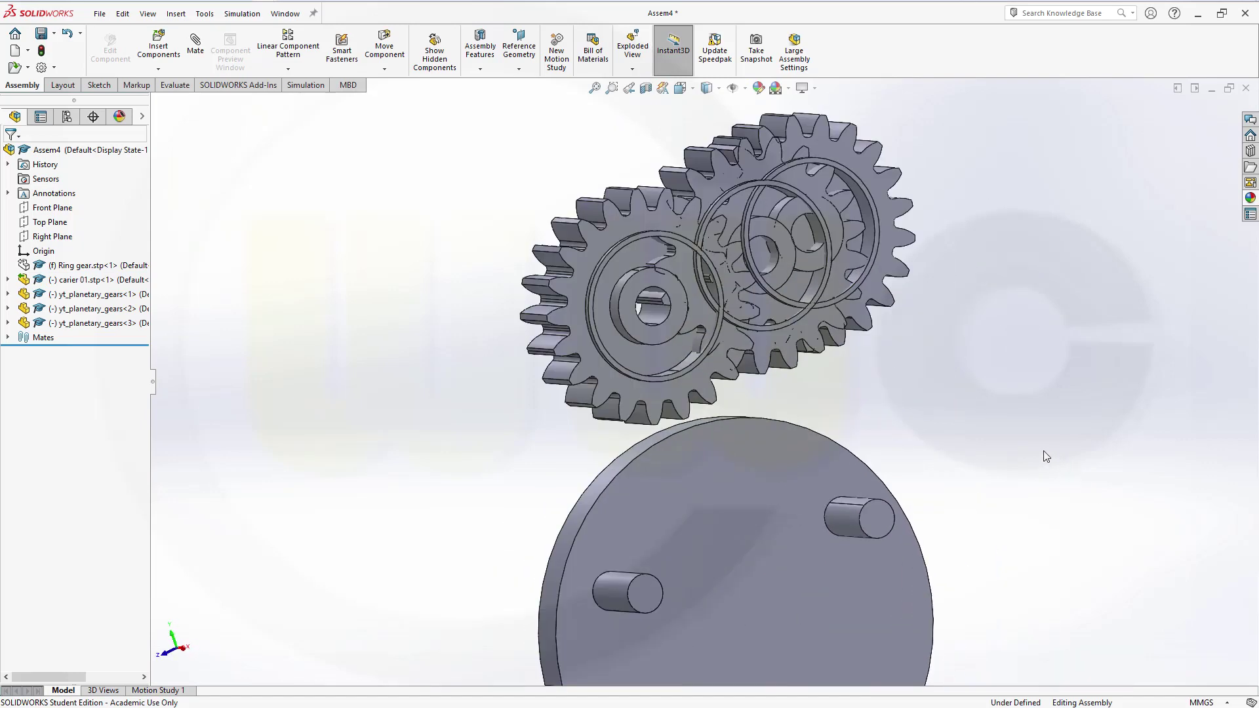
{"action": "scroll", "coordinate": [747, 402], "scroll_direction": "up", "scroll_amount": 1}
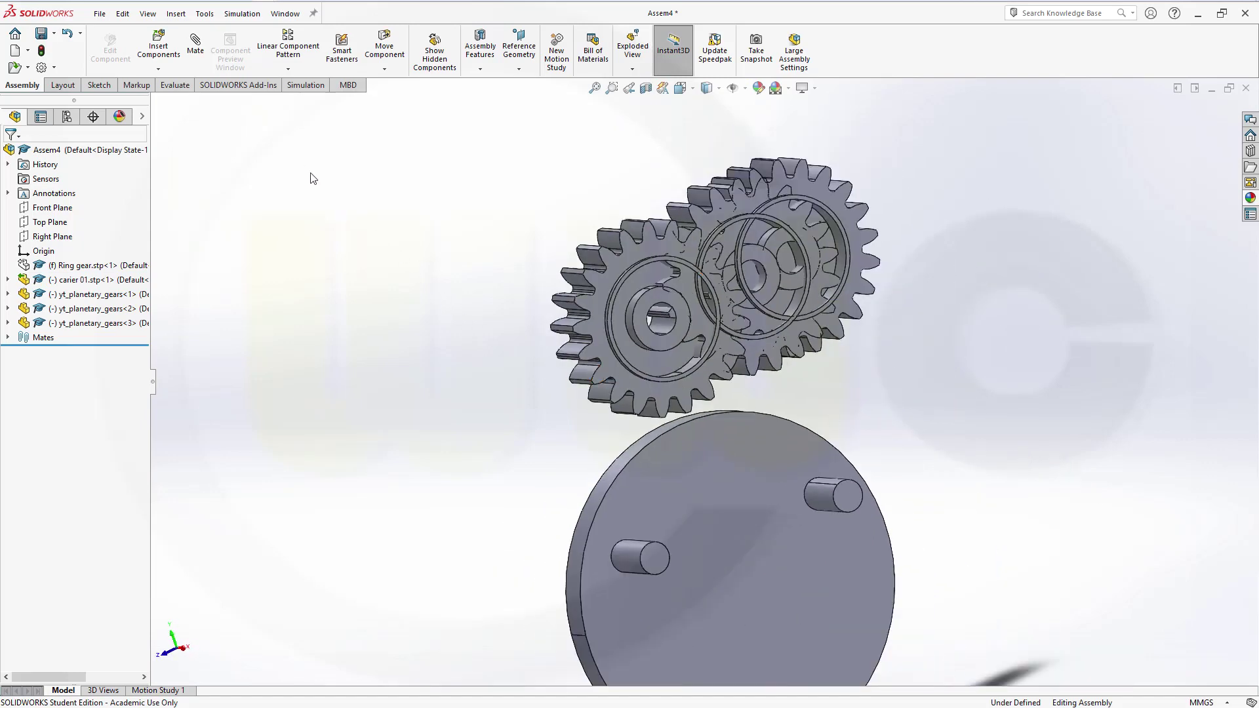
{"action": "scroll", "coordinate": [627, 406], "scroll_direction": "down", "scroll_amount": 1}
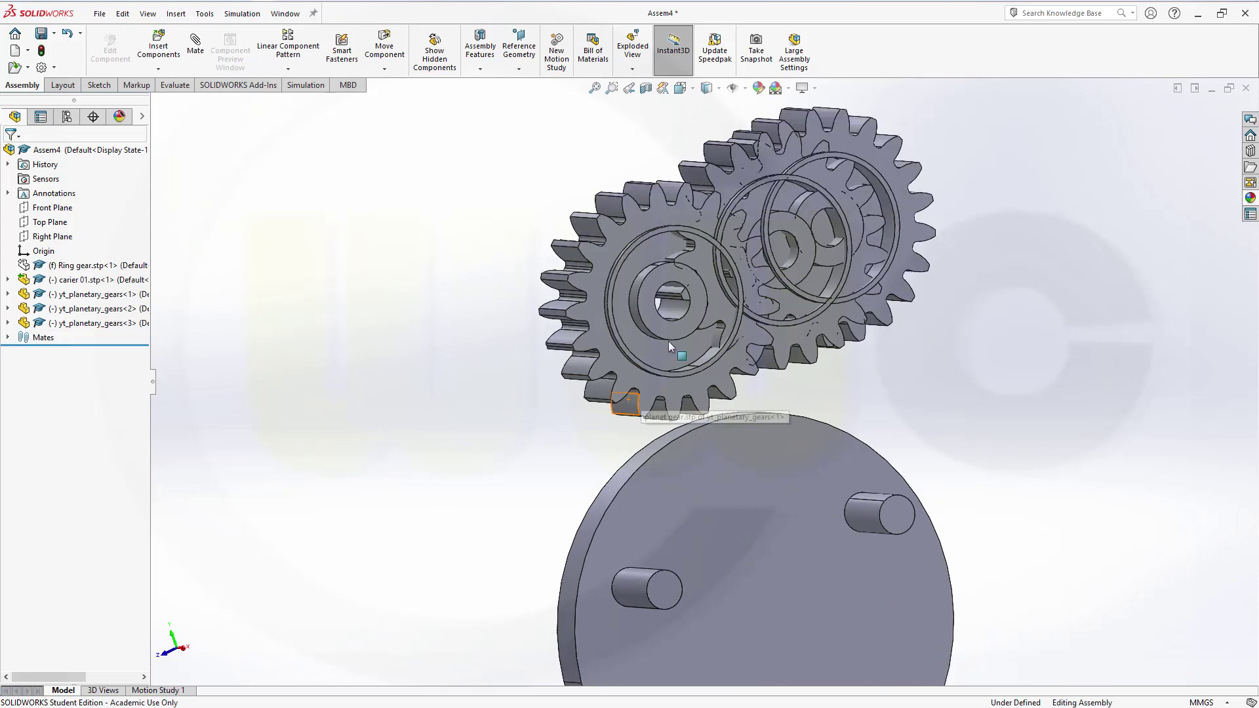
{"action": "left_click", "coordinate": [673, 303]}
{"action": "left_click", "coordinate": [664, 592], "text": "ctrl"}
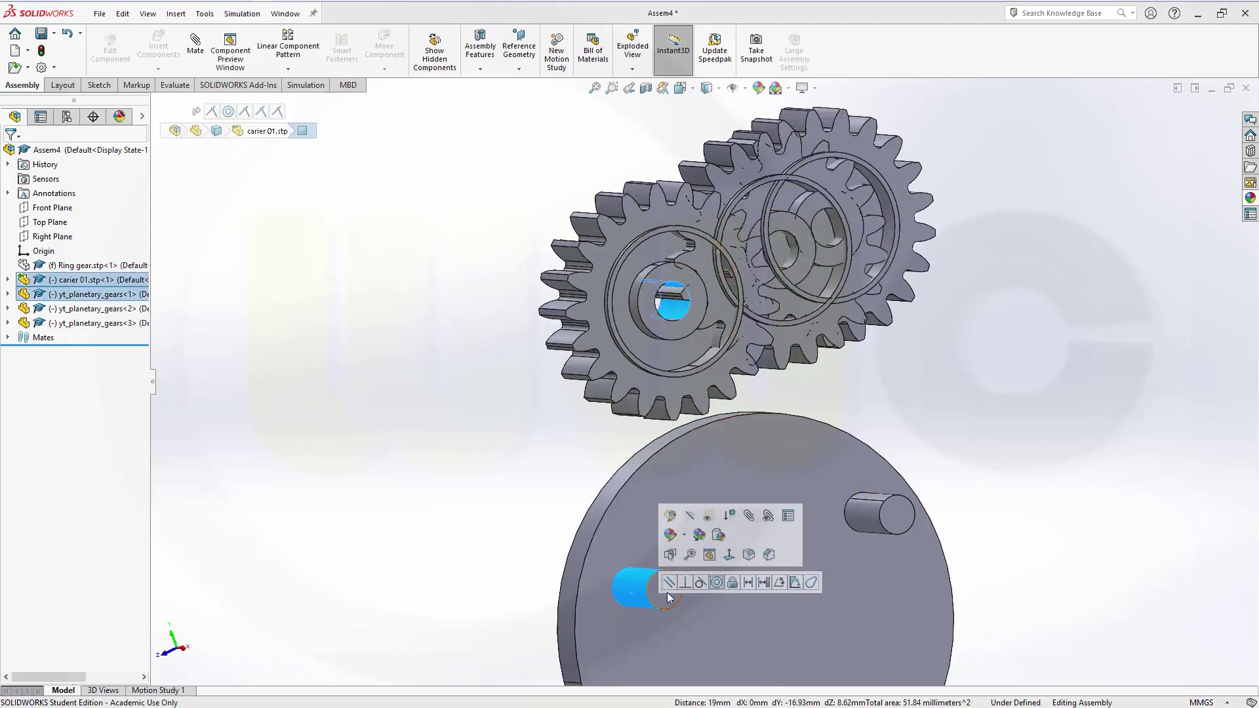
{"action": "left_click", "coordinate": [717, 583]}
{"action": "scroll", "coordinate": [795, 258], "scroll_direction": "down", "scroll_amount": 2}
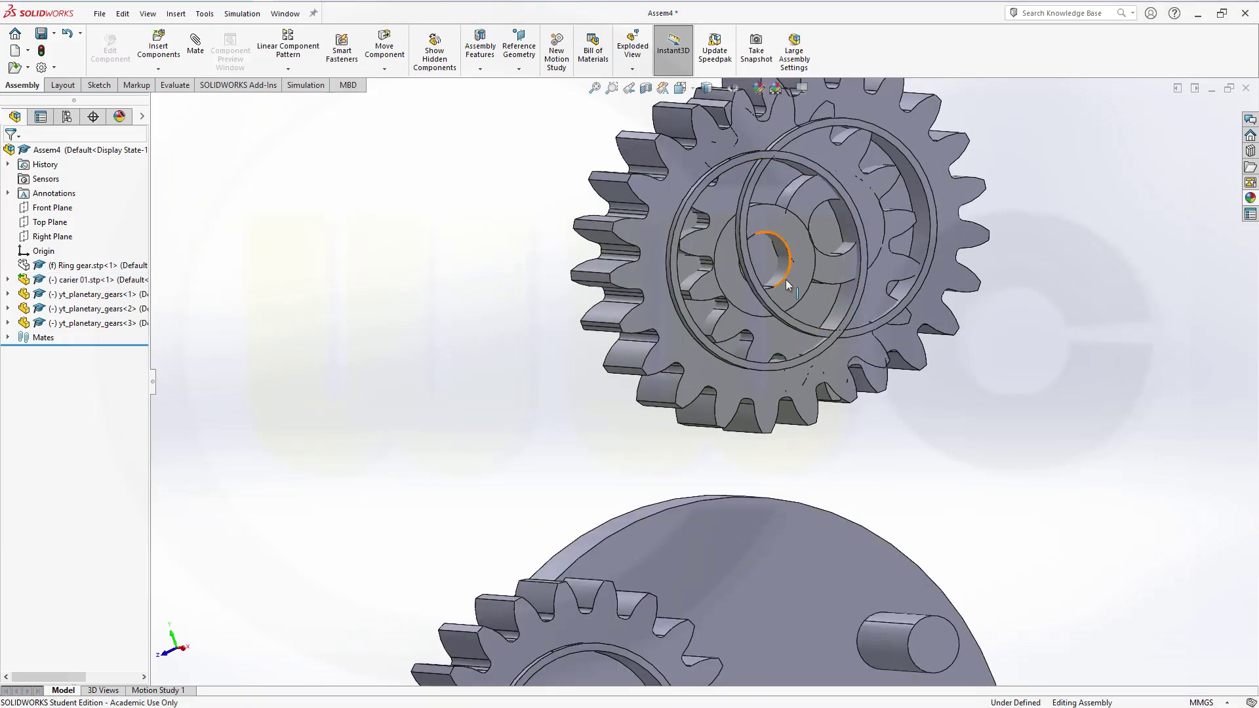
{"action": "left_click", "coordinate": [778, 272]}
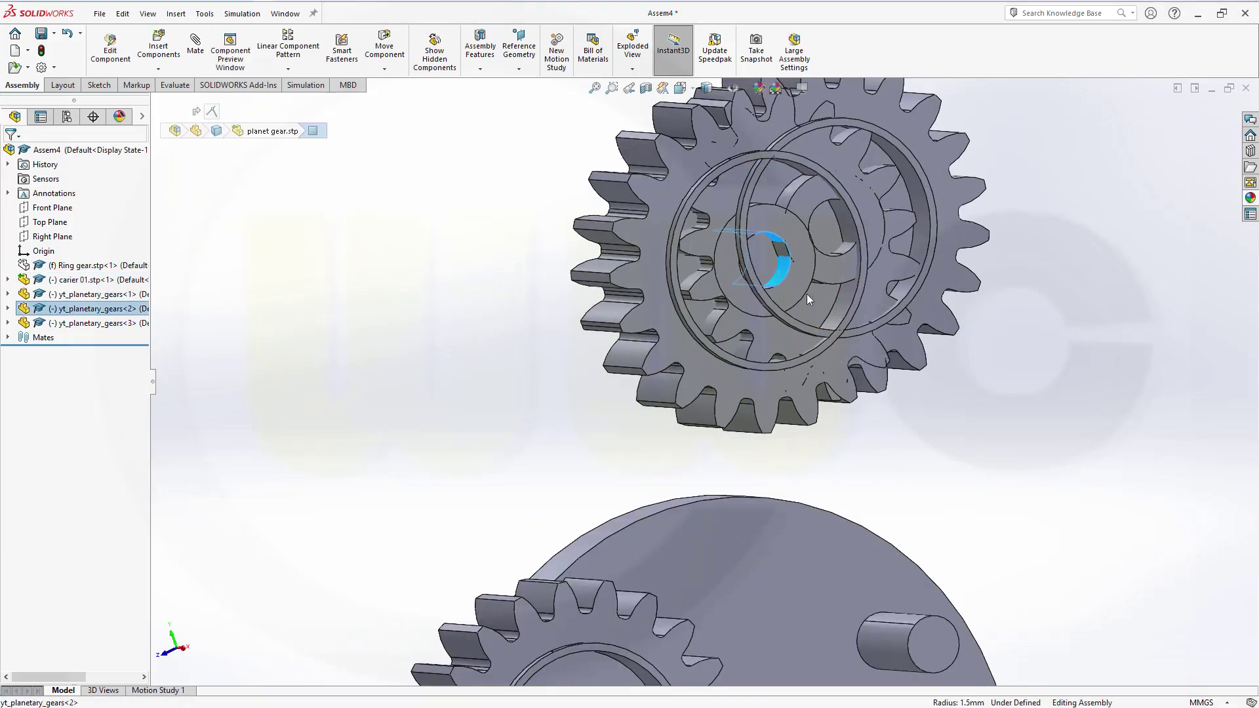
{"action": "left_click", "coordinate": [878, 644], "text": "ctrl"}
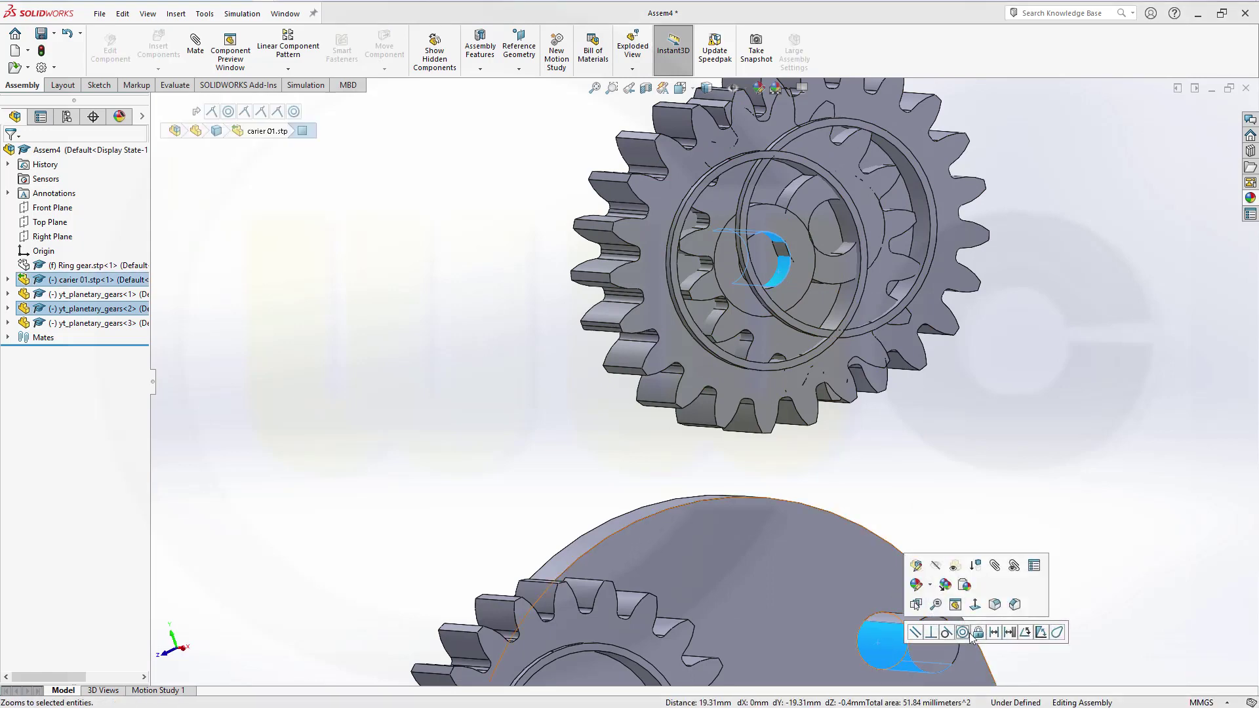
{"action": "left_click", "coordinate": [963, 633]}
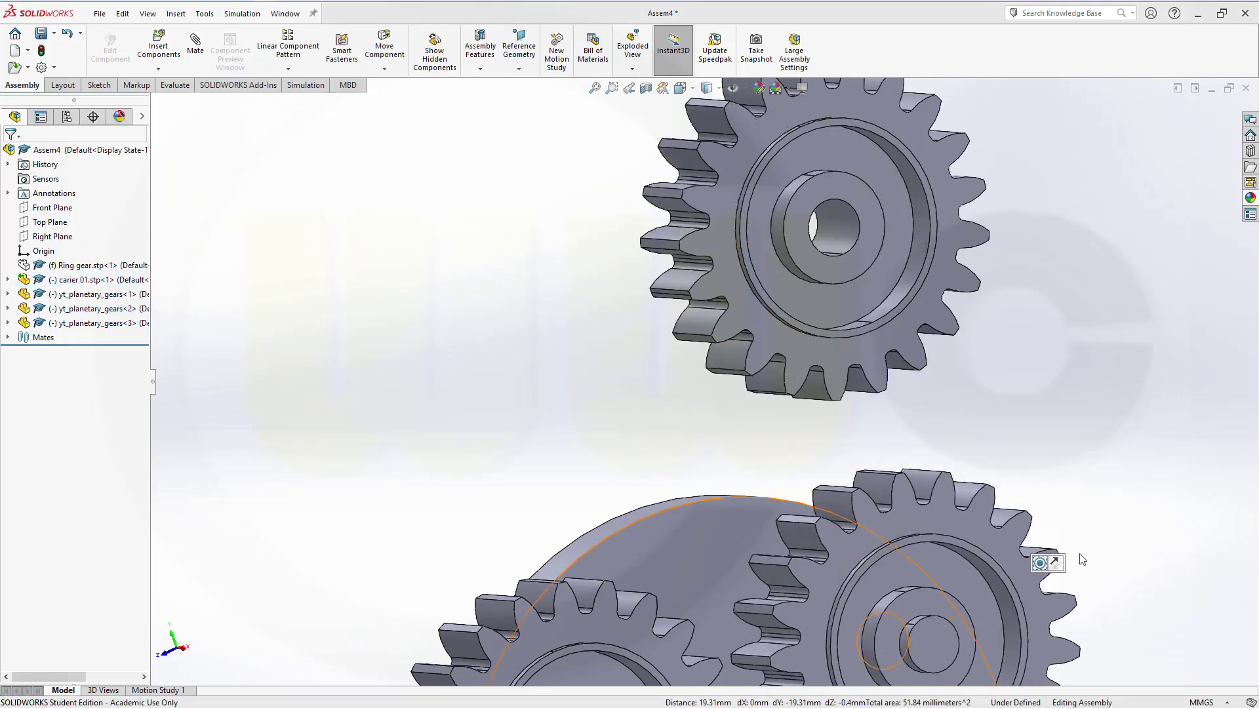
Step: Make the third planet gear's bore concentric with the remaining carrier pin
{"action": "scroll", "coordinate": [1074, 540], "scroll_direction": "up", "scroll_amount": 3}
{"action": "middle_click_drag", "start_coordinate": [895, 664], "coordinate": [718, 308]}
{"action": "scroll", "coordinate": [718, 309], "scroll_direction": "down", "scroll_amount": 2}
{"action": "left_click", "coordinate": [686, 241]}
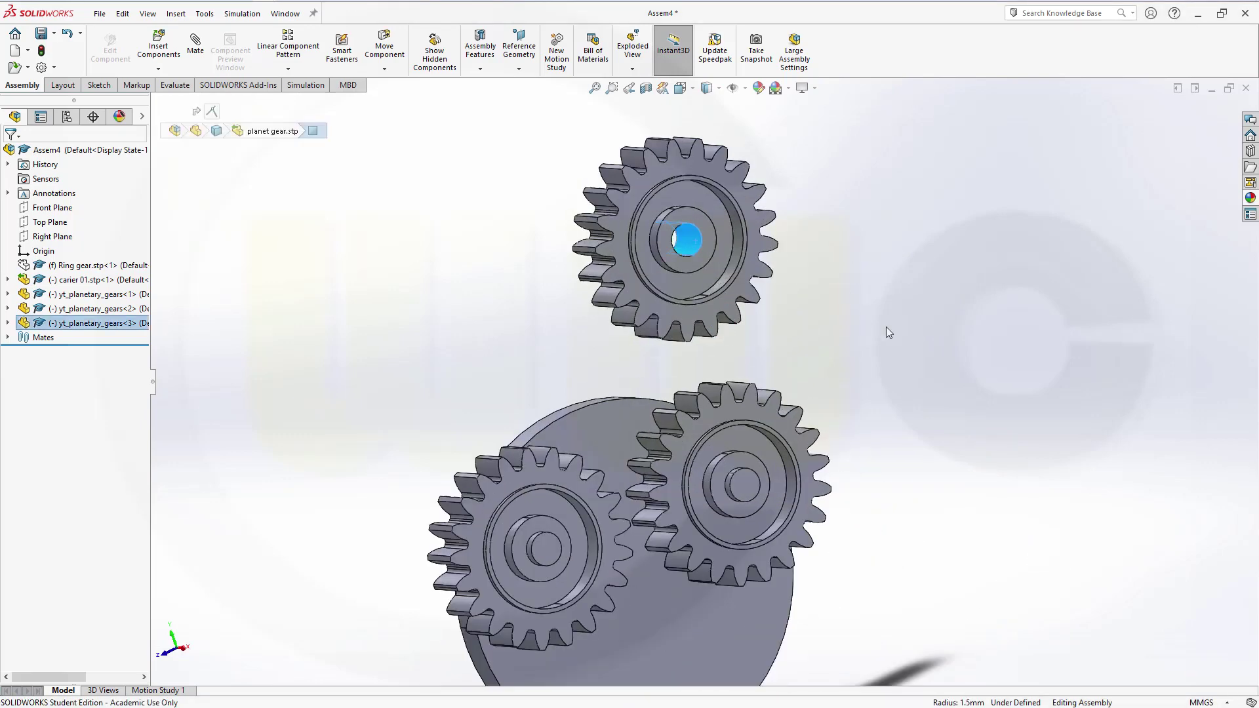
{"action": "scroll", "coordinate": [865, 607], "scroll_direction": "up", "scroll_amount": 2}
{"action": "middle_click_drag", "start_coordinate": [866, 606], "coordinate": [813, 623]}
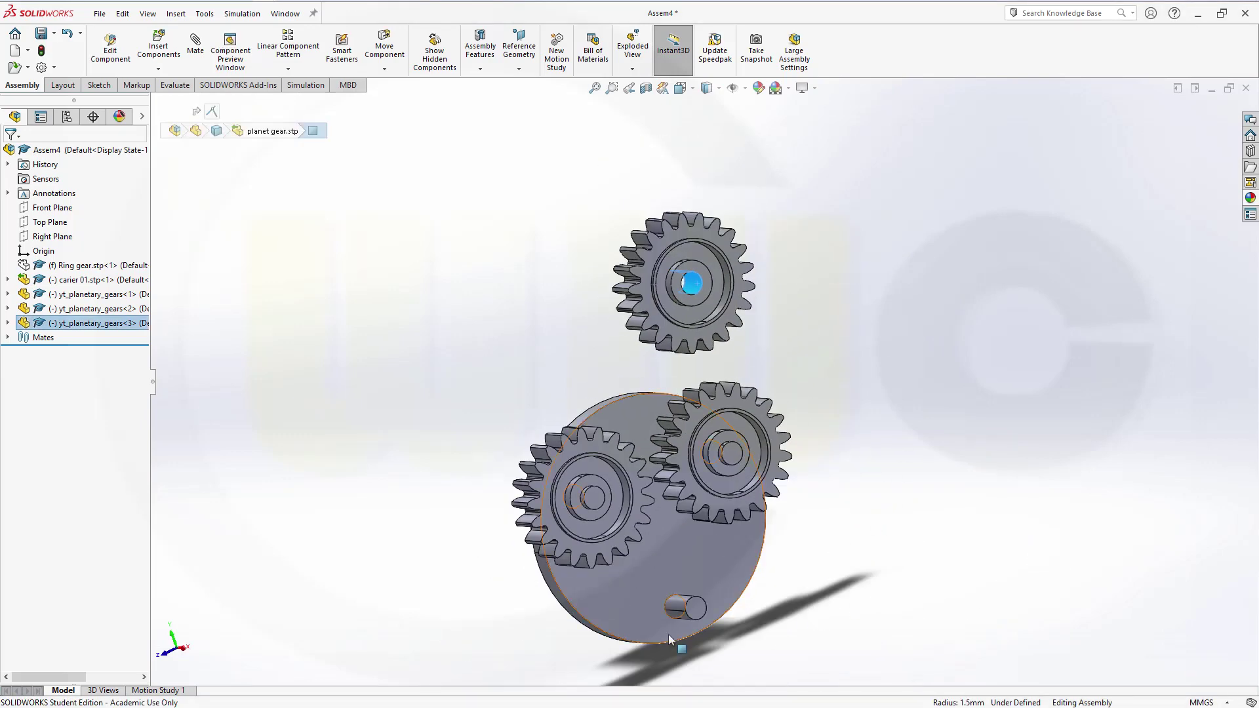
{"action": "left_click", "coordinate": [678, 607]}
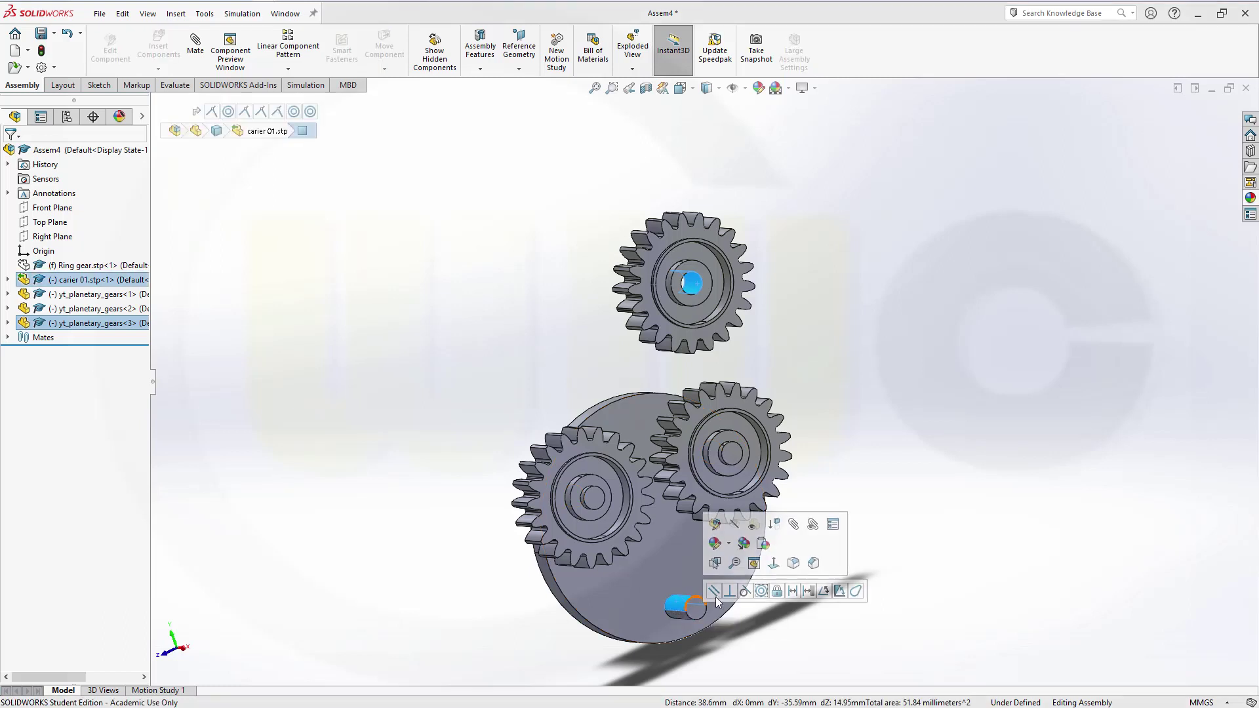
{"action": "left_click", "coordinate": [761, 591]}
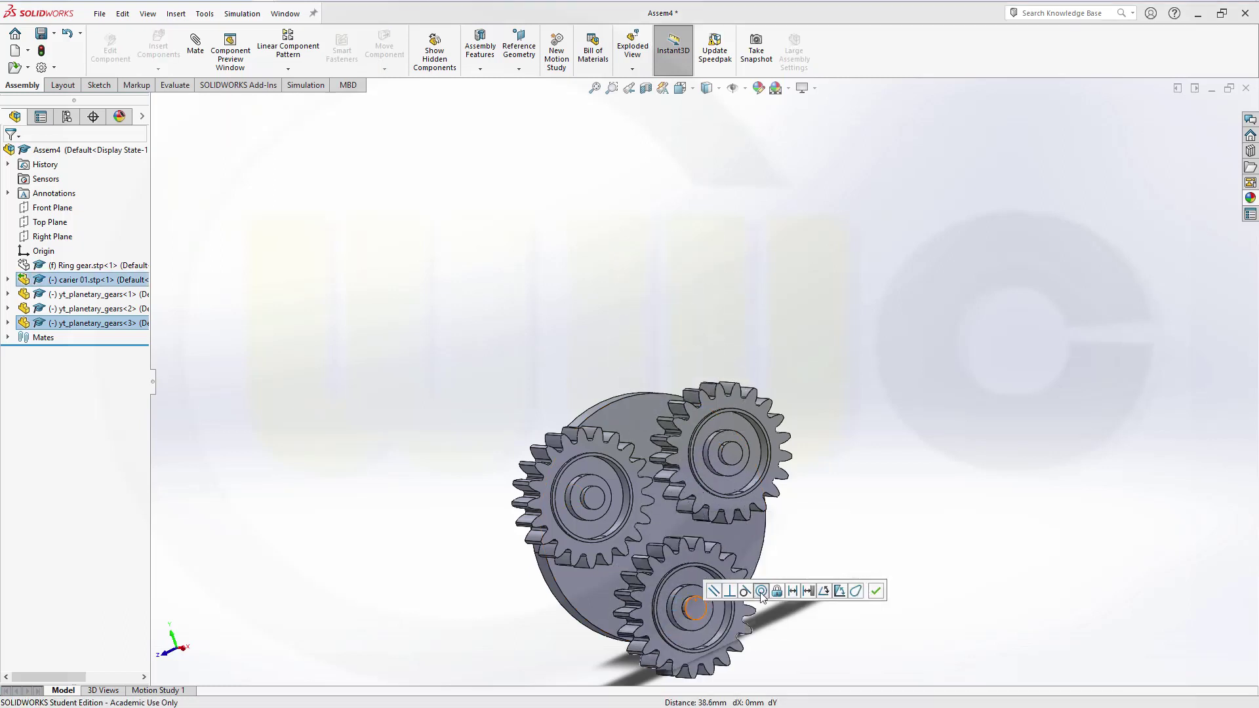
Step: Show Ring gear.stp again via Show Components in the FeatureManager tree
{"action": "middle_click_drag", "start_coordinate": [631, 573], "coordinate": [697, 560]}
{"action": "scroll", "coordinate": [689, 223], "scroll_direction": "down", "scroll_amount": 2}
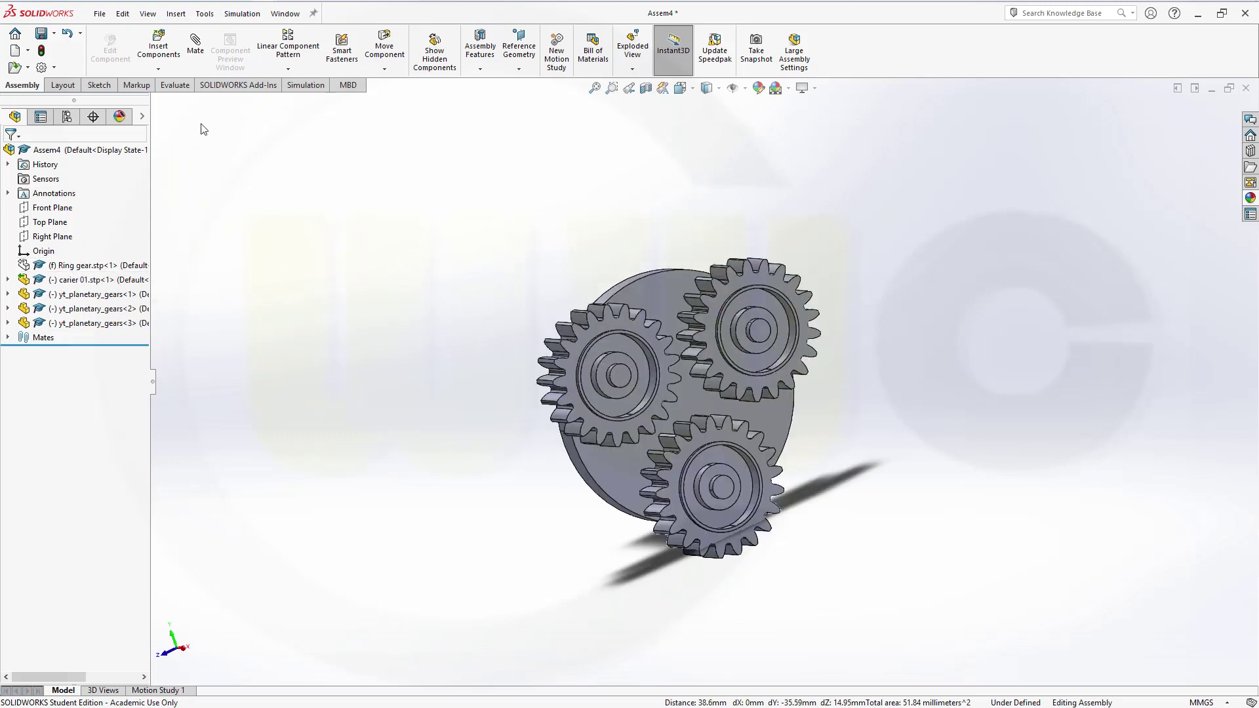
{"action": "left_click", "coordinate": [57, 265]}
{"action": "left_click", "coordinate": [88, 231]}
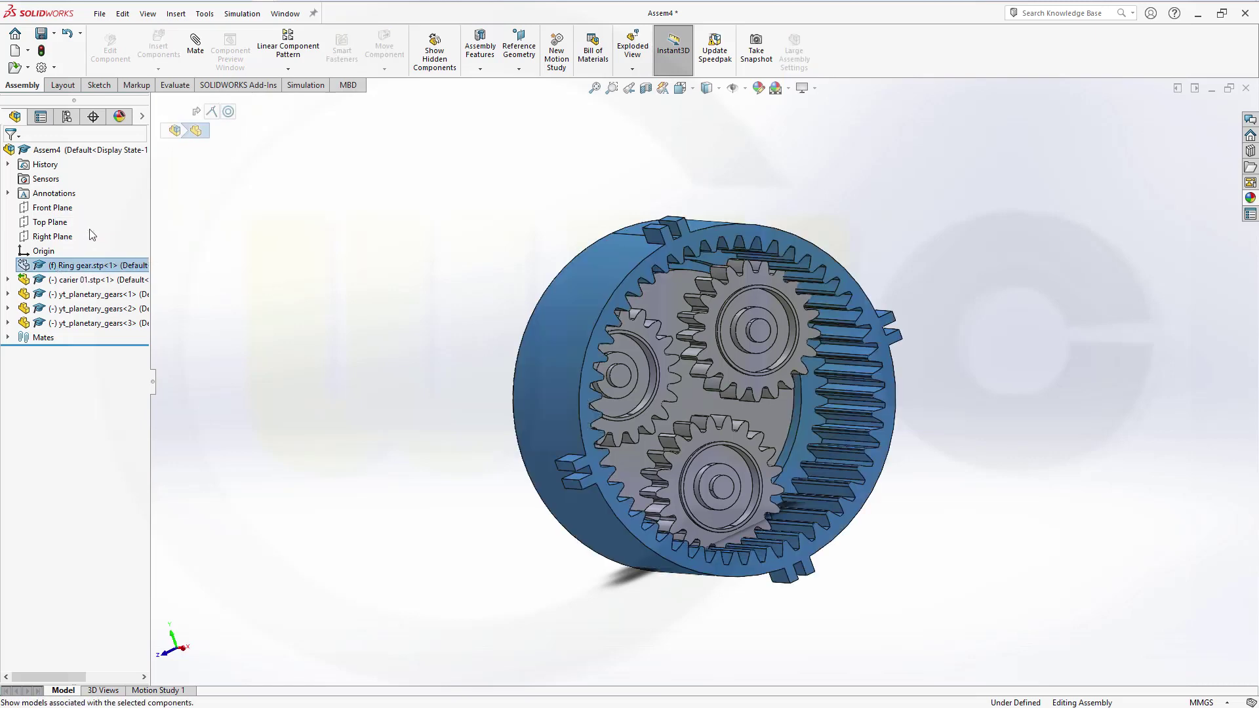
{"action": "left_click", "coordinate": [310, 235]}
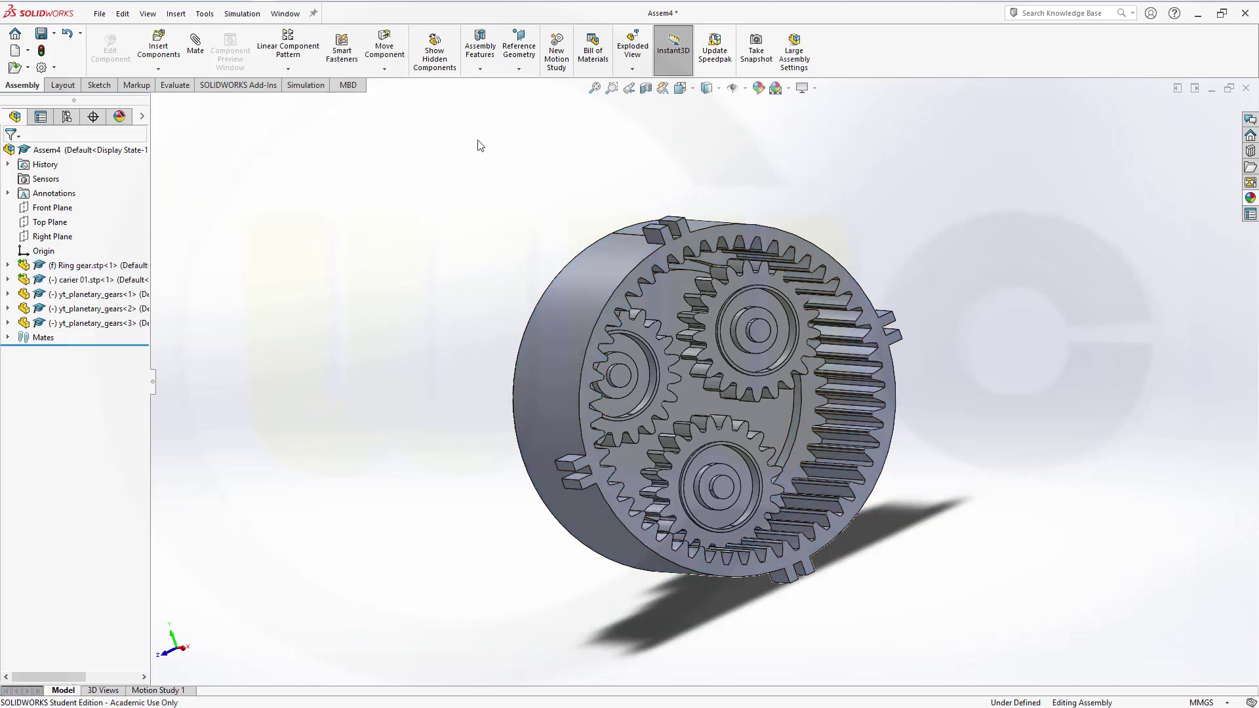
Step: Add a Gear mate between the ring gear and the upper planet gear bore at ratio 2 : 1
{"action": "left_click", "coordinate": [197, 50]}
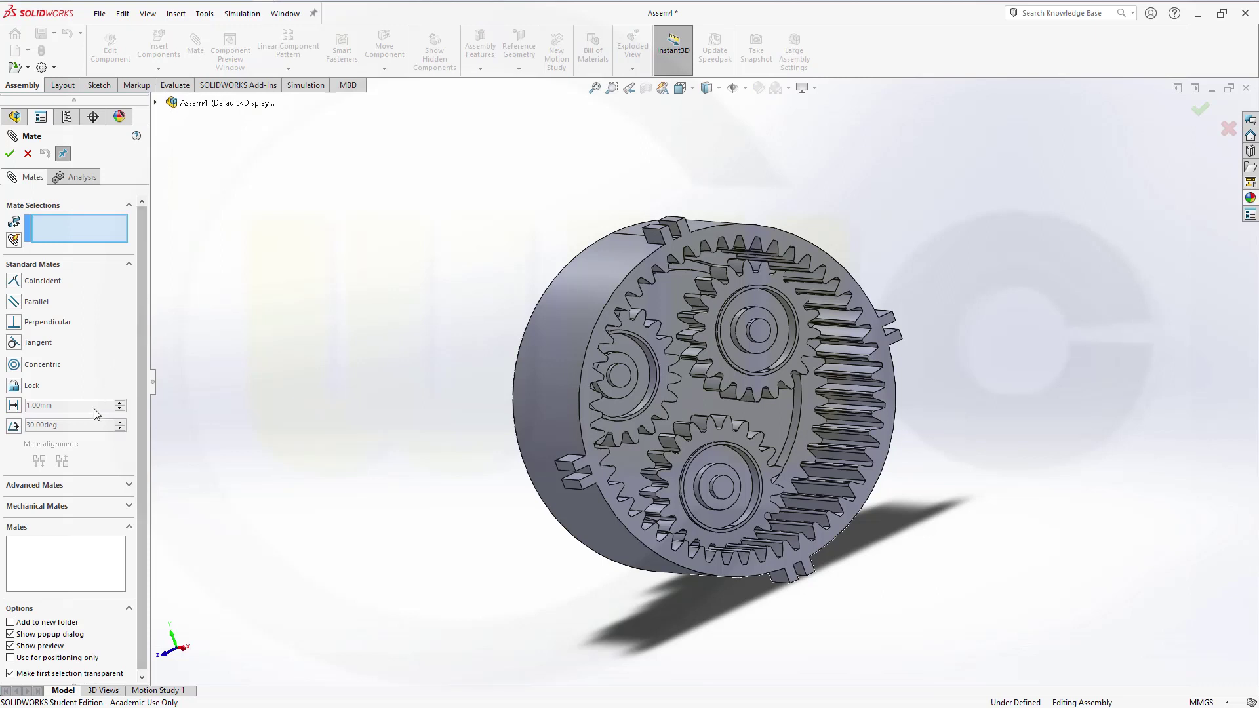
{"action": "left_click", "coordinate": [129, 507]}
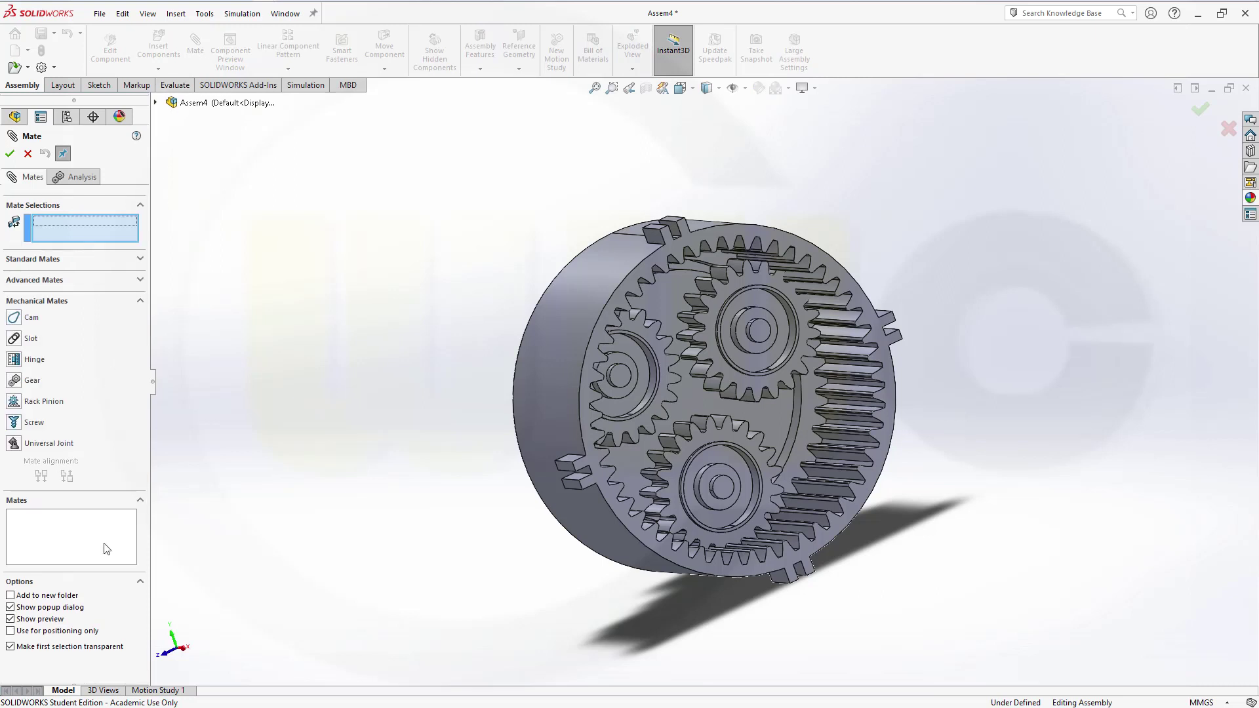
{"action": "left_click", "coordinate": [9, 382]}
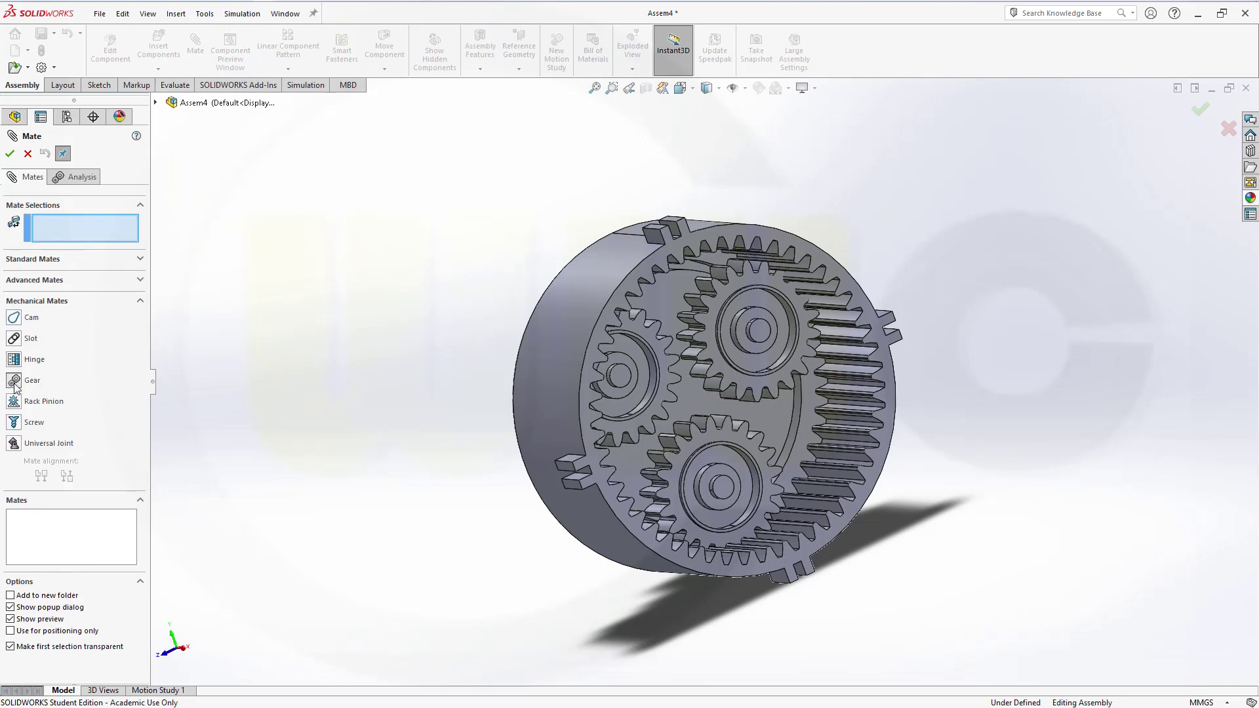
{"action": "left_click", "coordinate": [575, 290]}
{"action": "scroll", "coordinate": [779, 360], "scroll_direction": "down", "scroll_amount": 2}
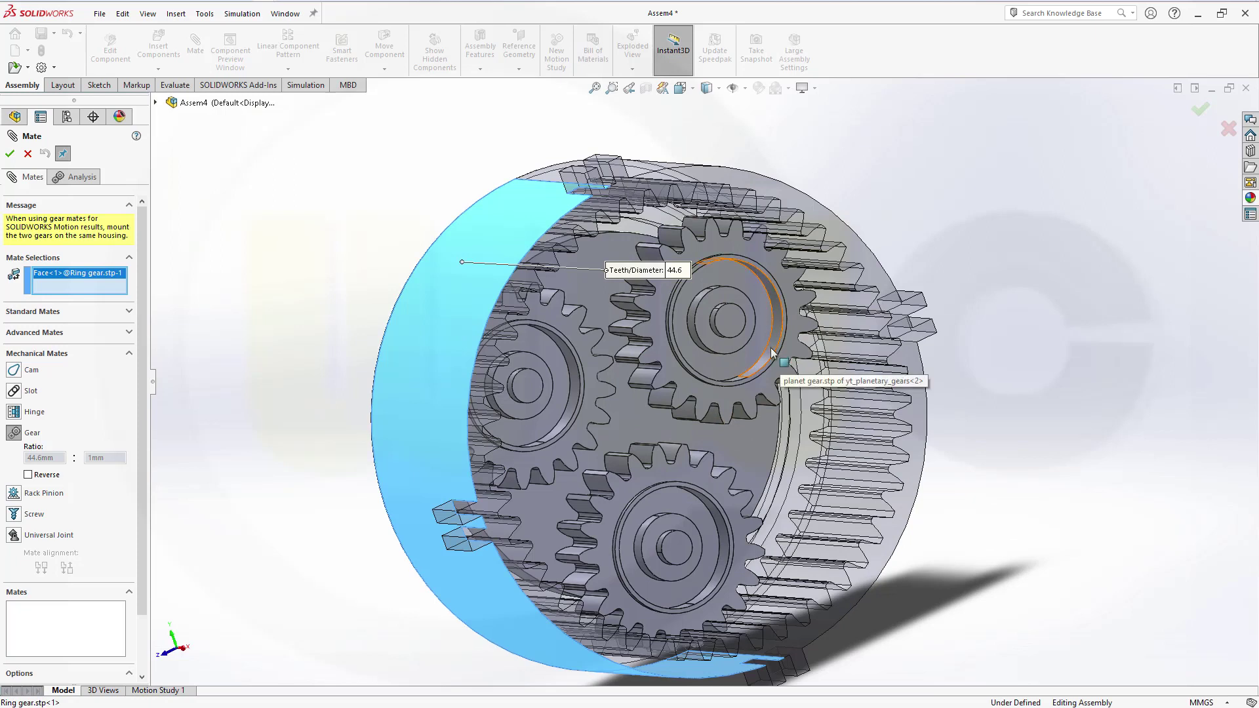
{"action": "left_click", "coordinate": [772, 354]}
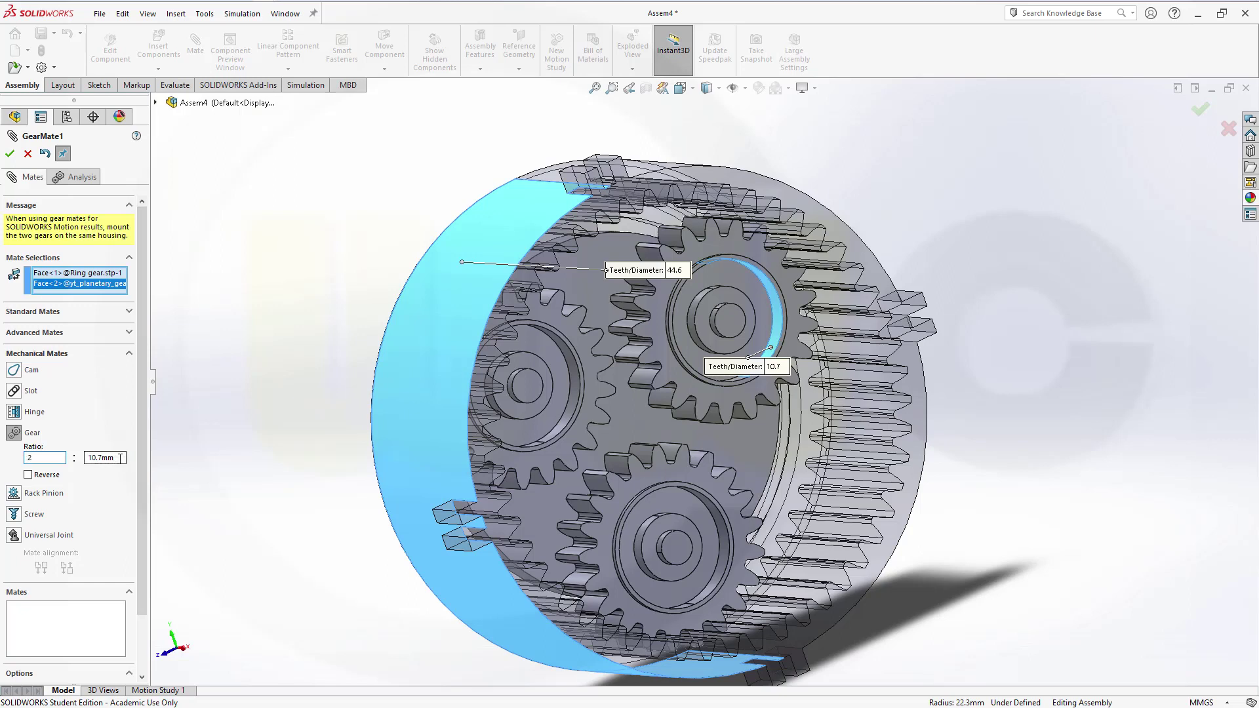
{"action": "key", "text": "Tab"}
{"action": "type", "text": "1"}
{"action": "key", "text": "Tab"}
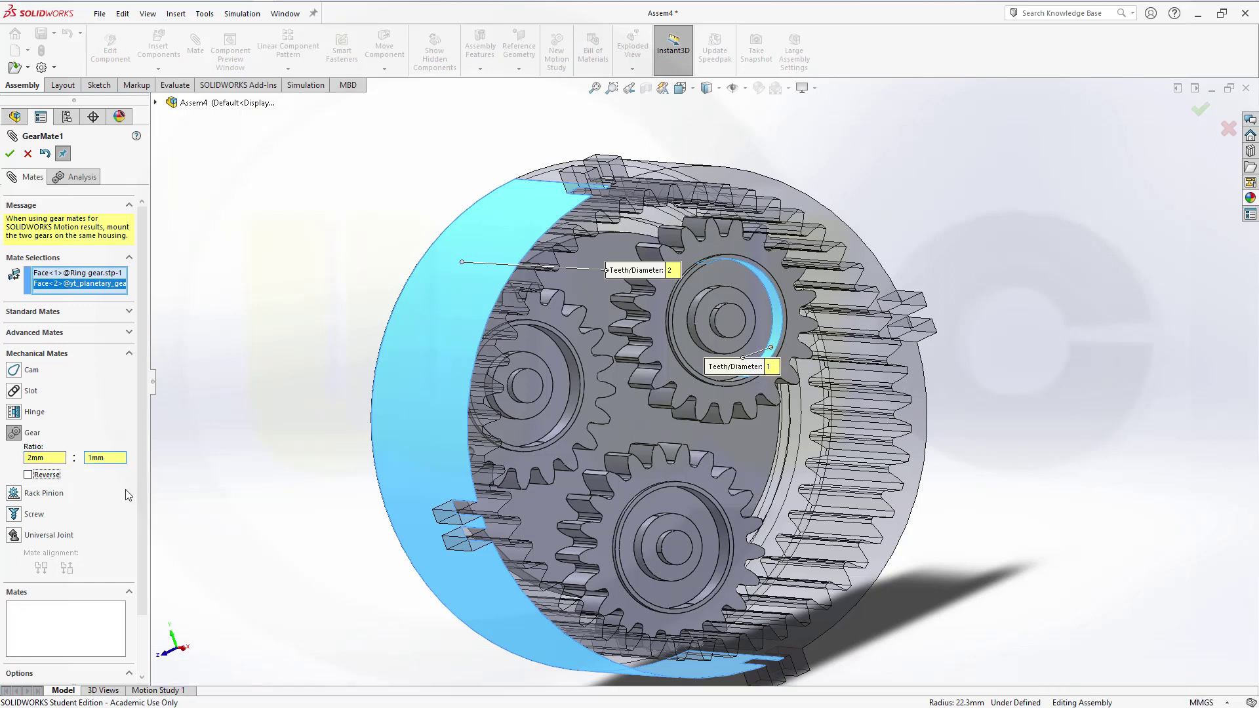
{"action": "left_click", "coordinate": [12, 159]}
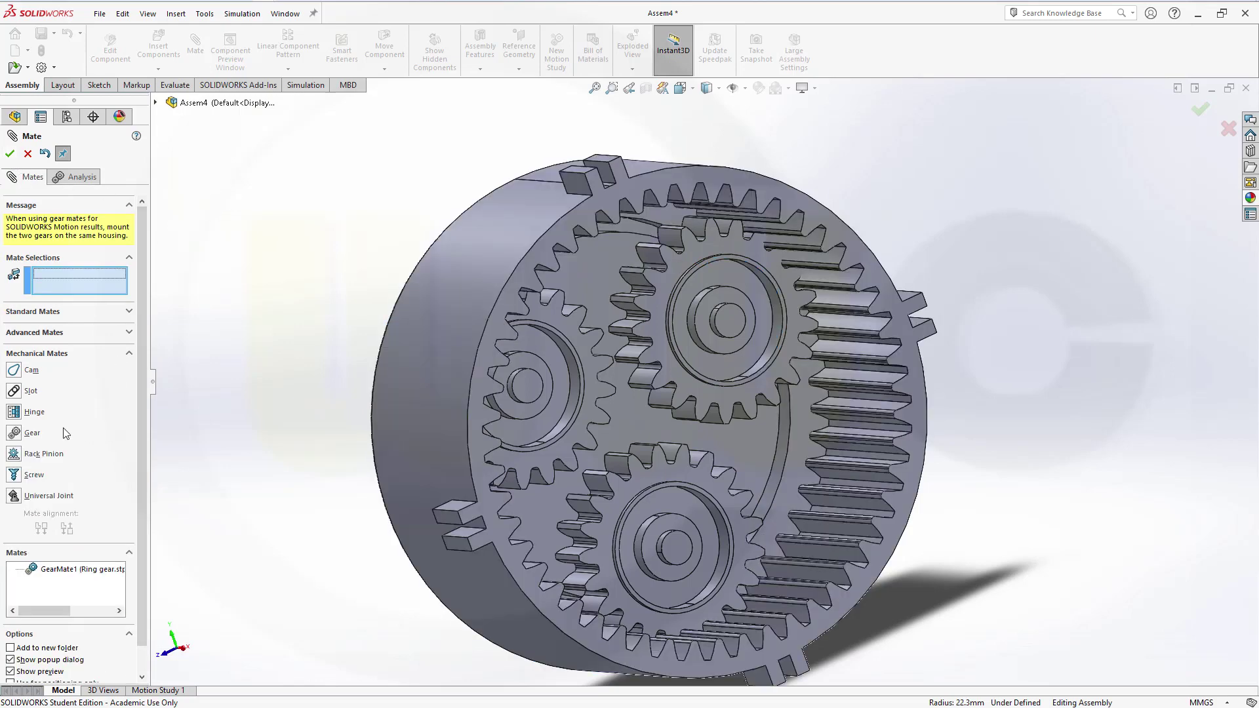
Step: Gear-mate the ring gear to the left planet gear at ratio 2 : 1
{"action": "left_click", "coordinate": [18, 436]}
{"action": "left_click", "coordinate": [419, 353]}
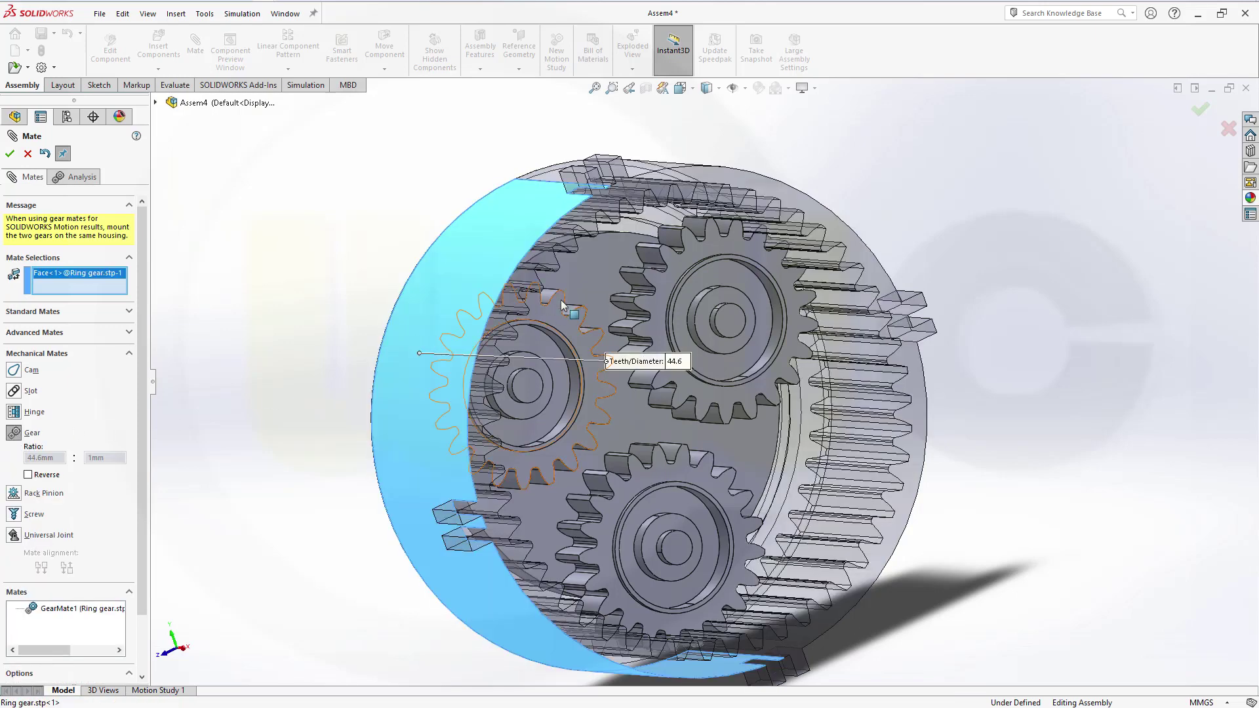
{"action": "left_click", "coordinate": [574, 404]}
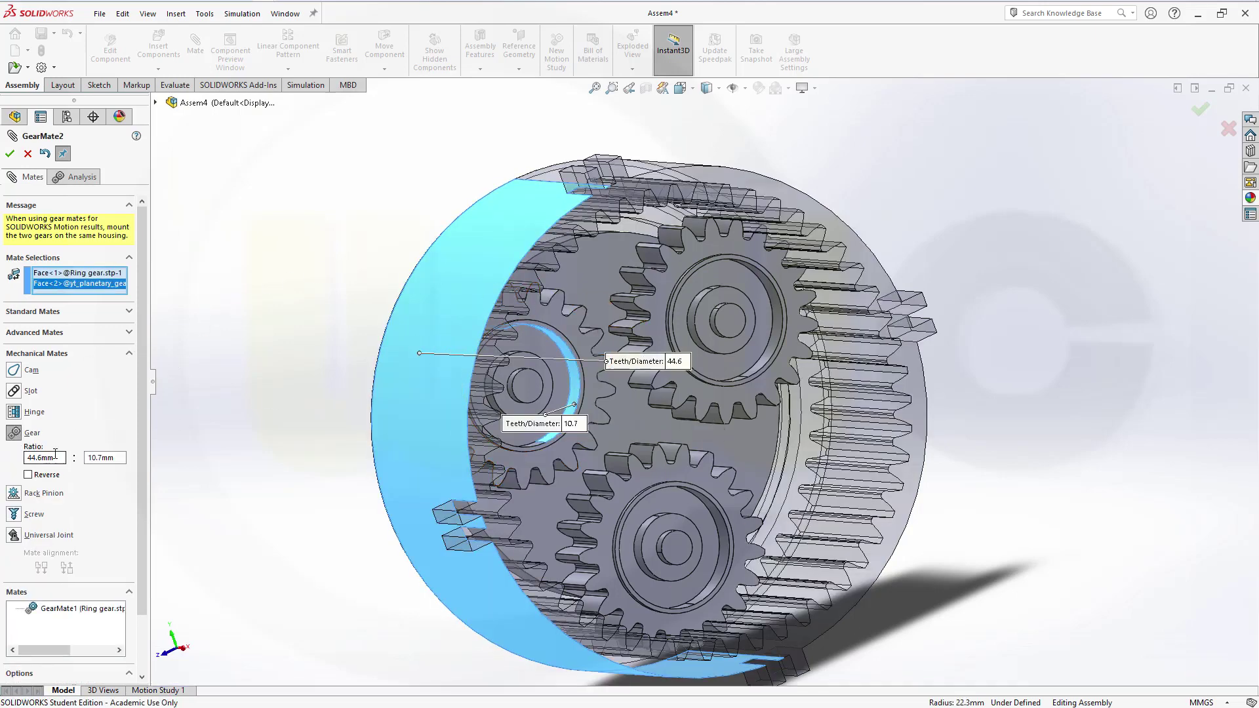
{"action": "type", "text": "2"}
{"action": "left_click", "coordinate": [123, 457]}
{"action": "type", "text": "1"}
{"action": "left_click", "coordinate": [11, 155]}
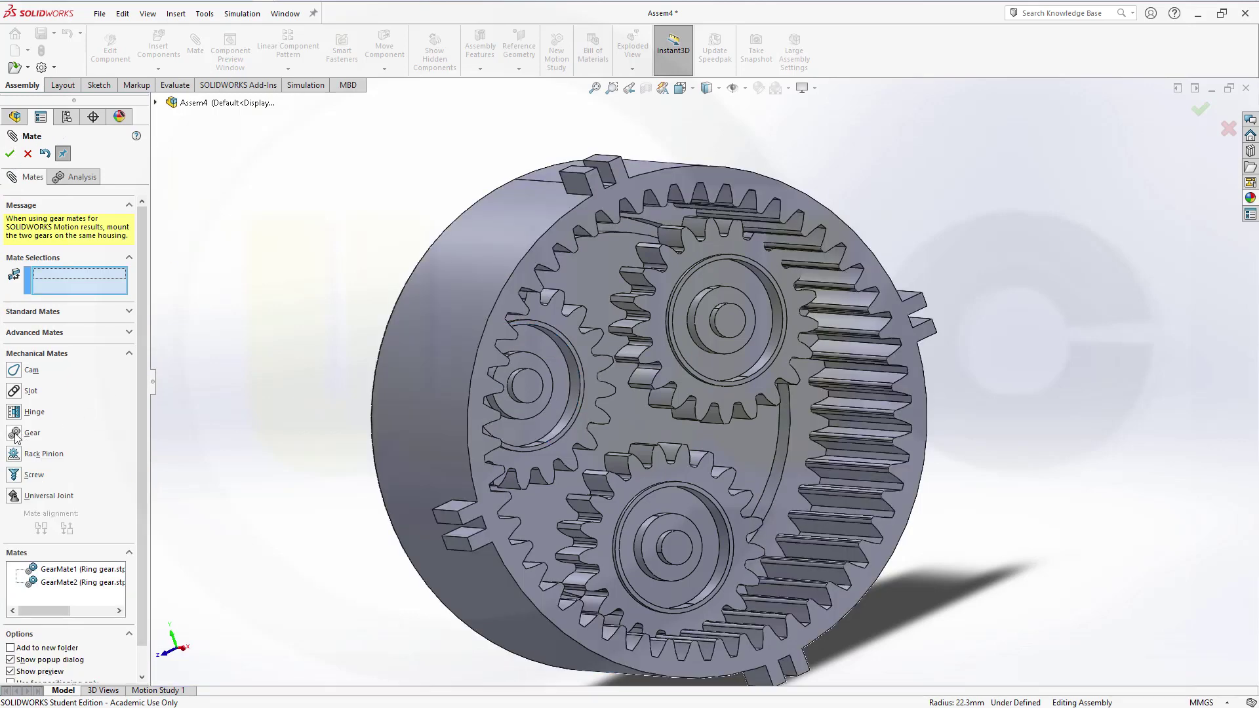
Step: Gear-mate the ring gear to the lower planet gear at ratio 2 : 1
{"action": "left_click", "coordinate": [15, 434]}
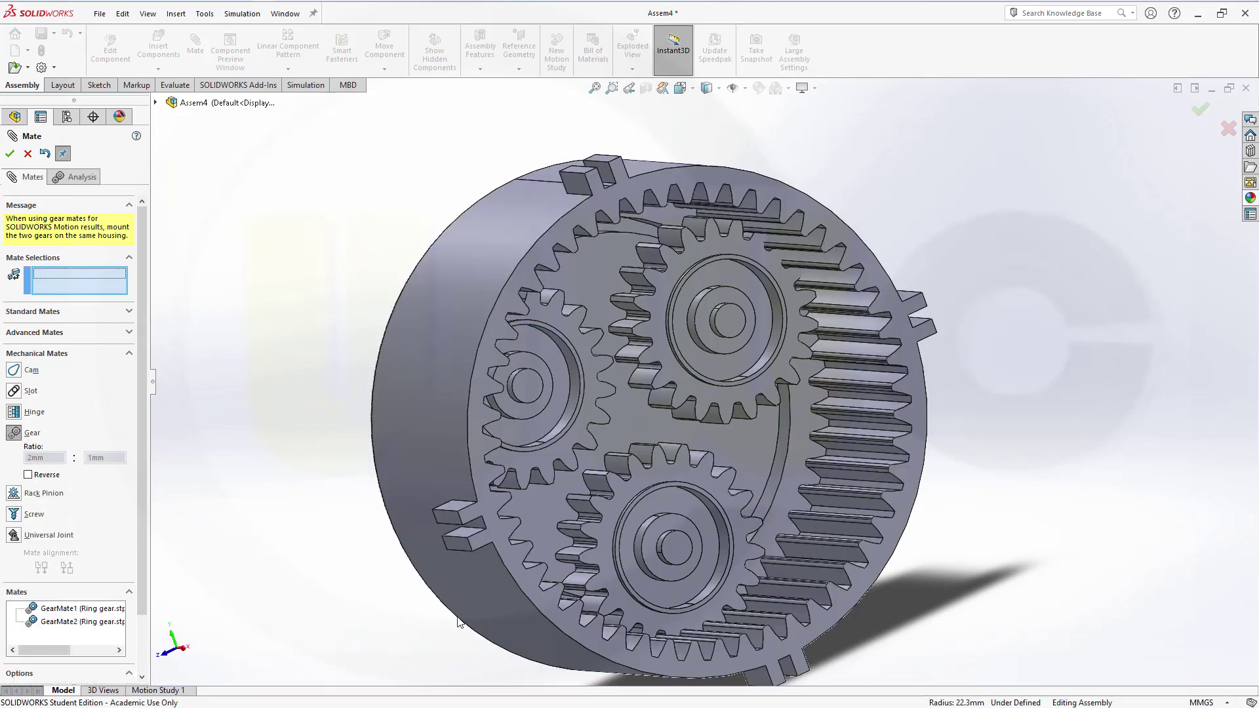
{"action": "left_click", "coordinate": [486, 608]}
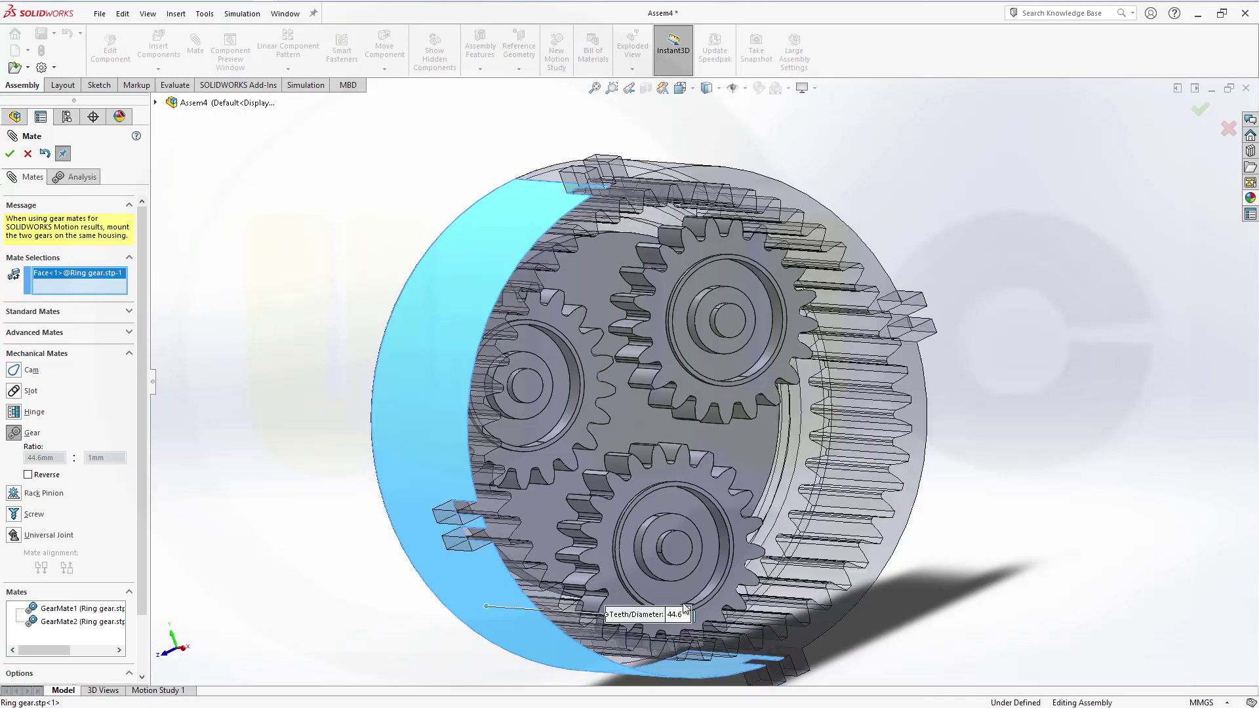
{"action": "left_click", "coordinate": [717, 584]}
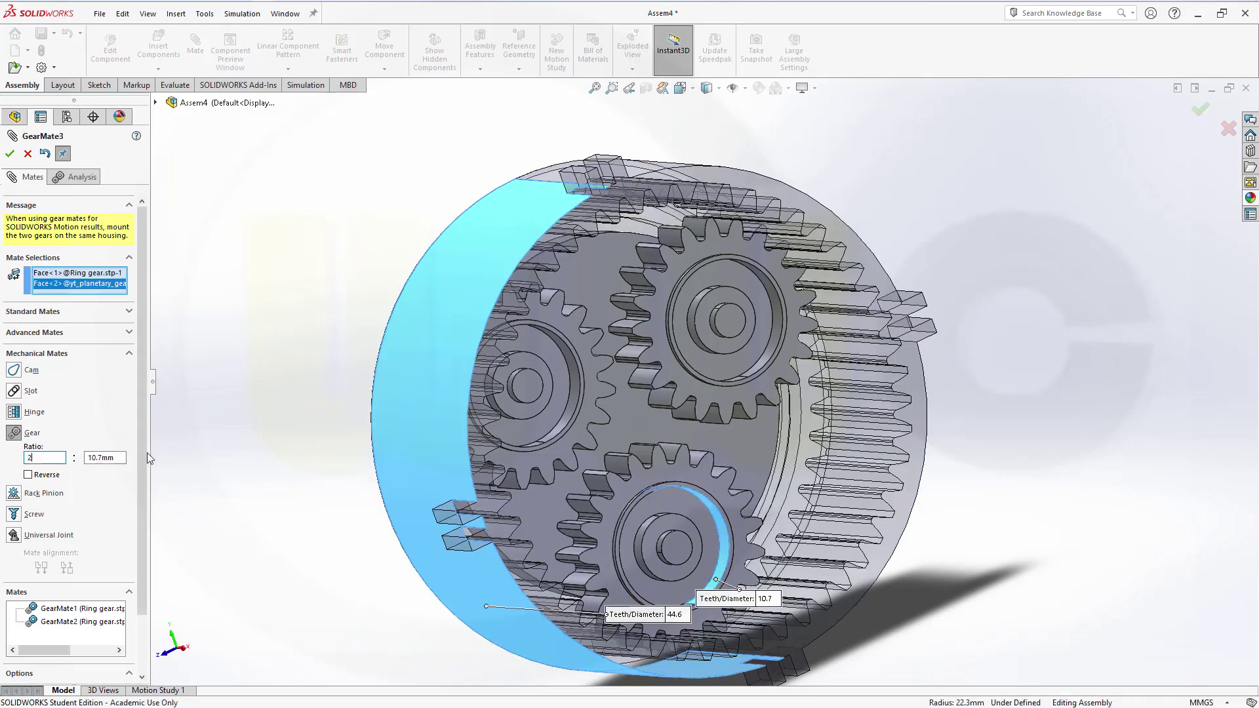
{"action": "type", "text": "2"}
{"action": "key", "text": "Tab"}
{"action": "type", "text": "1"}
{"action": "left_click", "coordinate": [11, 160]}
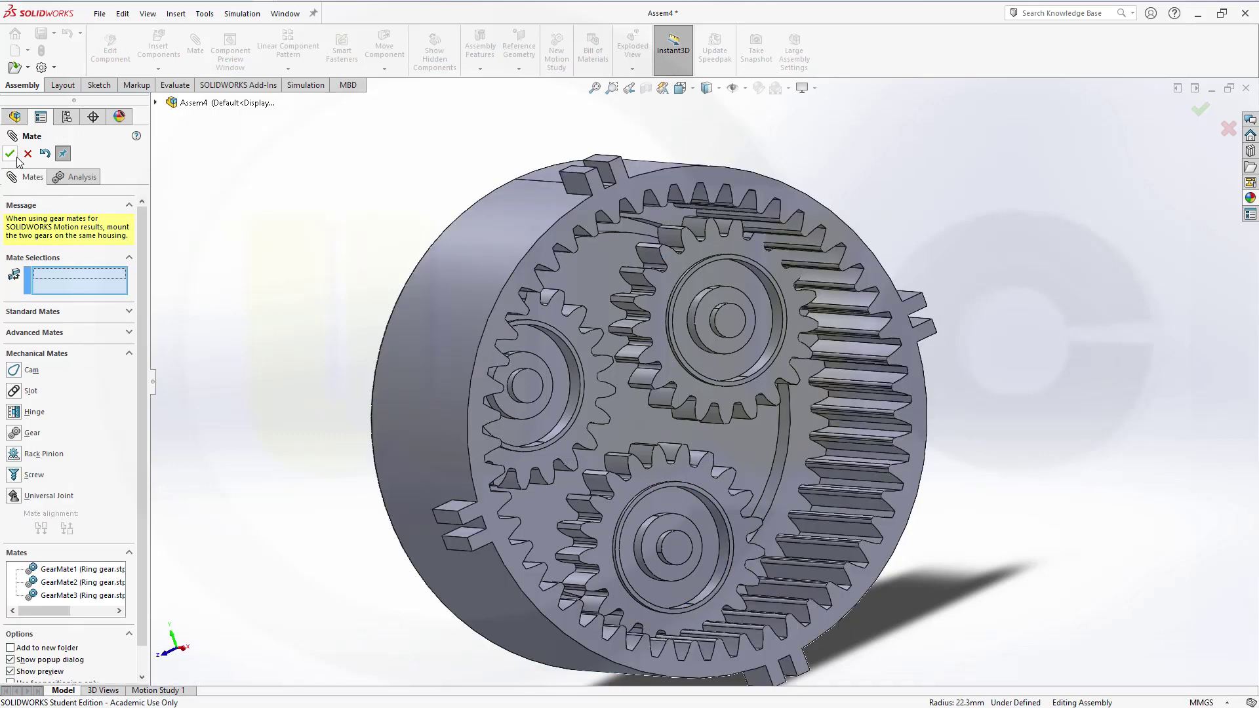
Step: Close the Mate manager, then drag the carrier so the planets roll inside the ring gear
{"action": "left_click", "coordinate": [27, 153]}
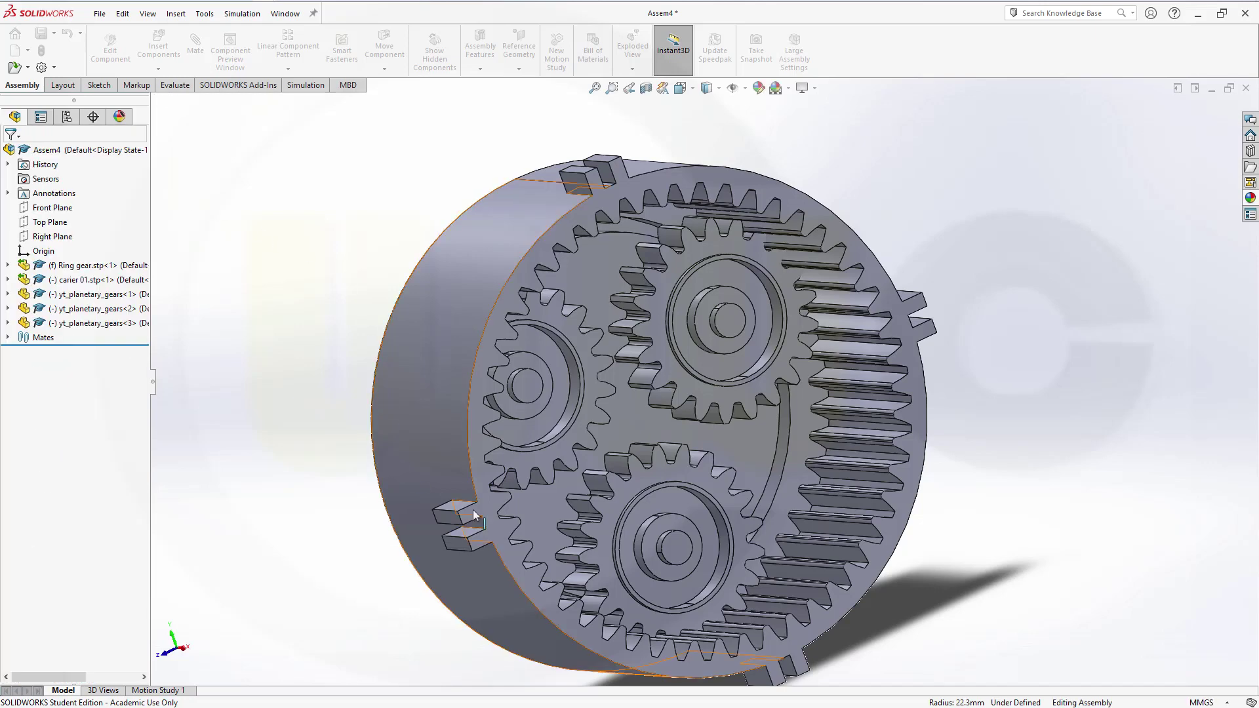
{"action": "key", "text": "z"}
{"action": "key", "text": "Left"}
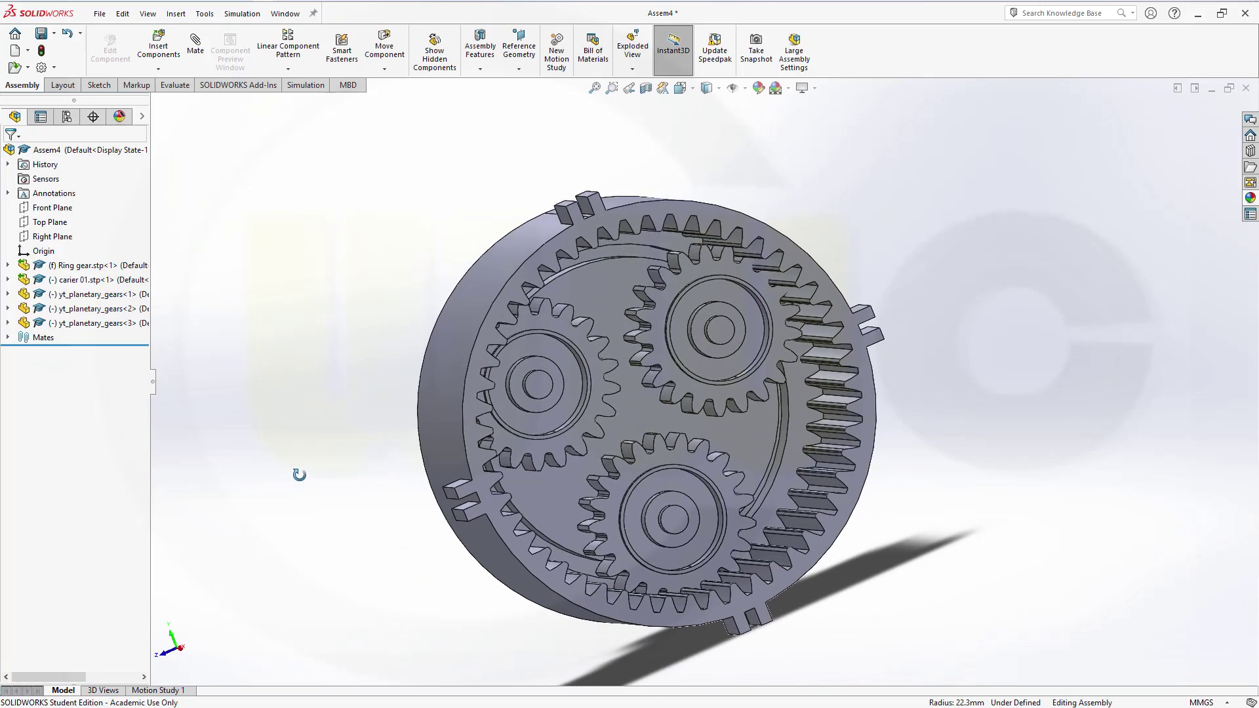
{"action": "left_click", "coordinate": [604, 286]}
{"action": "left_click_drag", "start_coordinate": [598, 289], "coordinate": [368, 324]}
{"action": "left_click", "coordinate": [367, 324]}
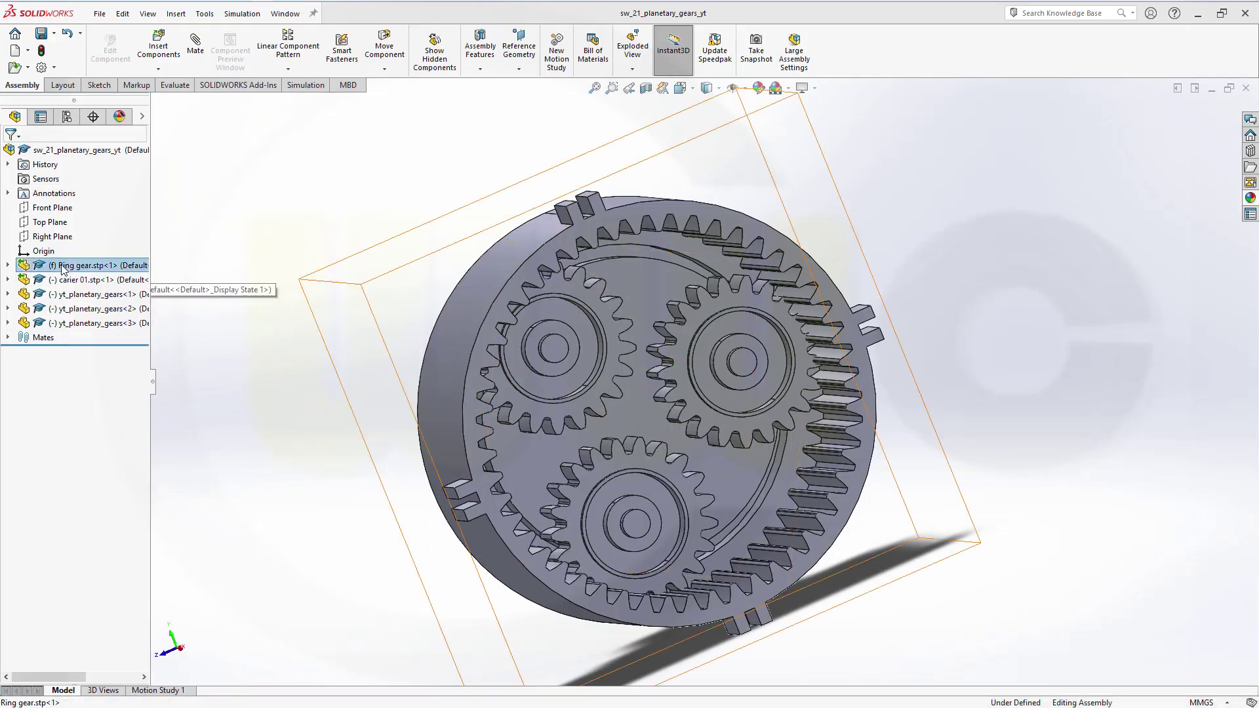
Step: Hide the Ring gear component and start inserting another component
{"action": "left_click", "coordinate": [92, 265]}
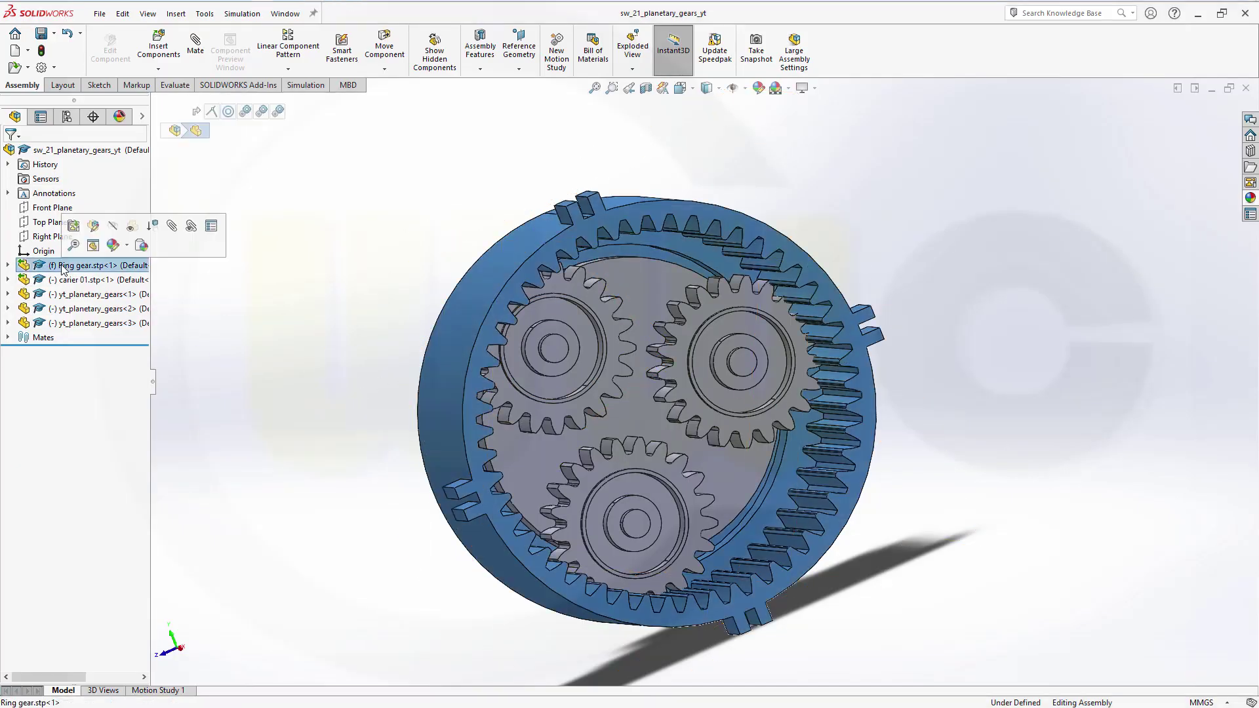
{"action": "left_click", "coordinate": [114, 227]}
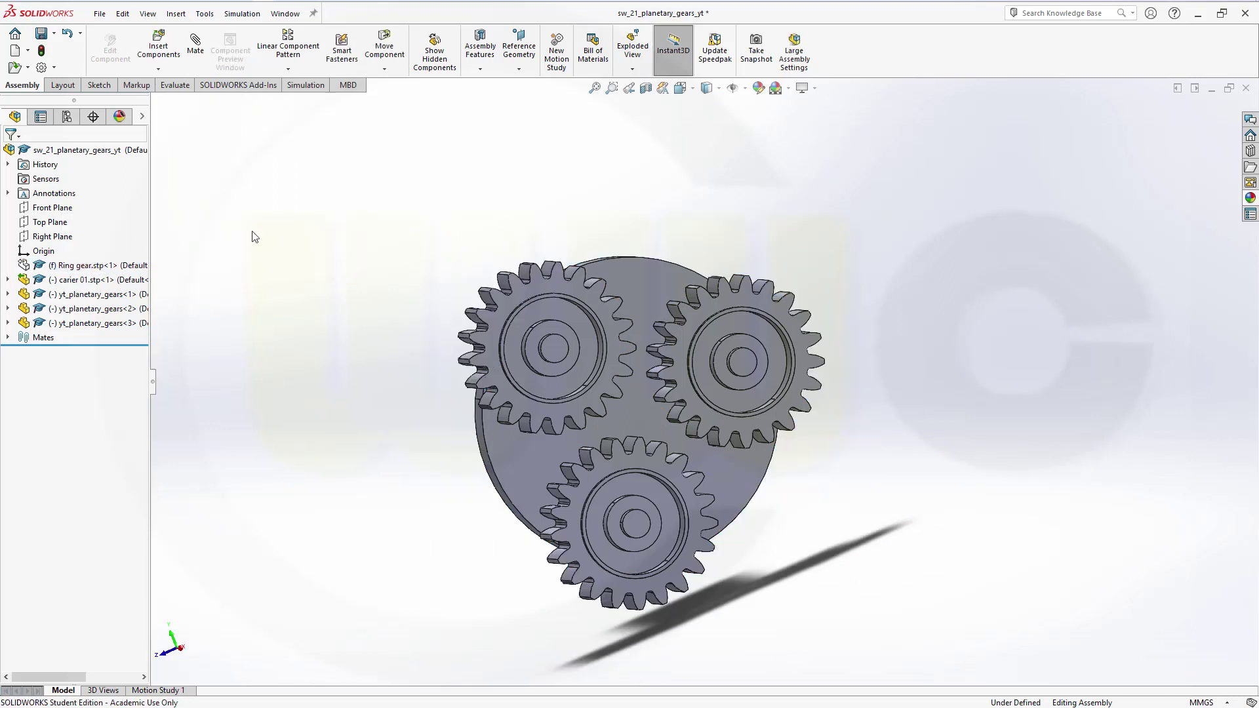
{"action": "left_click", "coordinate": [156, 46]}
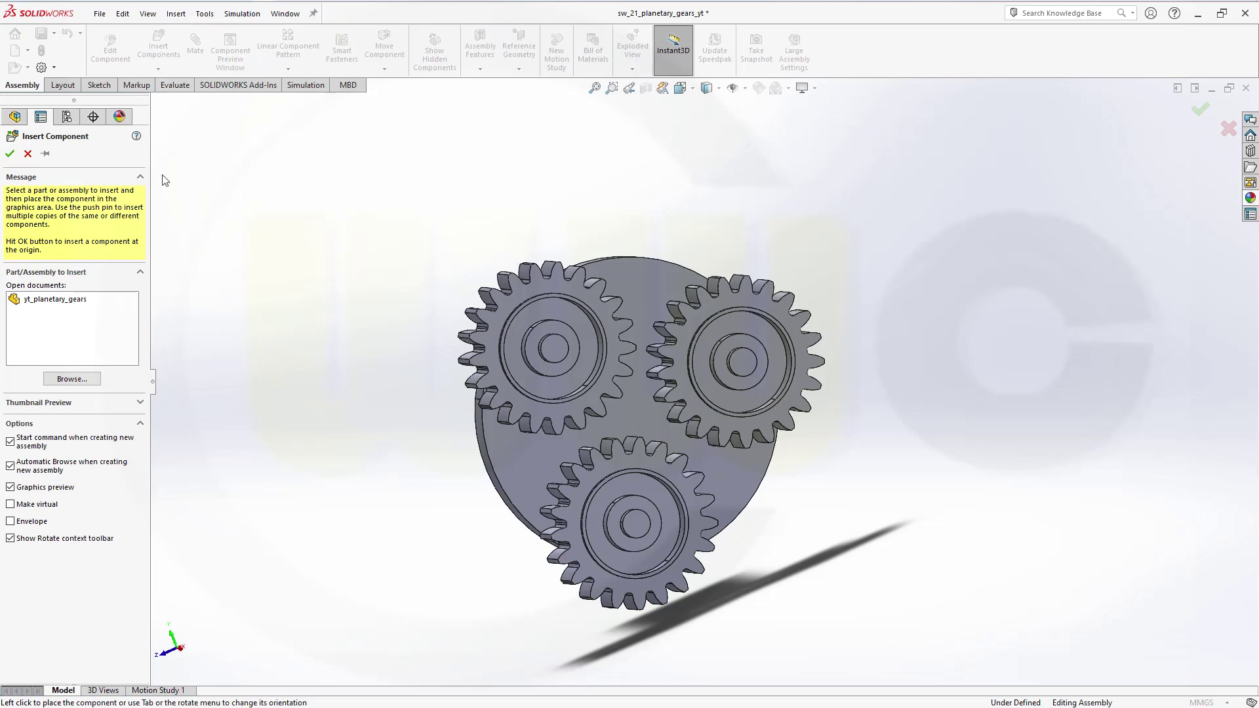
Step: Insert the carier 02 STEP part and place it to the right of the planet gears
{"action": "left_click", "coordinate": [73, 379]}
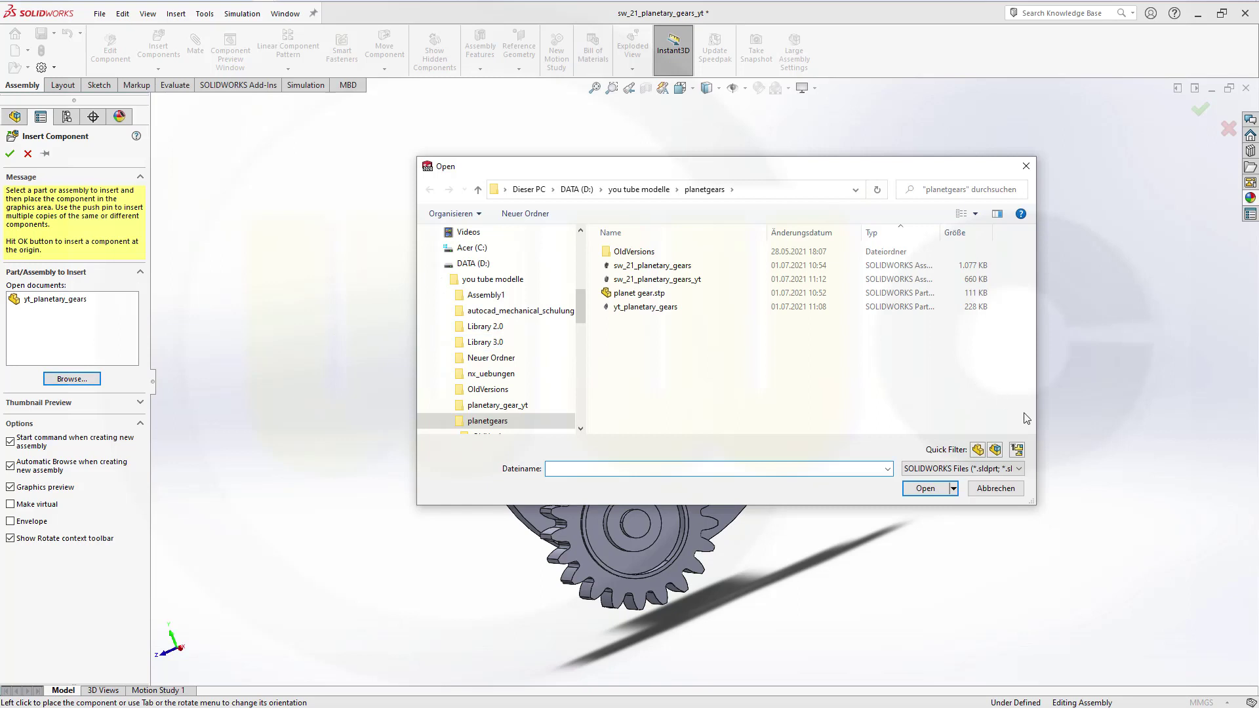
{"action": "left_click", "coordinate": [1011, 469]}
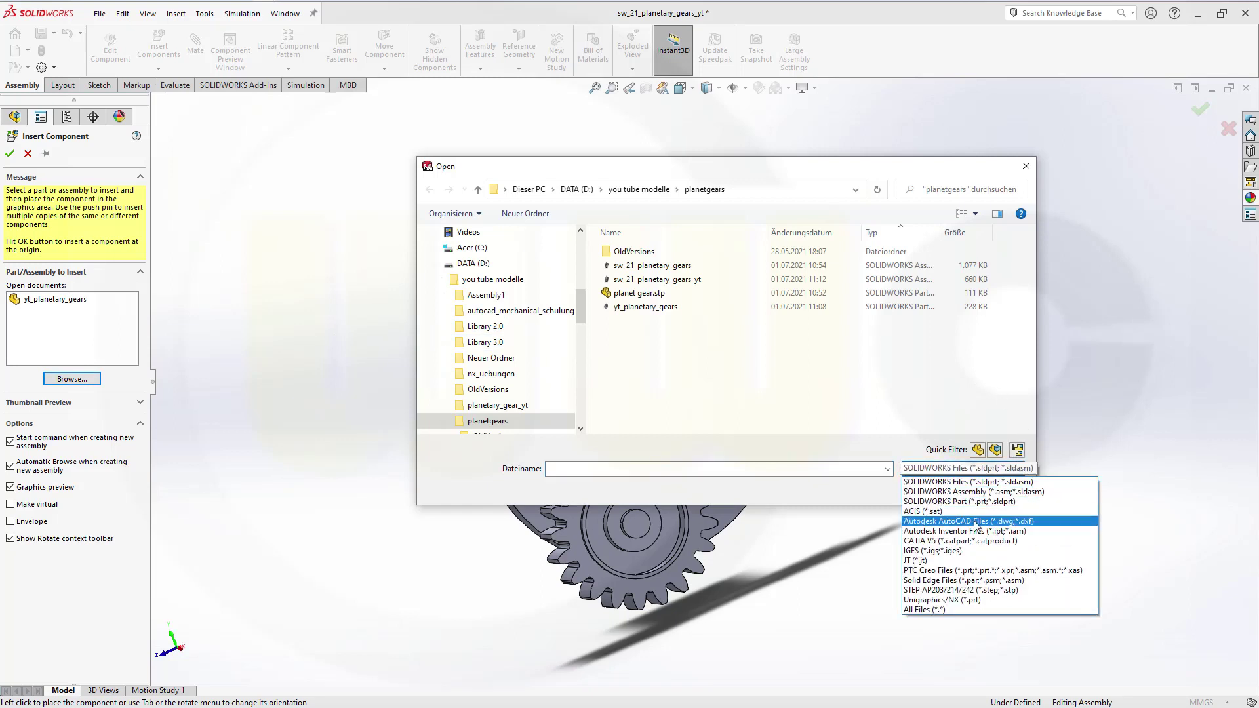
{"action": "left_click", "coordinate": [974, 590]}
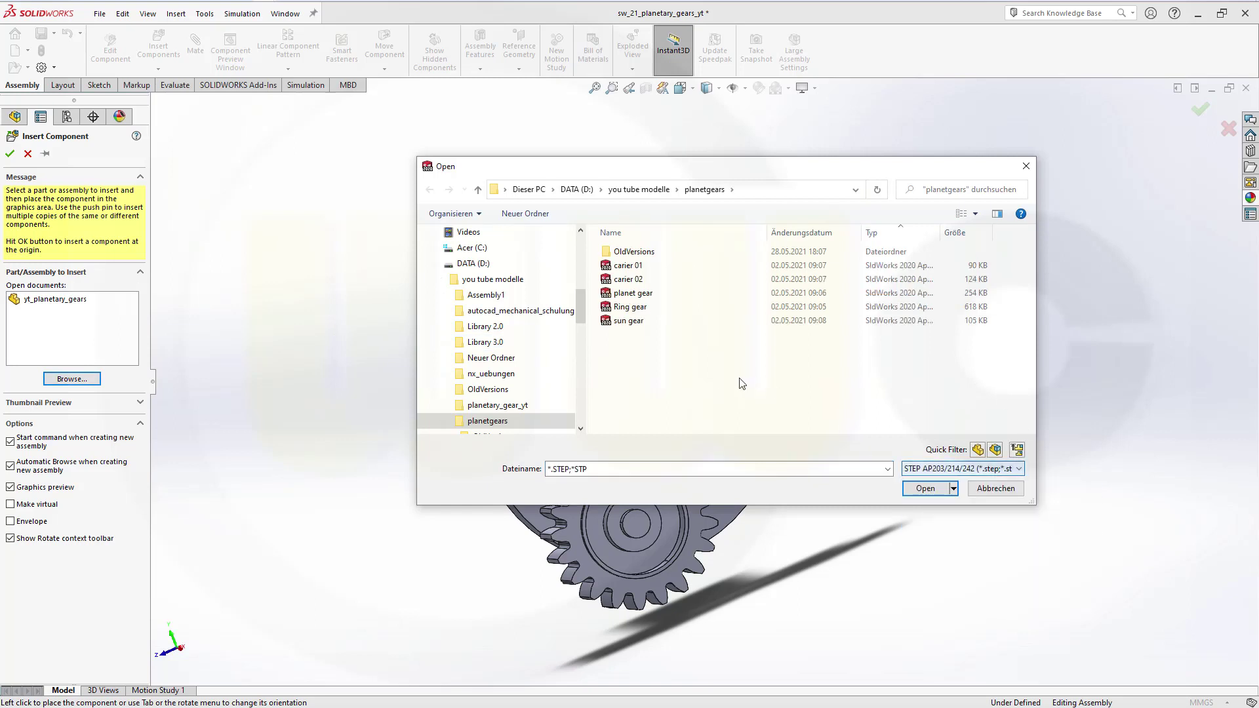
{"action": "left_click", "coordinate": [631, 280]}
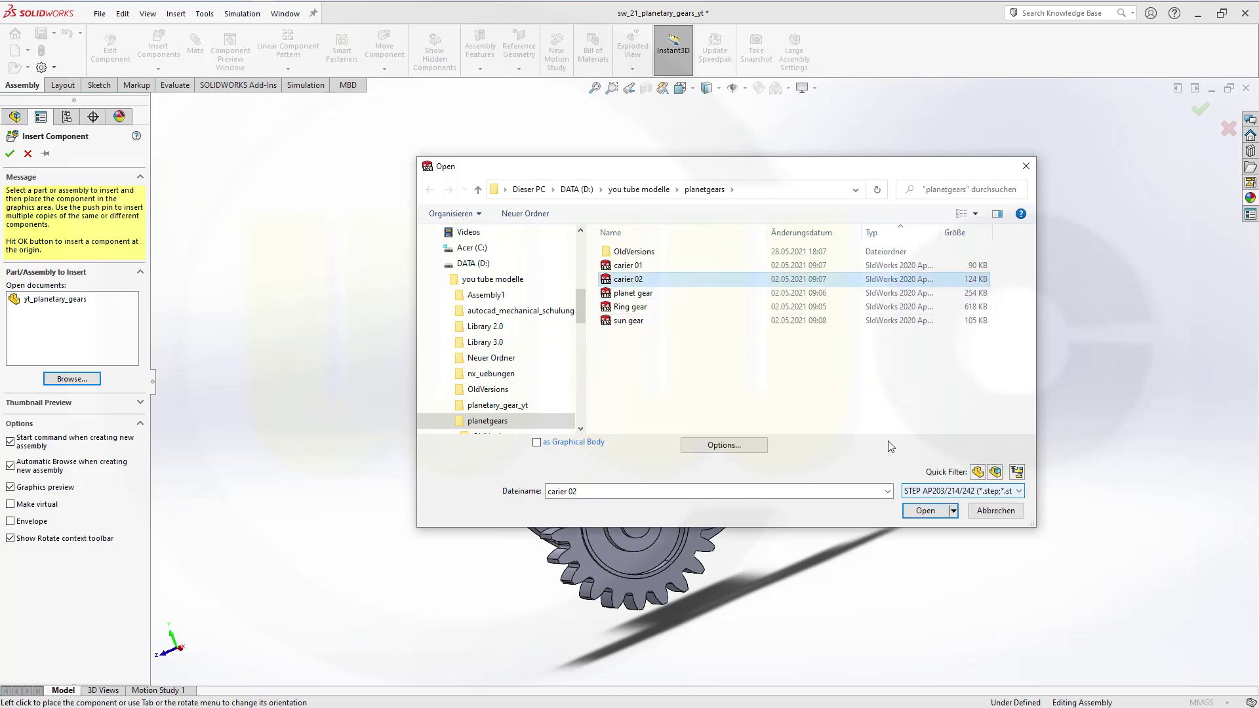
{"action": "left_click", "coordinate": [924, 511]}
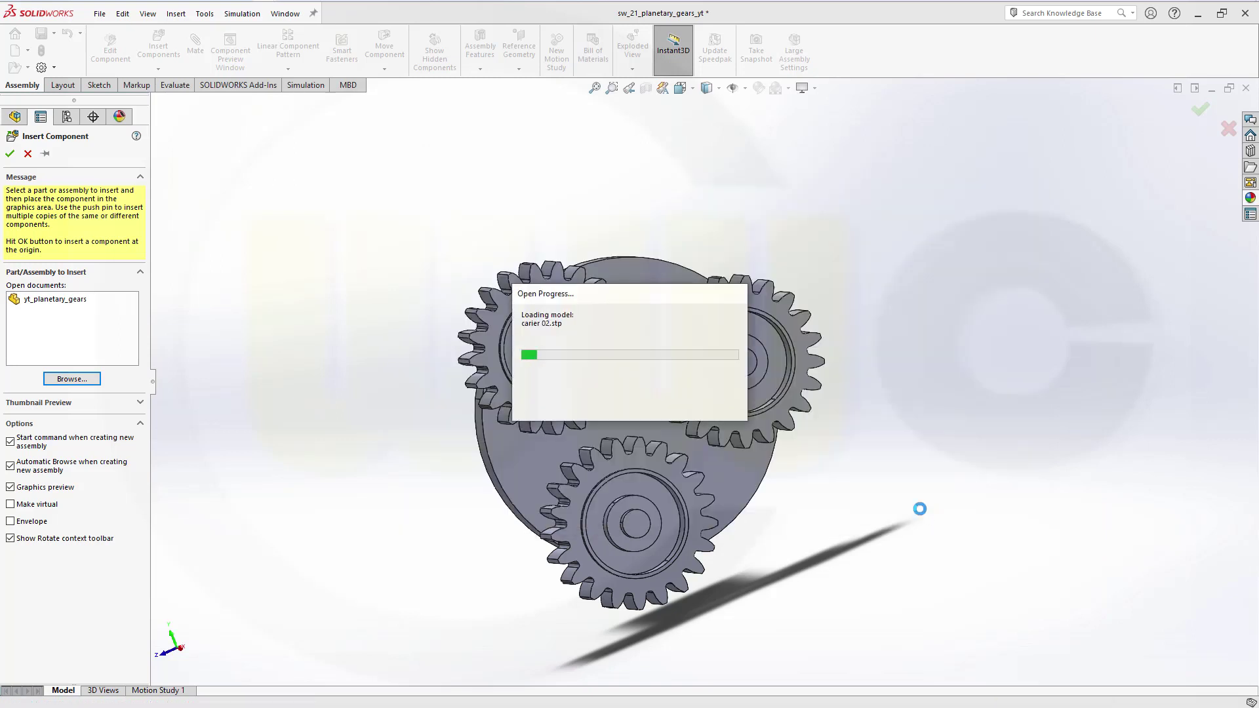
{"action": "left_click", "coordinate": [978, 313]}
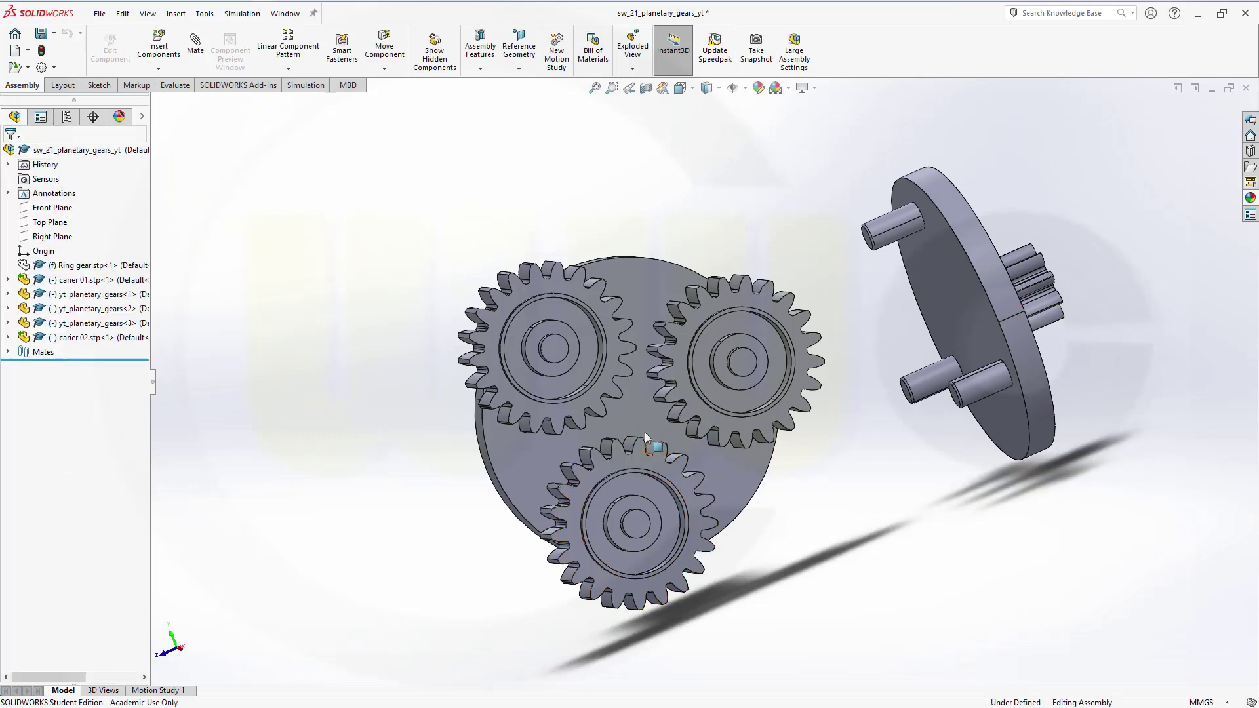
Step: Mate carier 01's face coincident with carier 02's gear face
{"action": "left_click", "coordinate": [648, 411]}
{"action": "middle_click_drag", "start_coordinate": [1128, 430], "coordinate": [974, 326]}
{"action": "left_click", "coordinate": [966, 318], "text": "ctrl"}
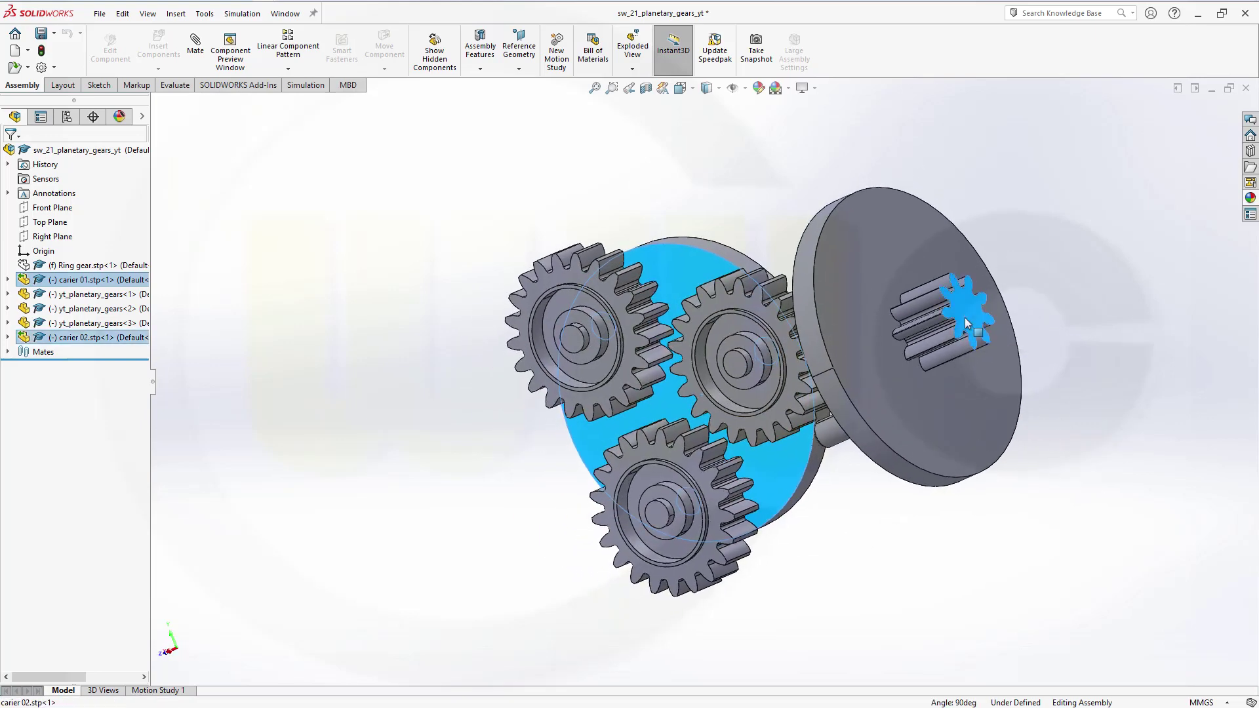
{"action": "left_click", "coordinate": [1005, 305]}
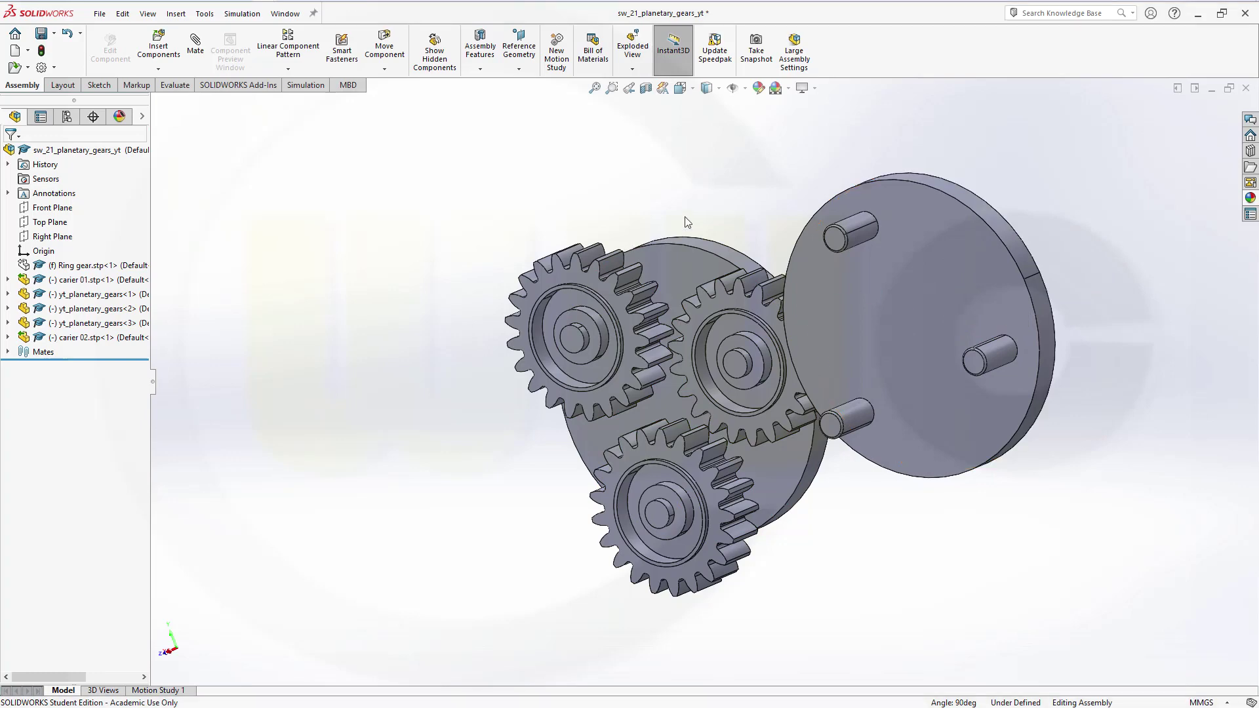
Step: Make carier 02's circular edge concentric with carier 01's edge
{"action": "middle_click_drag", "start_coordinate": [686, 222], "coordinate": [725, 228]}
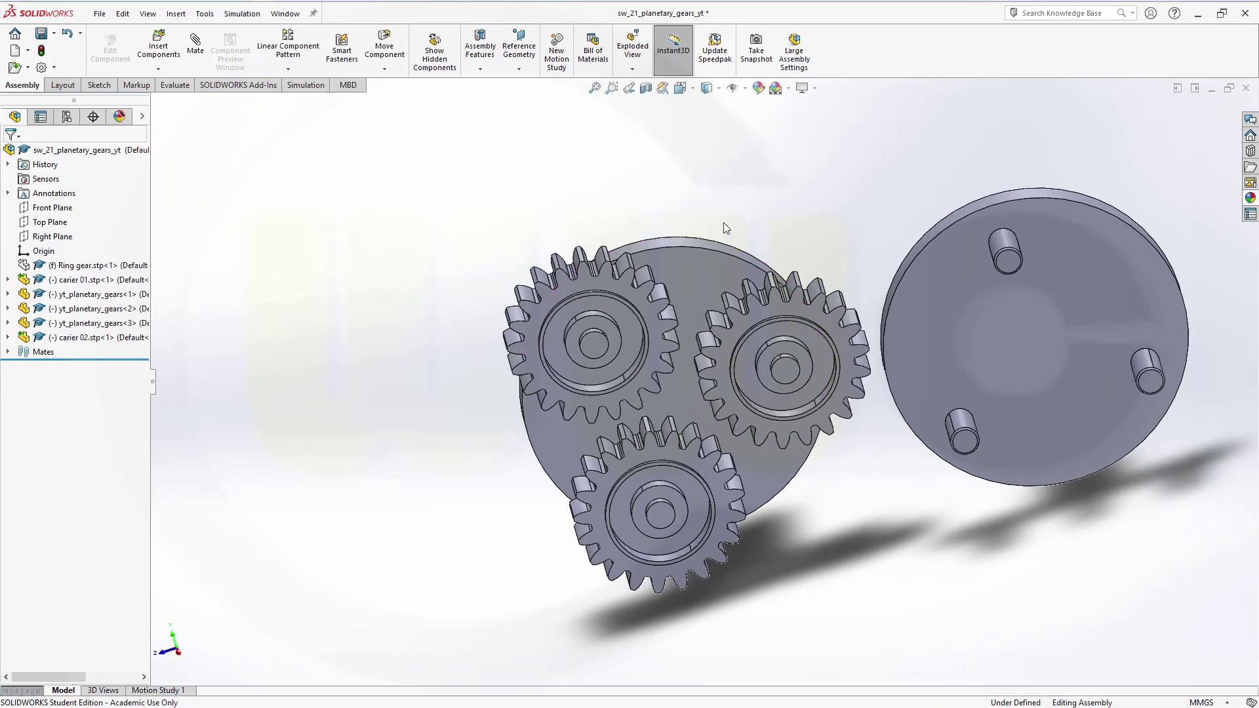
{"action": "left_click", "coordinate": [674, 242]}
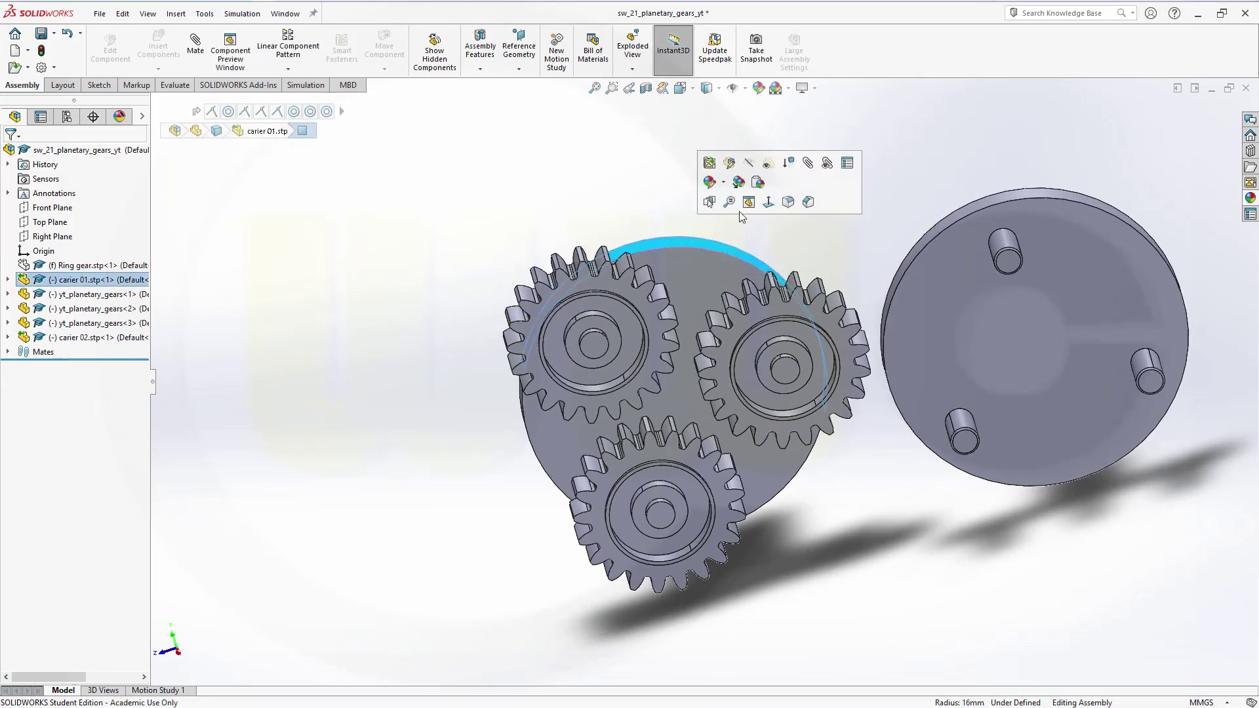
{"action": "left_click", "coordinate": [1010, 197], "text": "ctrl"}
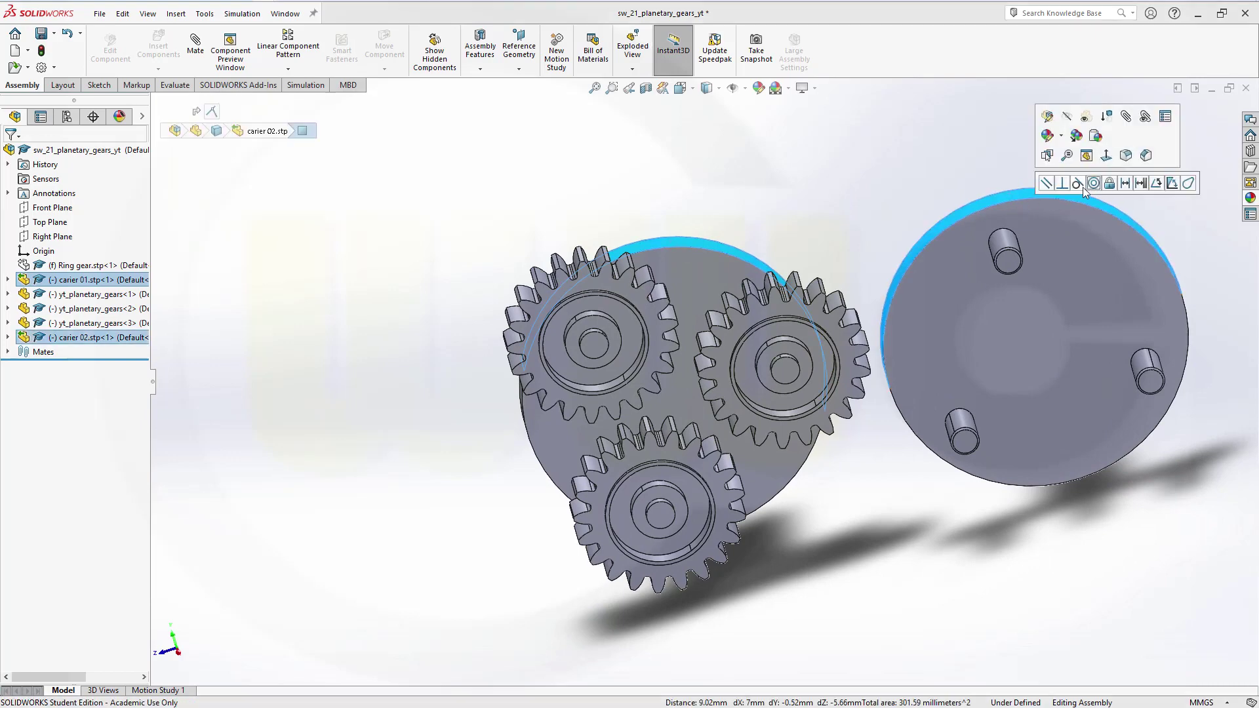
{"action": "left_click", "coordinate": [1093, 184]}
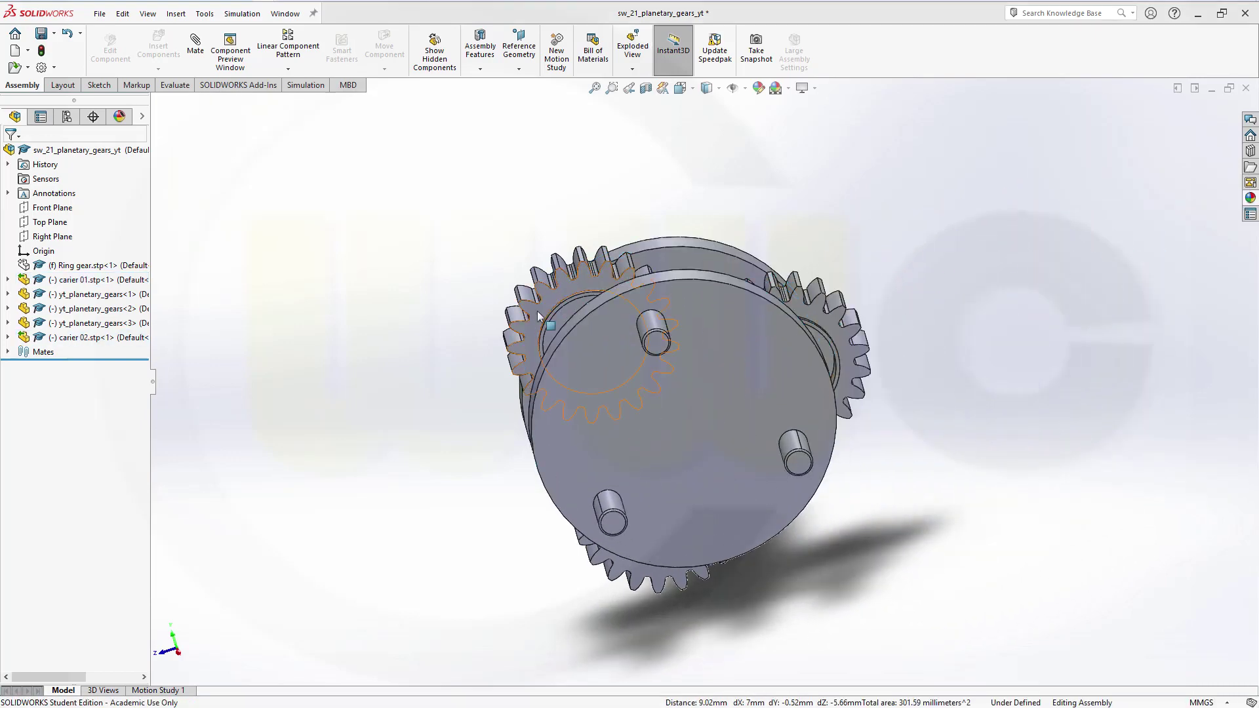
{"action": "middle_click_drag", "start_coordinate": [470, 353], "coordinate": [286, 483]}
{"action": "scroll", "coordinate": [288, 486], "scroll_direction": "up", "scroll_amount": 3}
{"action": "scroll", "coordinate": [354, 494], "scroll_direction": "down", "scroll_amount": 2}
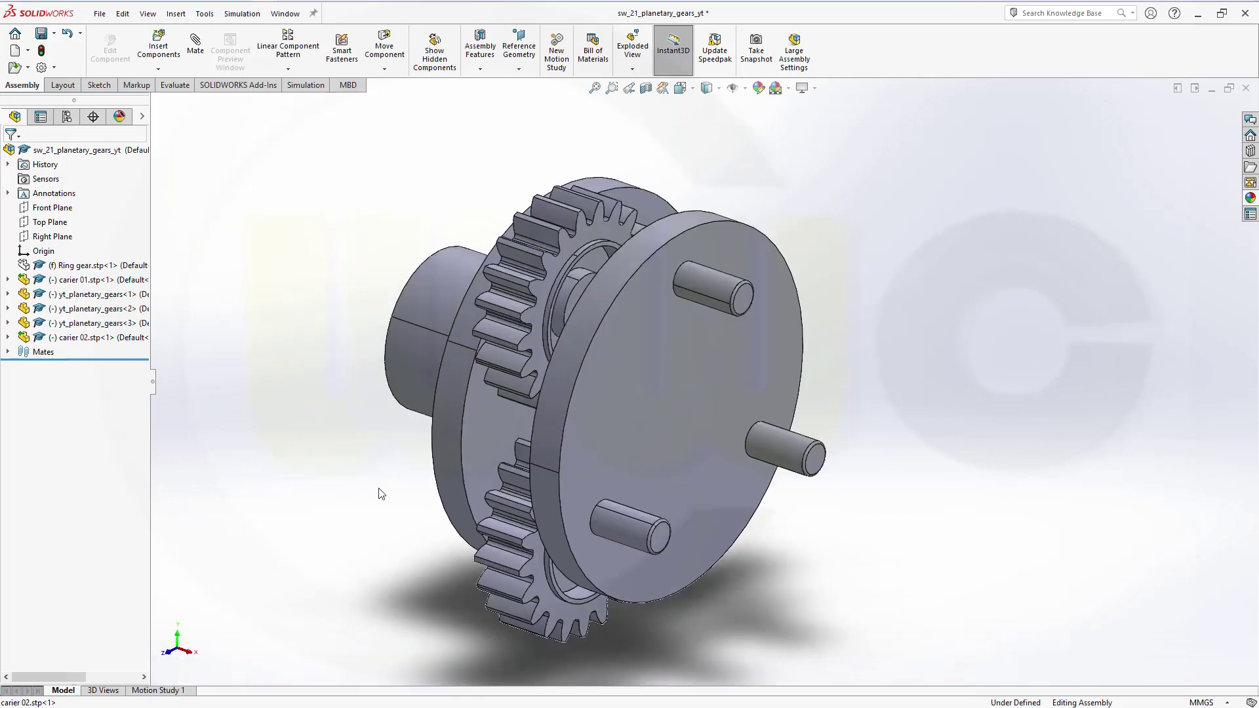
Step: Start a Gear mechanical mate between a planet gear's face and carier 02's rim
{"action": "left_click", "coordinate": [195, 45]}
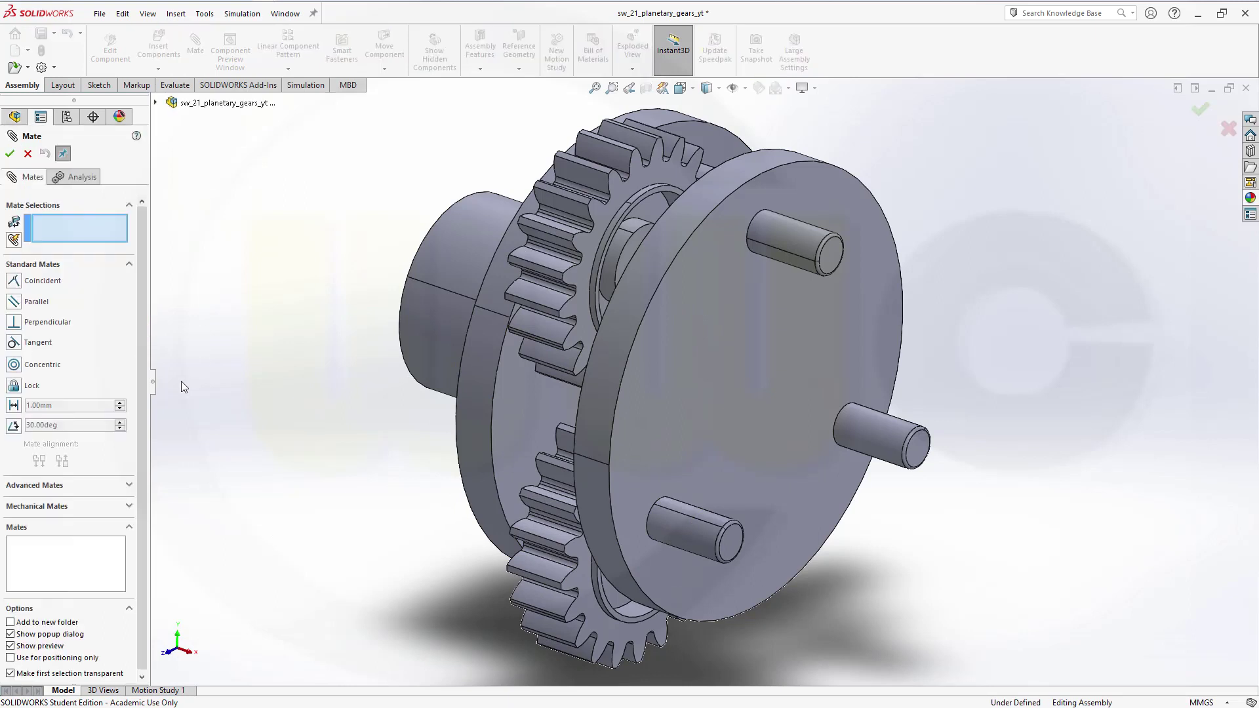
{"action": "left_click", "coordinate": [129, 506]}
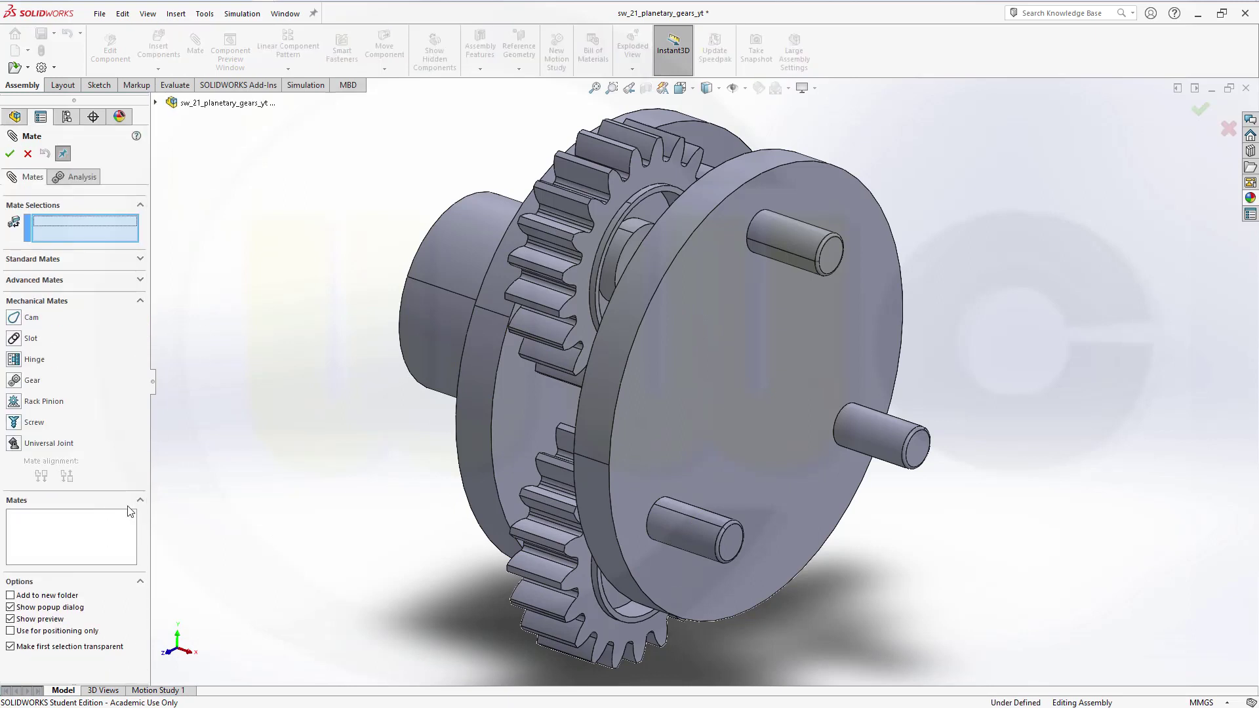
{"action": "left_click", "coordinate": [13, 381]}
{"action": "middle_click_drag", "start_coordinate": [248, 431], "coordinate": [276, 405]}
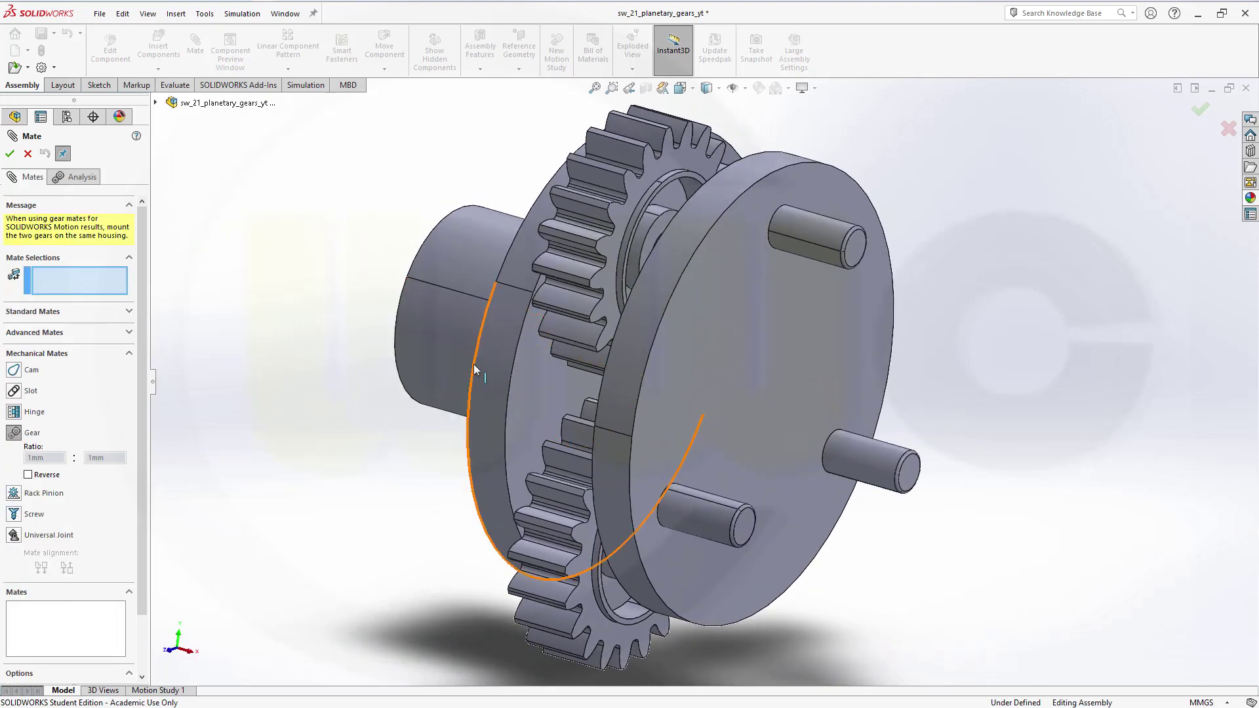
{"action": "left_click", "coordinate": [695, 188]}
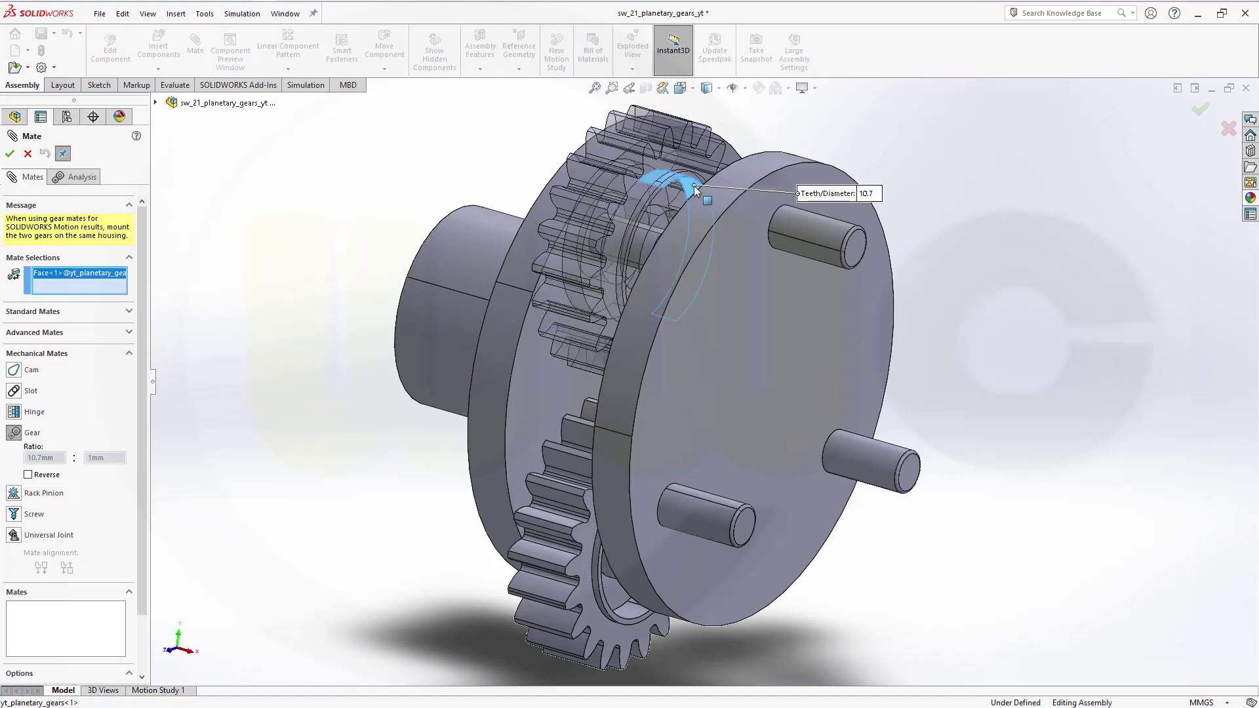
{"action": "left_click", "coordinate": [681, 234]}
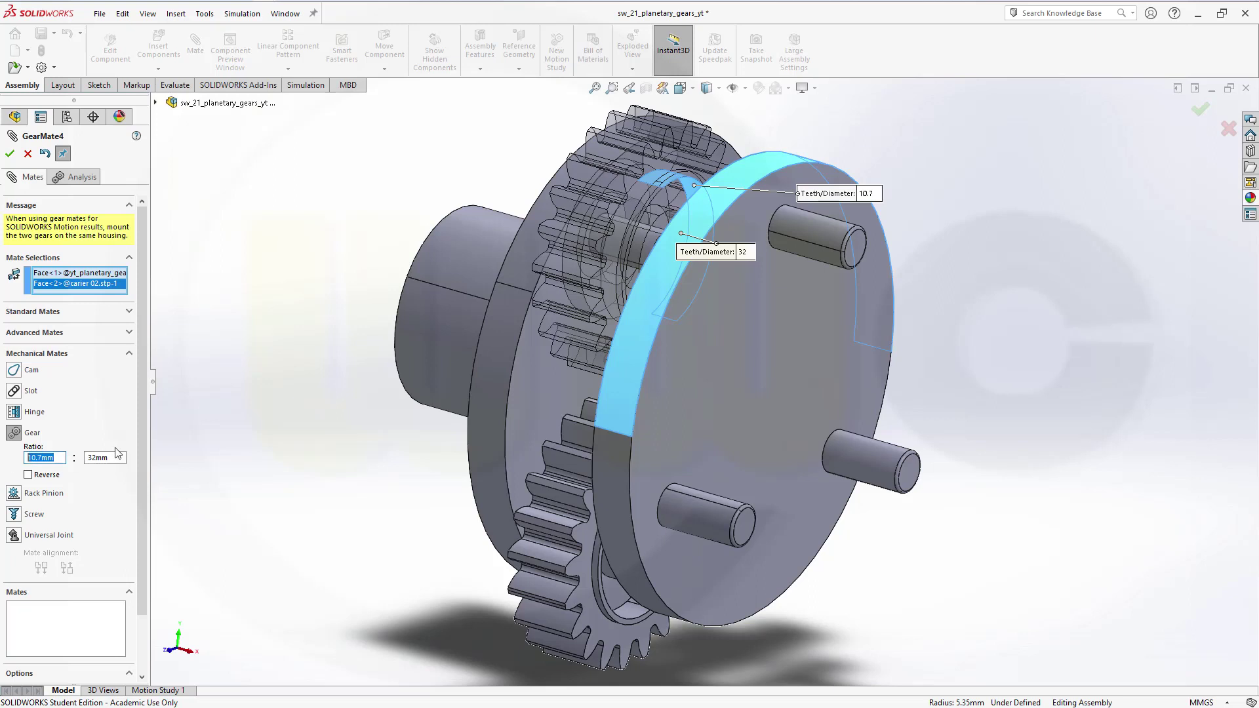
Step: Set the gear ratio to 2 : 1, apply GearMate4 and check the carrier turns
{"action": "type", "text": "2"}
{"action": "left_click", "coordinate": [117, 457]}
{"action": "type", "text": "1"}
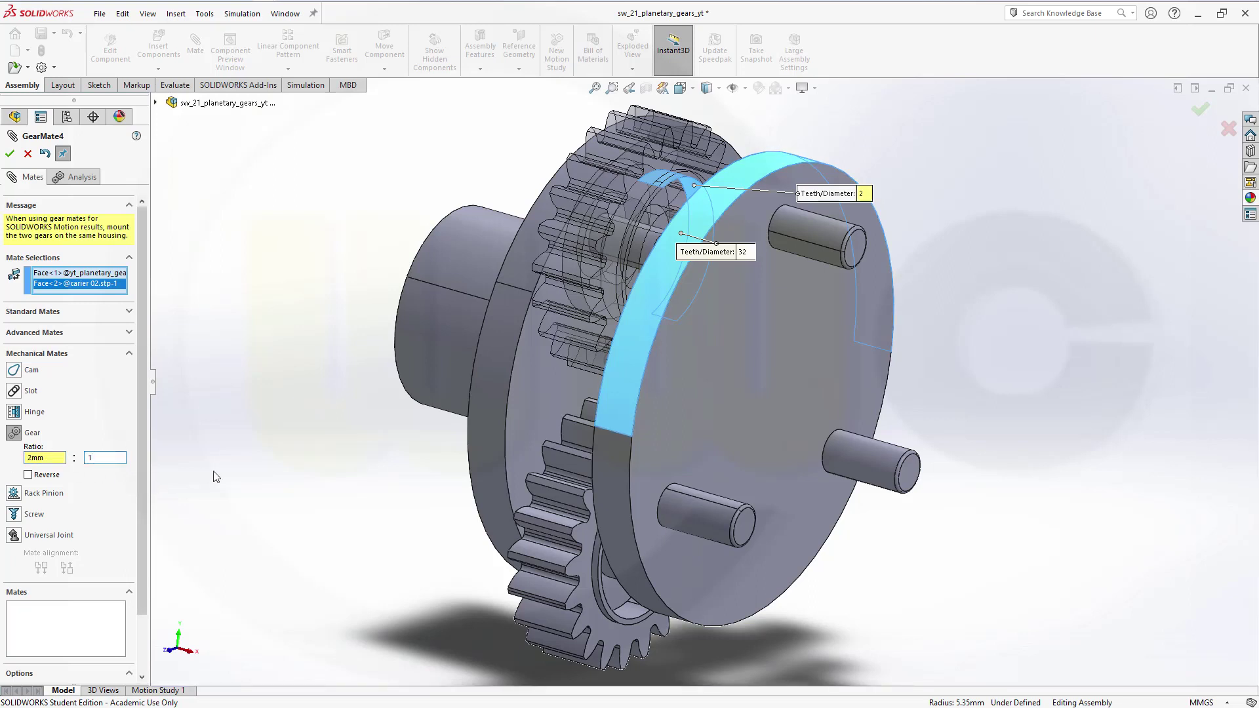
{"action": "left_click", "coordinate": [10, 155]}
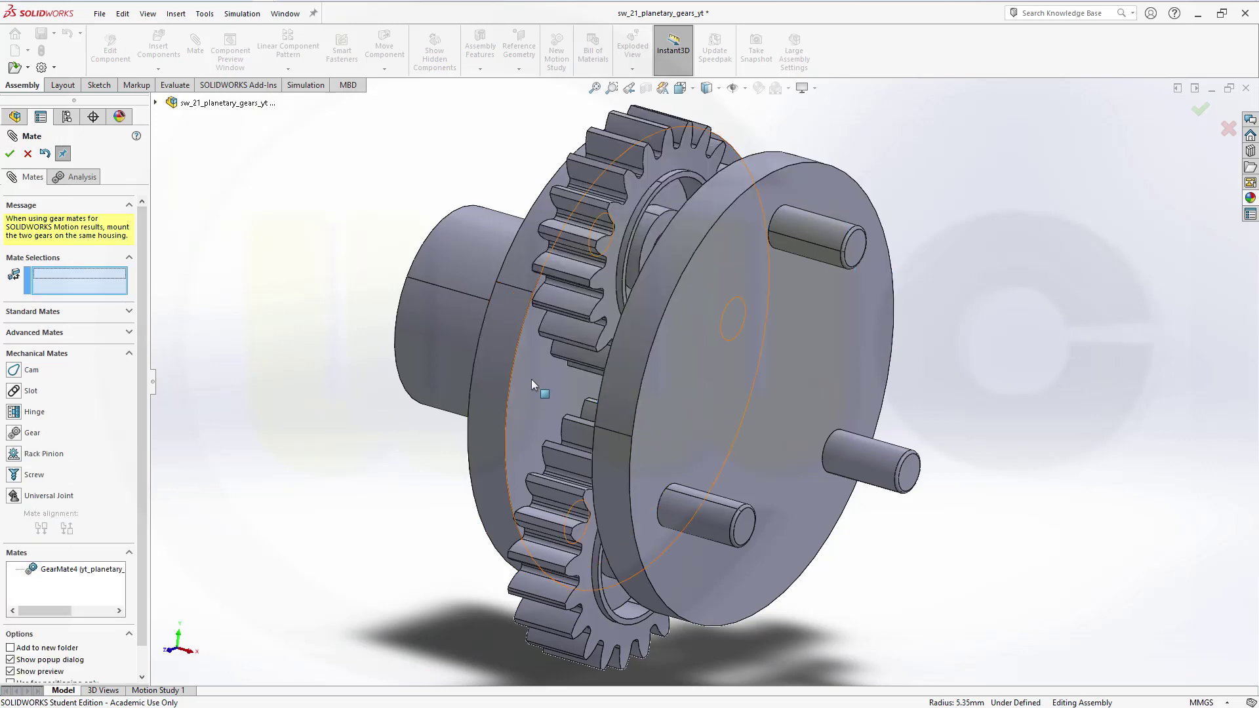
{"action": "left_click_drag", "start_coordinate": [532, 379], "coordinate": [521, 450]}
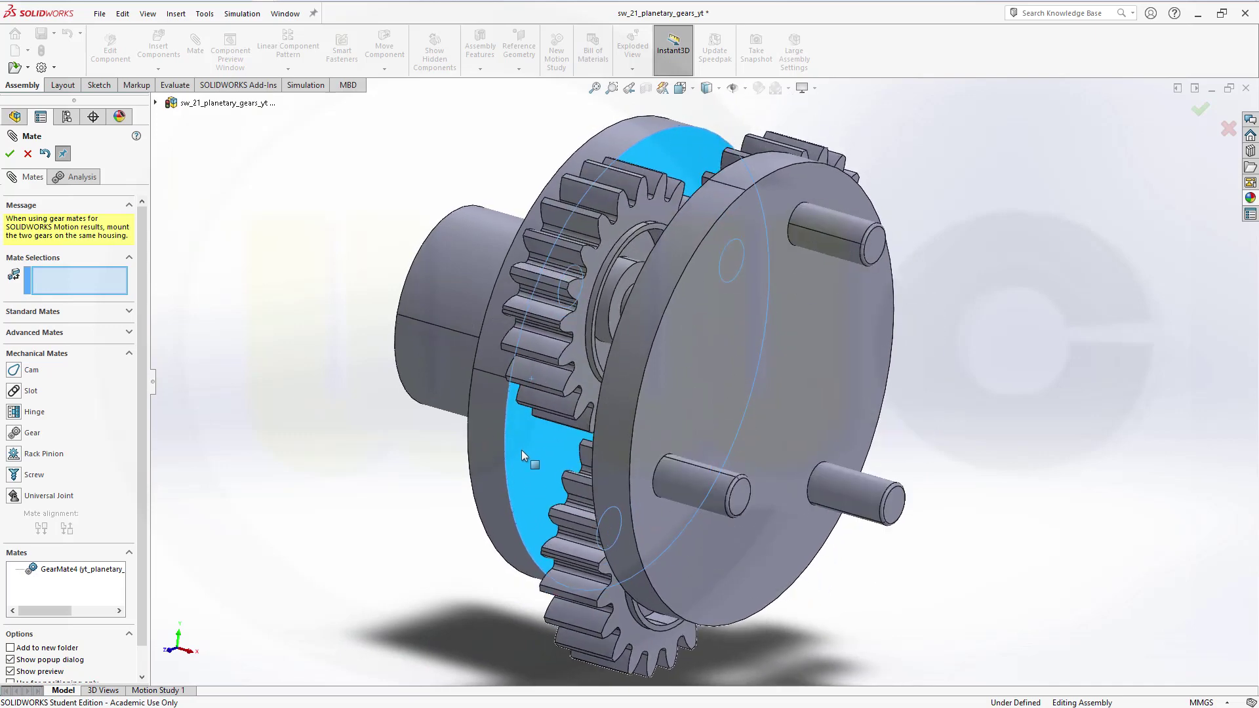
{"action": "left_click", "coordinate": [11, 156]}
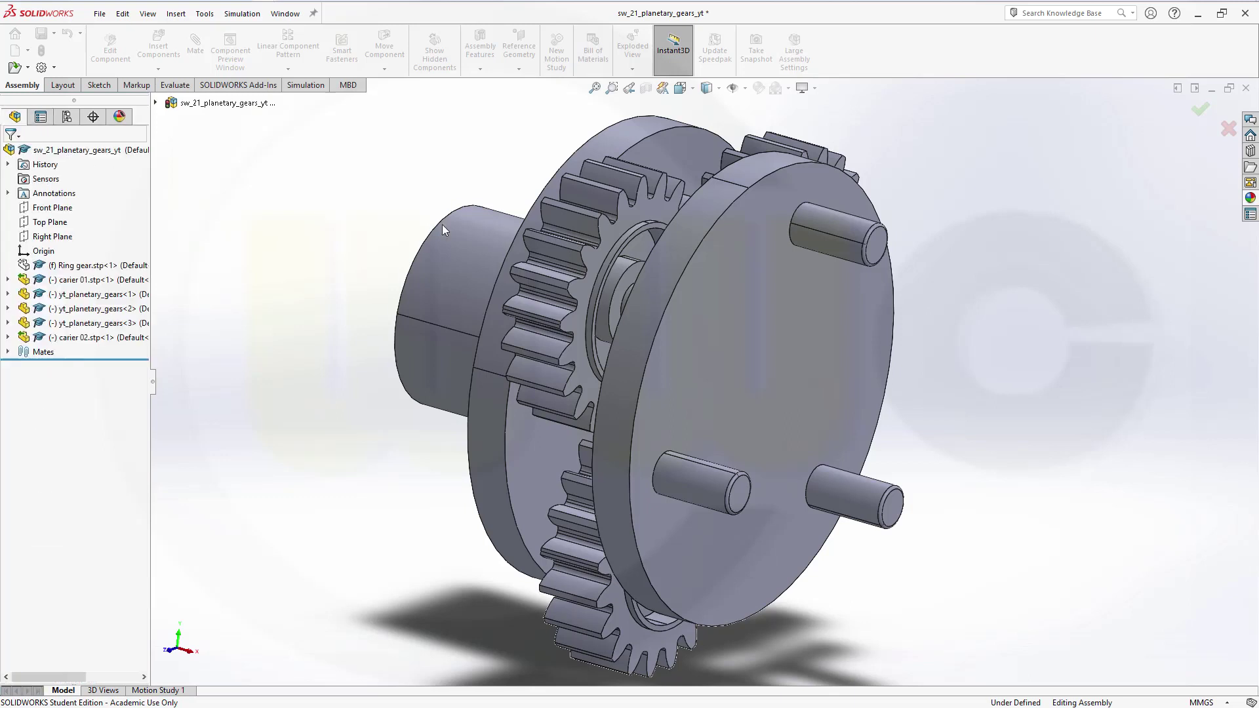
Step: Tile the assembly and yt_planetary_gears part windows vertically side by side
{"action": "left_click", "coordinate": [285, 14]}
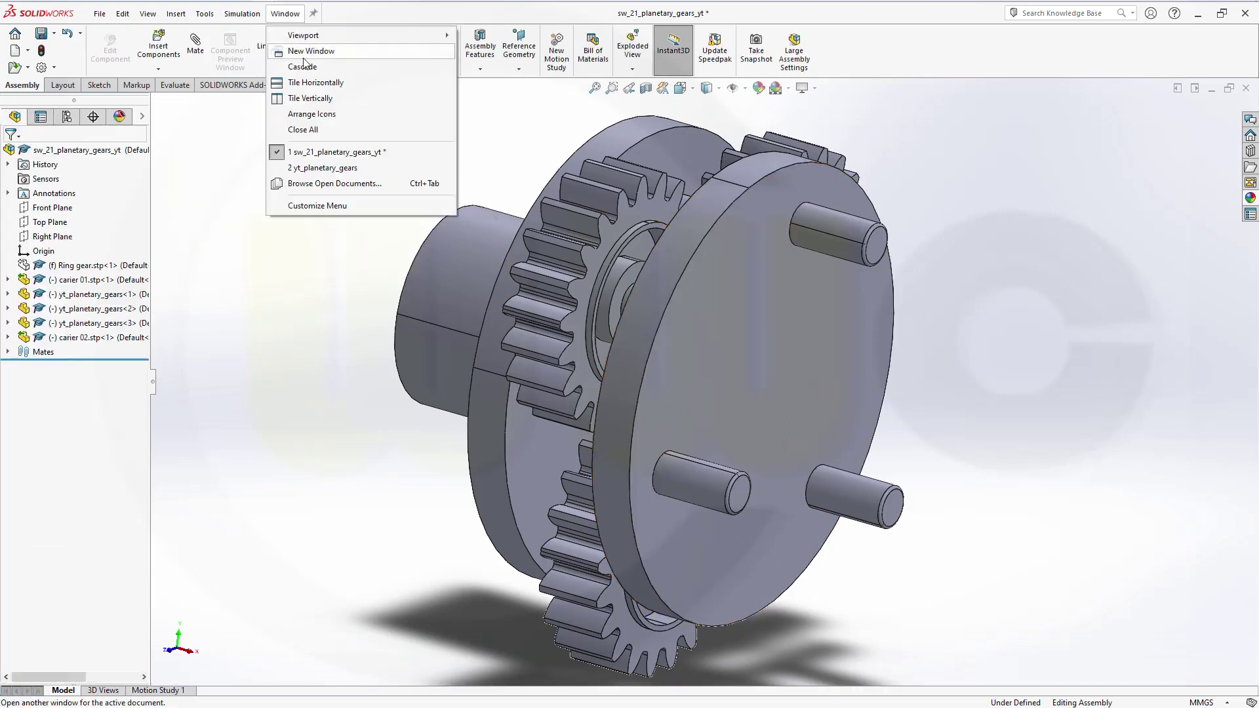
{"action": "left_click", "coordinate": [314, 100]}
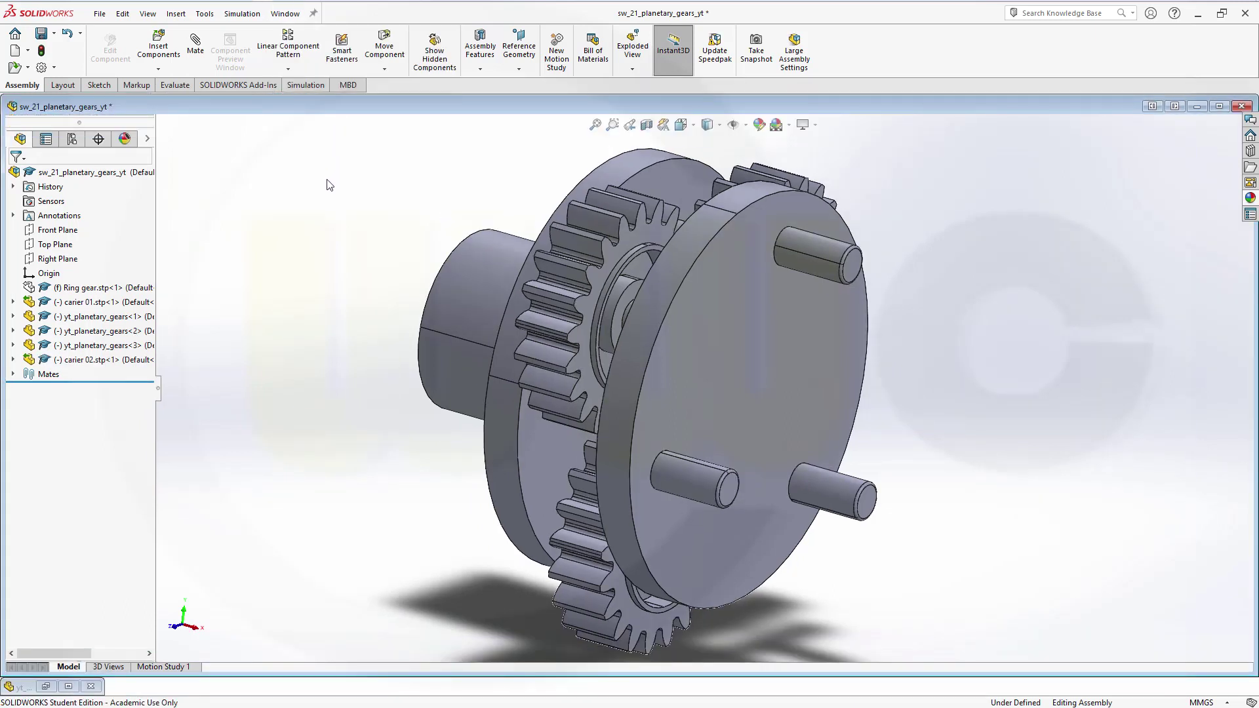
{"action": "left_click", "coordinate": [293, 18]}
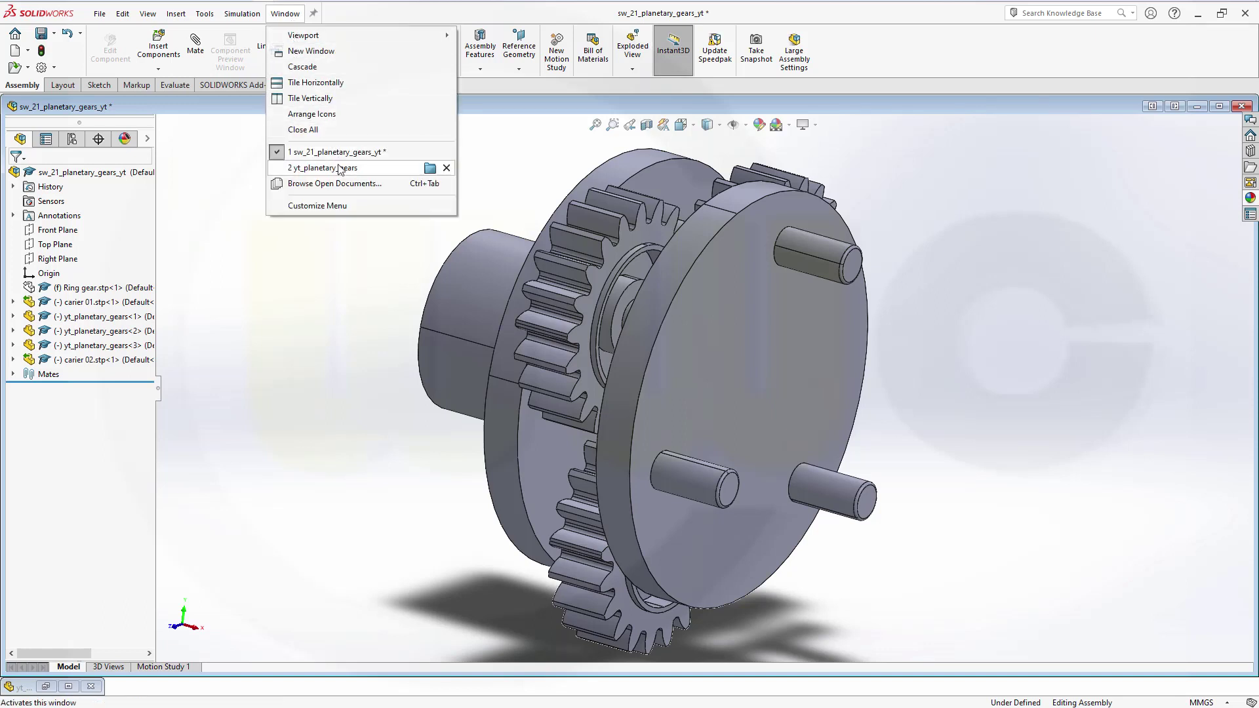
{"action": "mouse_move", "coordinate": [340, 169]}
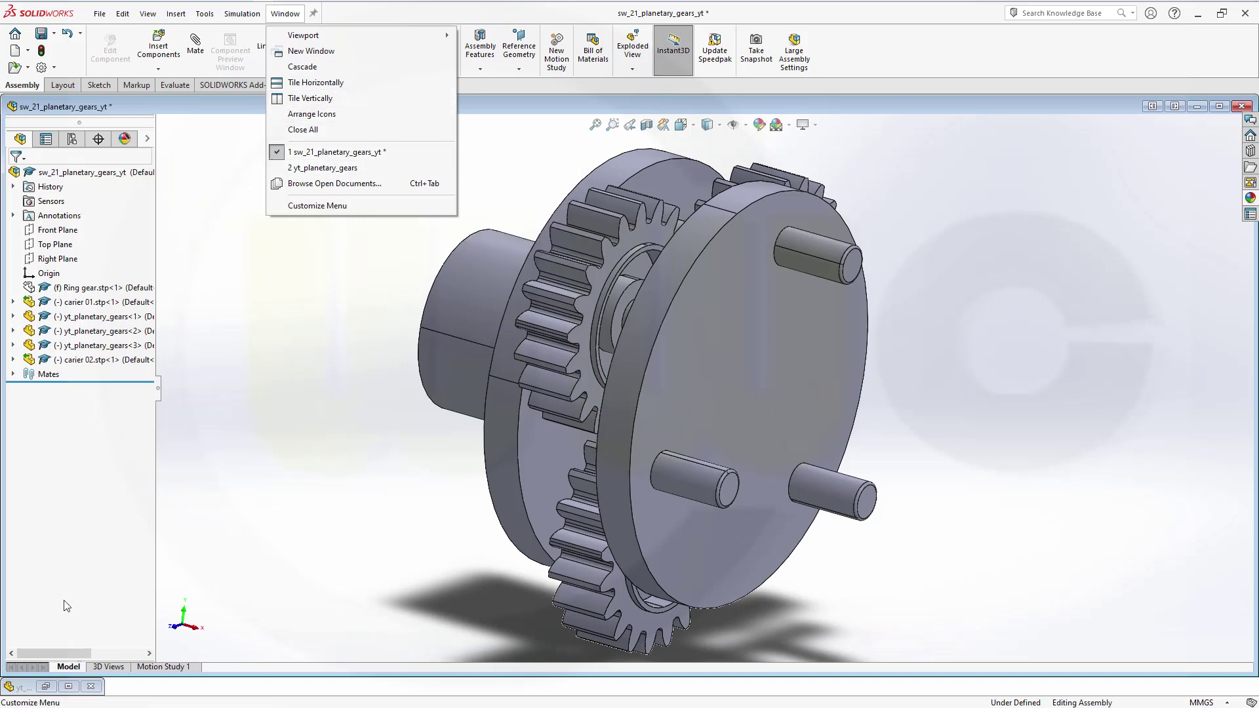
{"action": "left_click", "coordinate": [45, 686]}
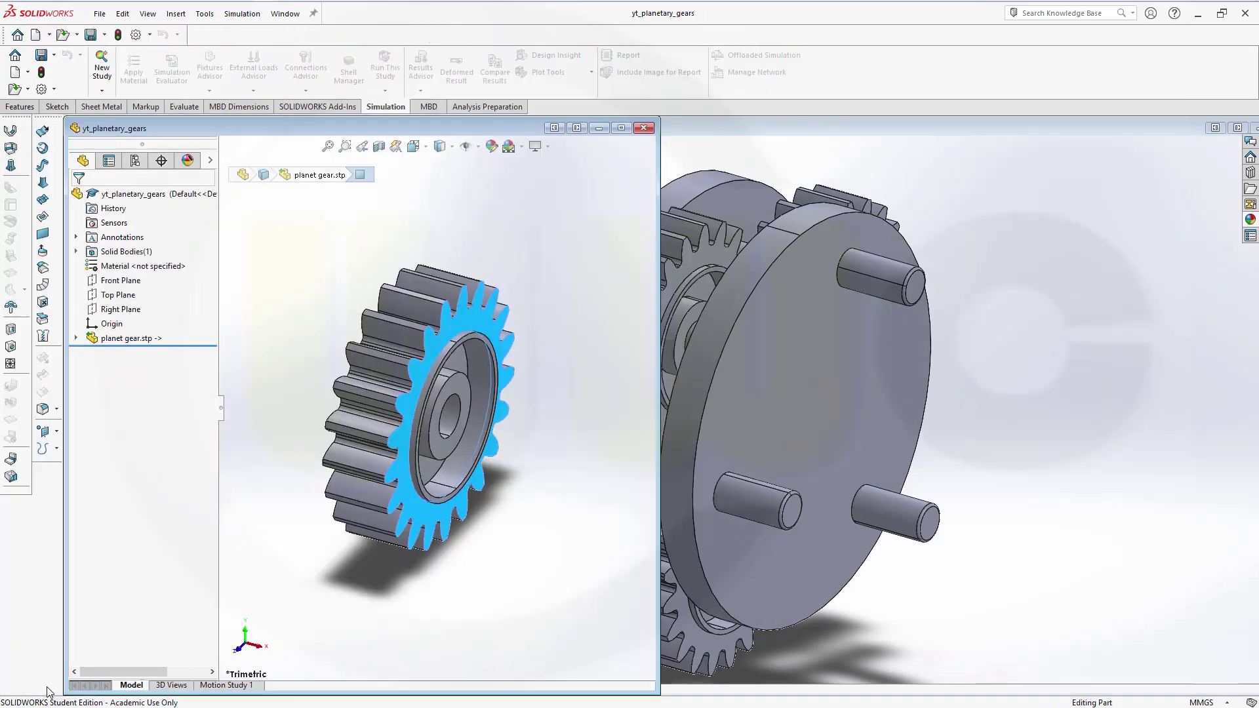
{"action": "left_click", "coordinate": [1101, 230]}
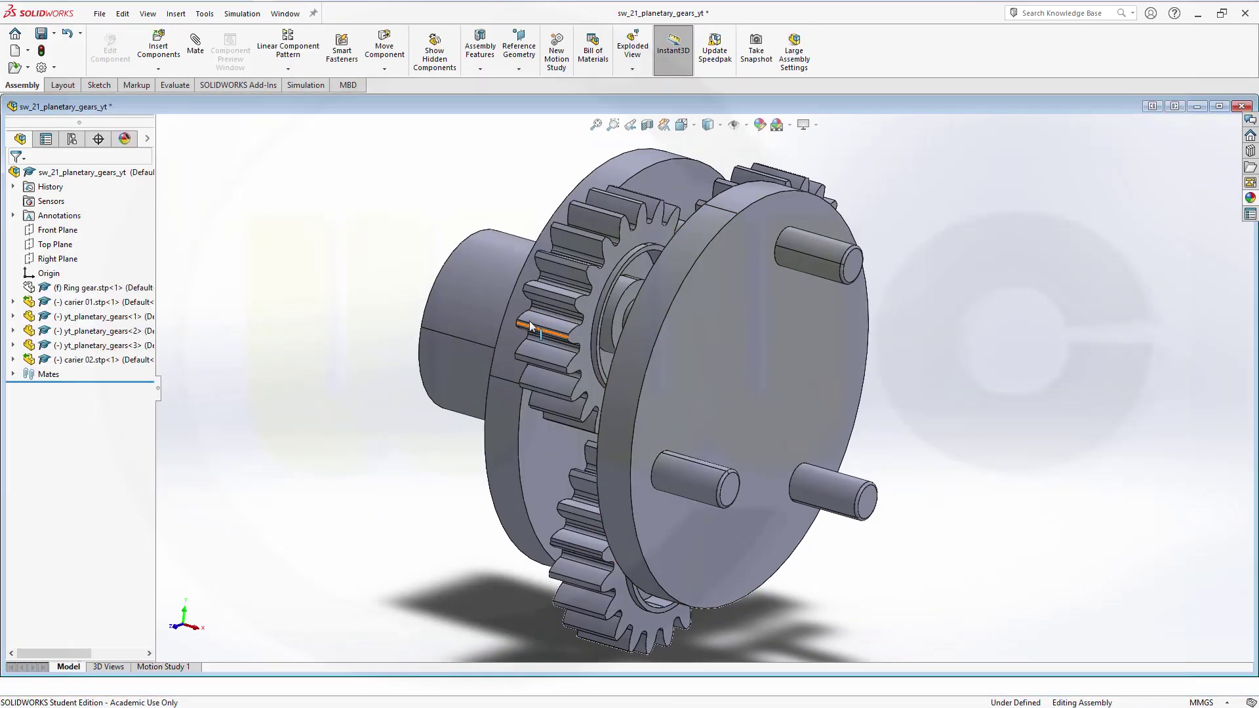
{"action": "left_click", "coordinate": [295, 19]}
{"action": "left_click", "coordinate": [312, 100]}
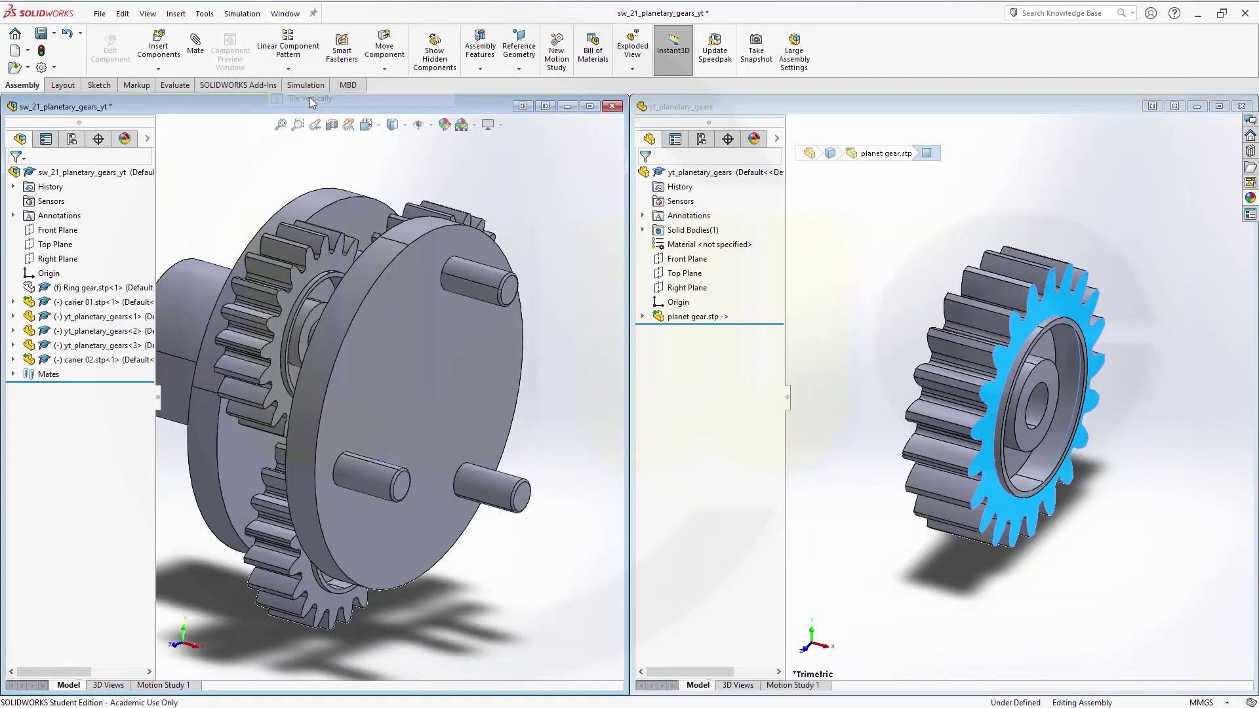
{"action": "left_click", "coordinate": [936, 234]}
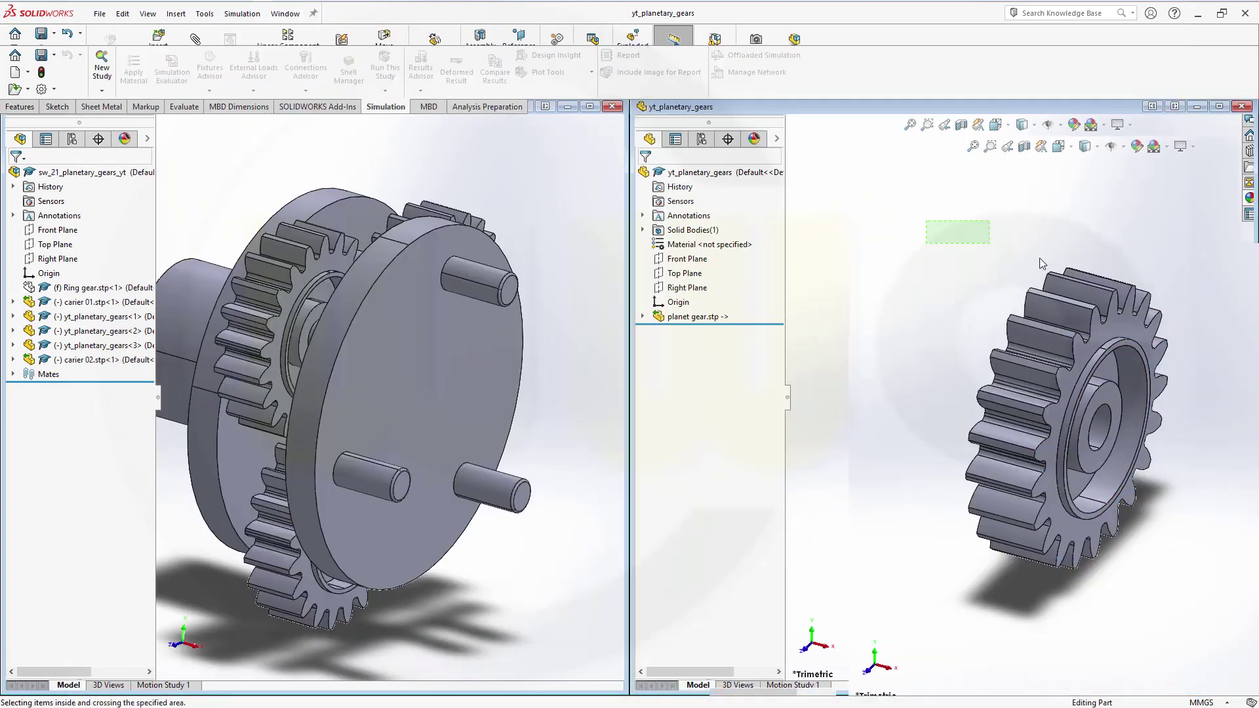
Step: Drag three more planet gear instances into the assembly, then close the part window
{"action": "left_click_drag", "start_coordinate": [1099, 343], "coordinate": [617, 243]}
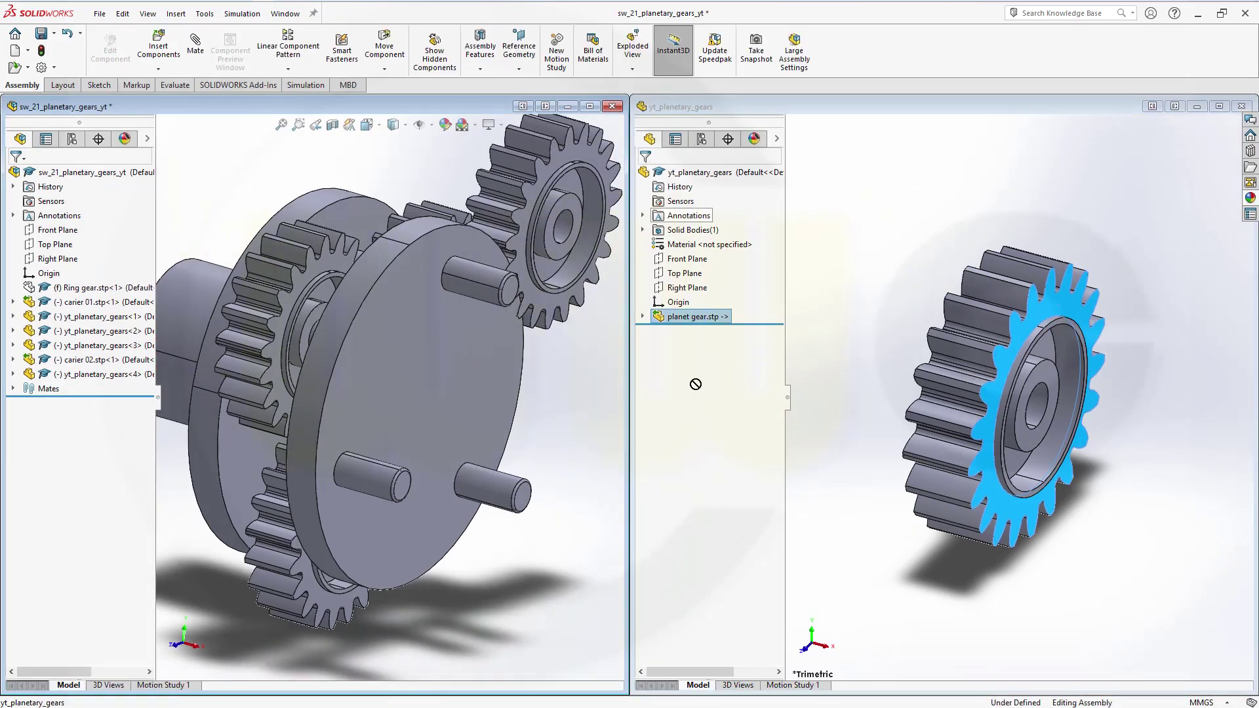
{"action": "left_click_drag", "start_coordinate": [696, 384], "coordinate": [583, 414]}
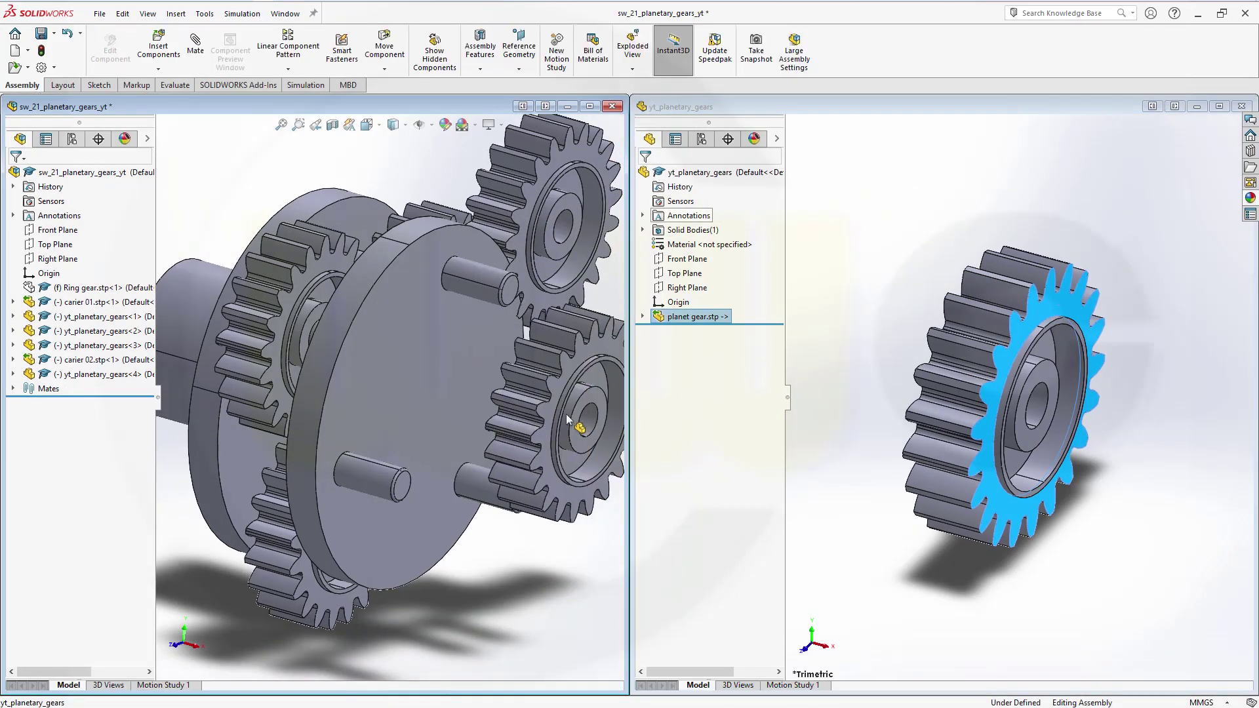
{"action": "left_click_drag", "start_coordinate": [1046, 307], "coordinate": [551, 564]}
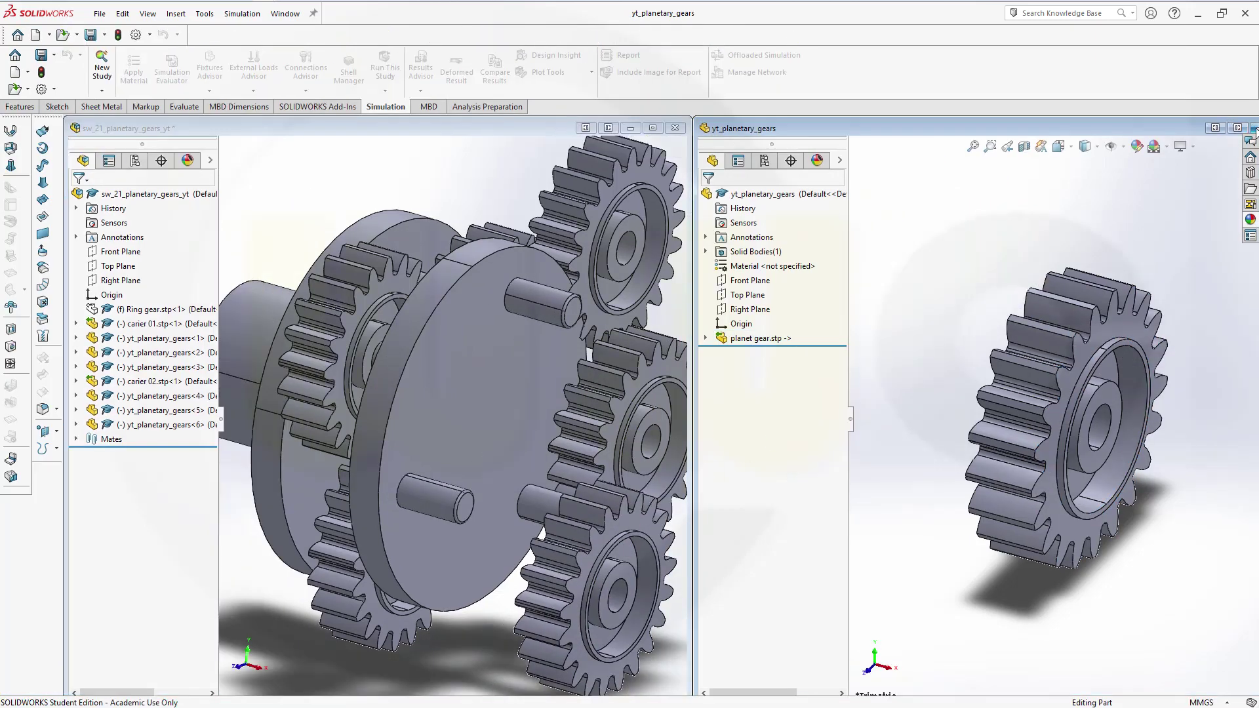
{"action": "left_click", "coordinate": [1230, 111]}
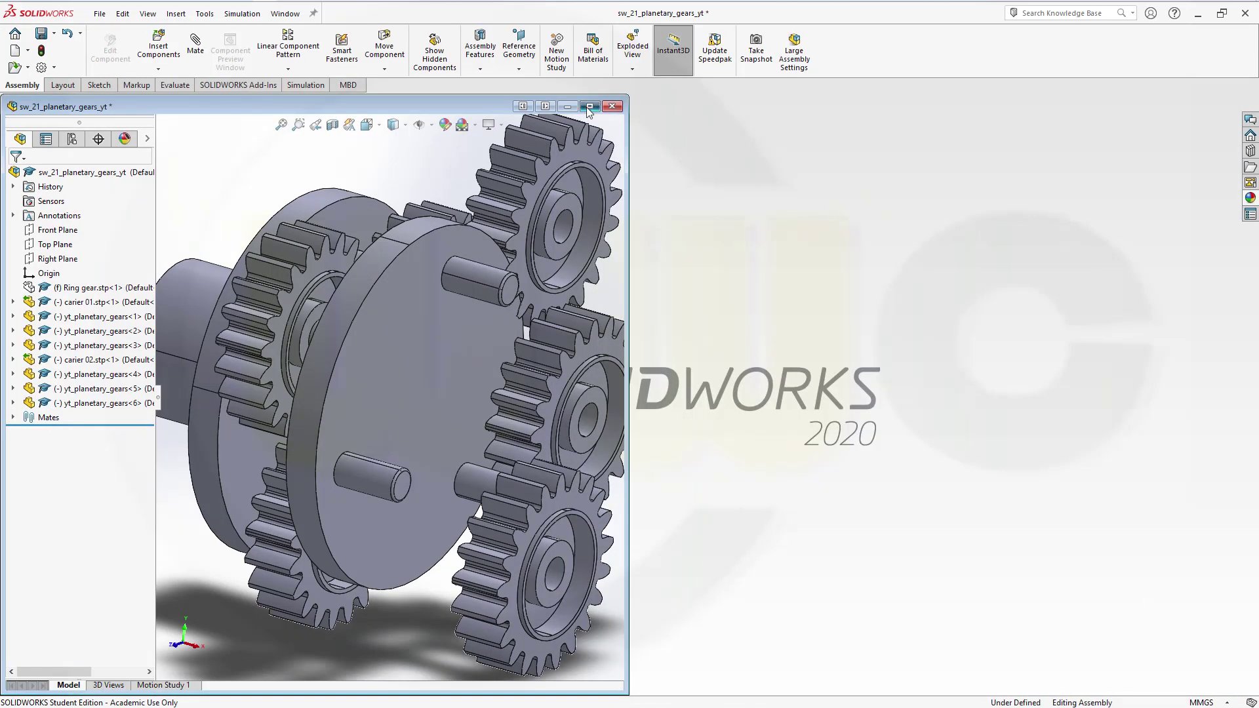
Step: Maximize the assembly window and orbit around carier 02 while trying face selections
{"action": "left_click", "coordinate": [588, 106]}
{"action": "middle_click_drag", "start_coordinate": [1064, 298], "coordinate": [1029, 240]}
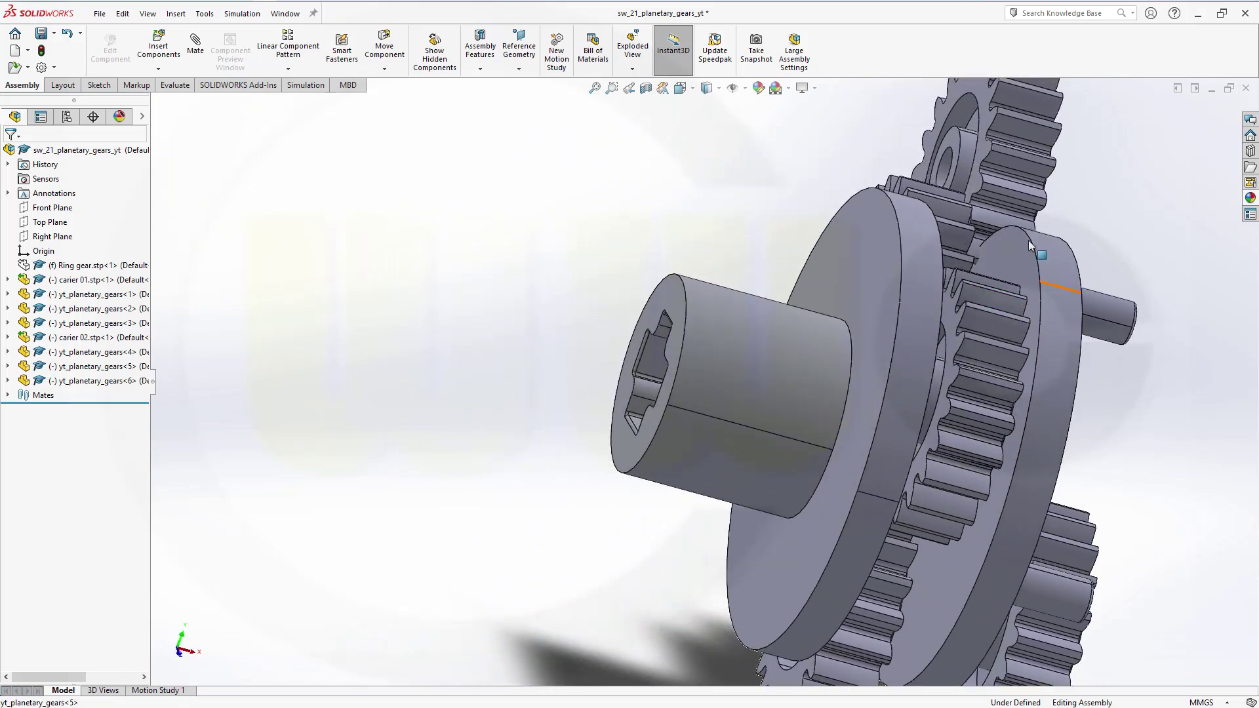
{"action": "left_click", "coordinate": [953, 140]}
{"action": "middle_click_drag", "start_coordinate": [1161, 273], "coordinate": [1051, 347]}
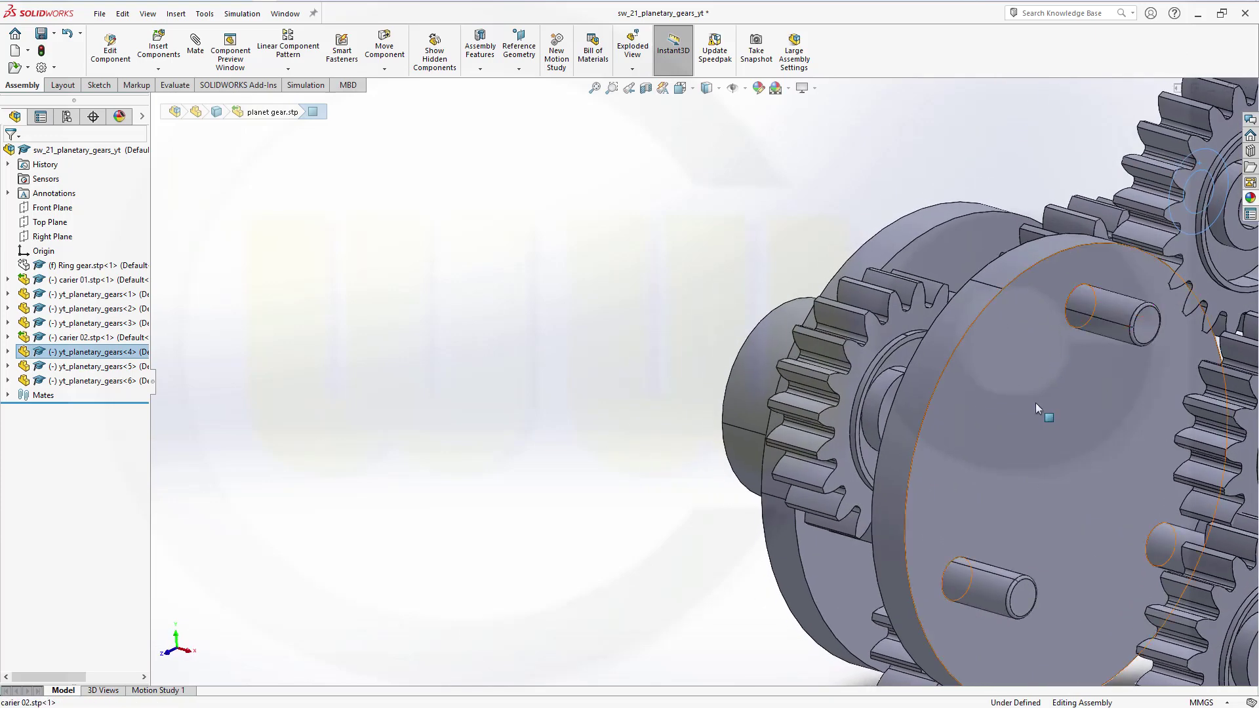
{"action": "left_click", "coordinate": [1037, 402], "text": "ctrl"}
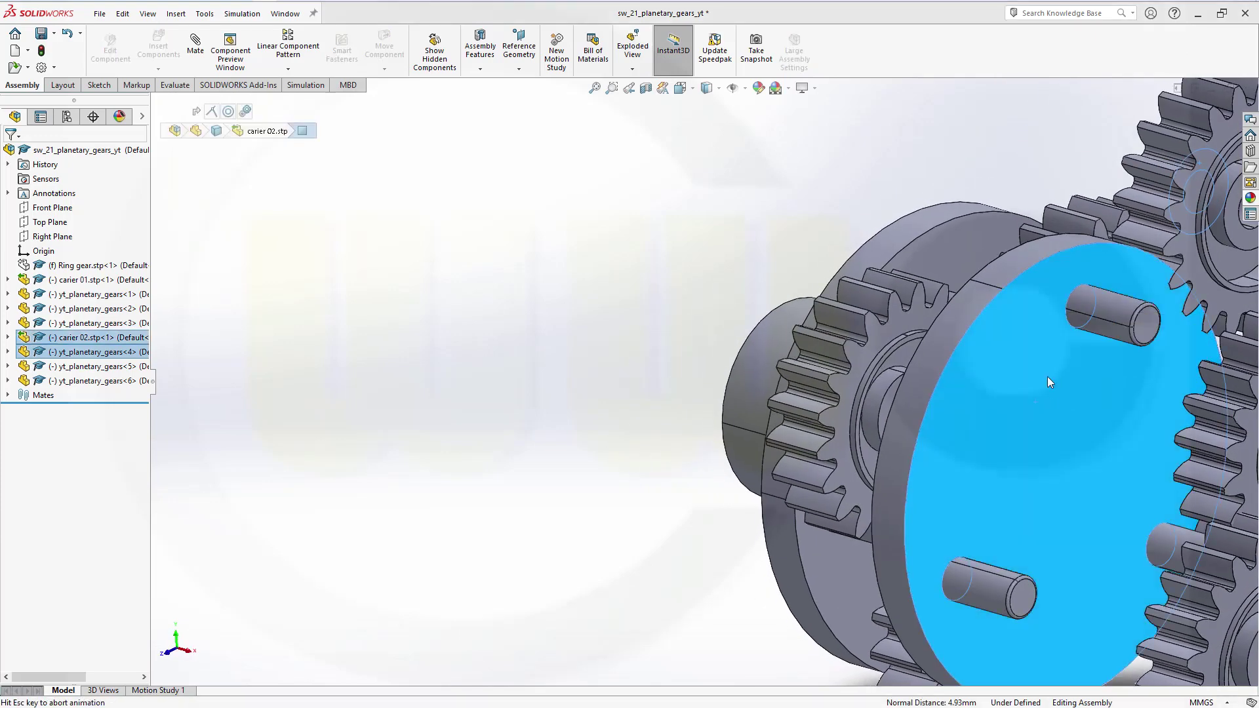
{"action": "left_click", "coordinate": [767, 253]}
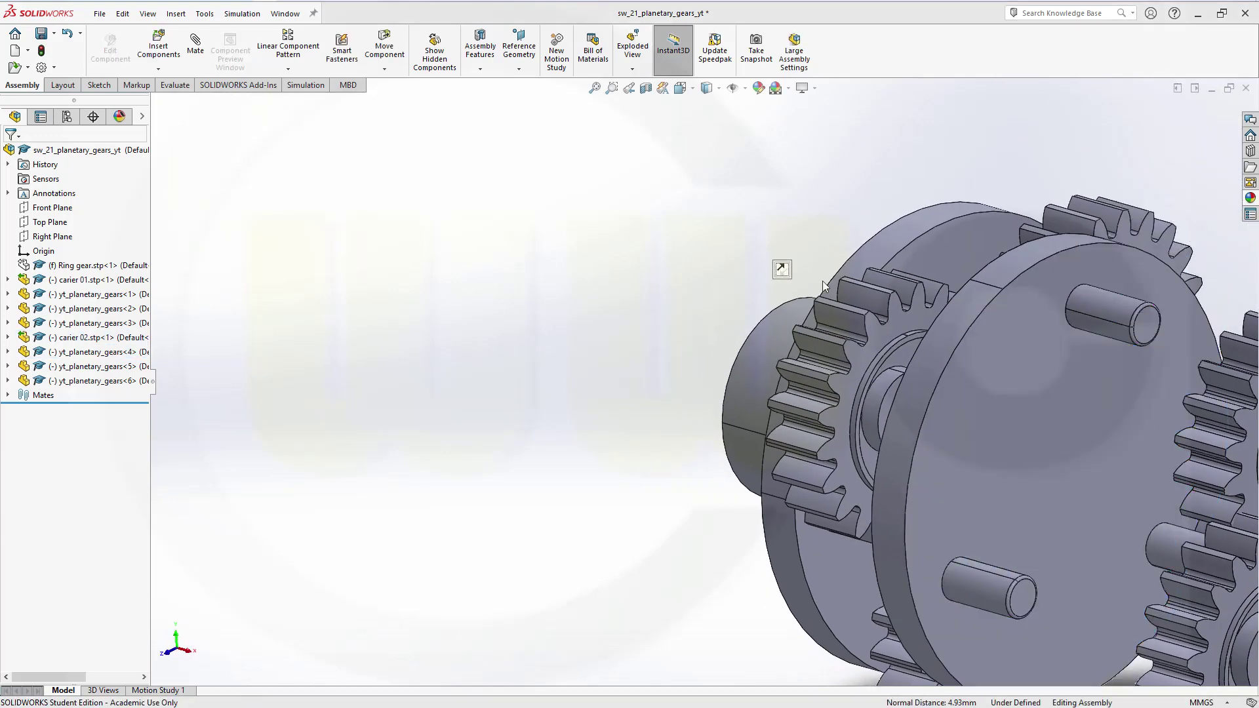
{"action": "left_click", "coordinate": [1022, 448]}
{"action": "middle_click_drag", "start_coordinate": [675, 348], "coordinate": [875, 394]}
{"action": "scroll", "coordinate": [1089, 128], "scroll_direction": "down", "scroll_amount": 2}
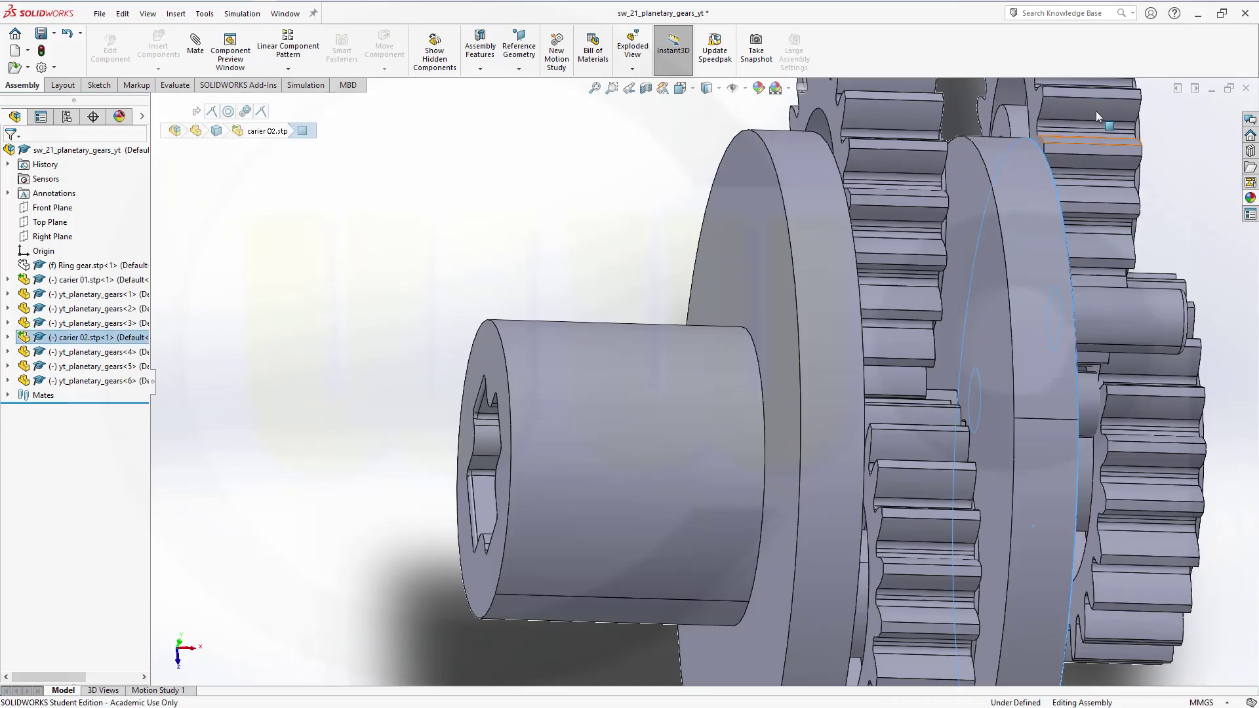
Step: Make carier 02's end face coincident with the sixth planet gear
{"action": "left_click", "coordinate": [1001, 129], "text": "ctrl"}
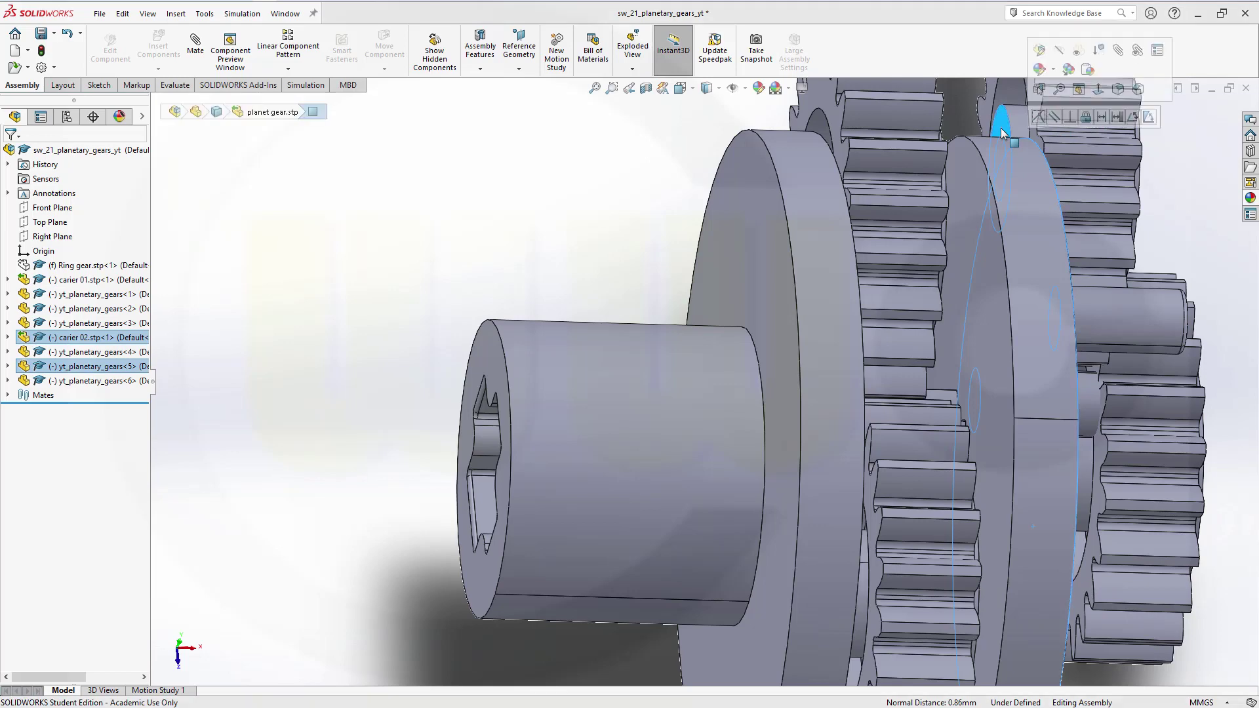
{"action": "left_click_drag", "start_coordinate": [1112, 229], "coordinate": [1172, 401]}
{"action": "key", "text": "Escape"}
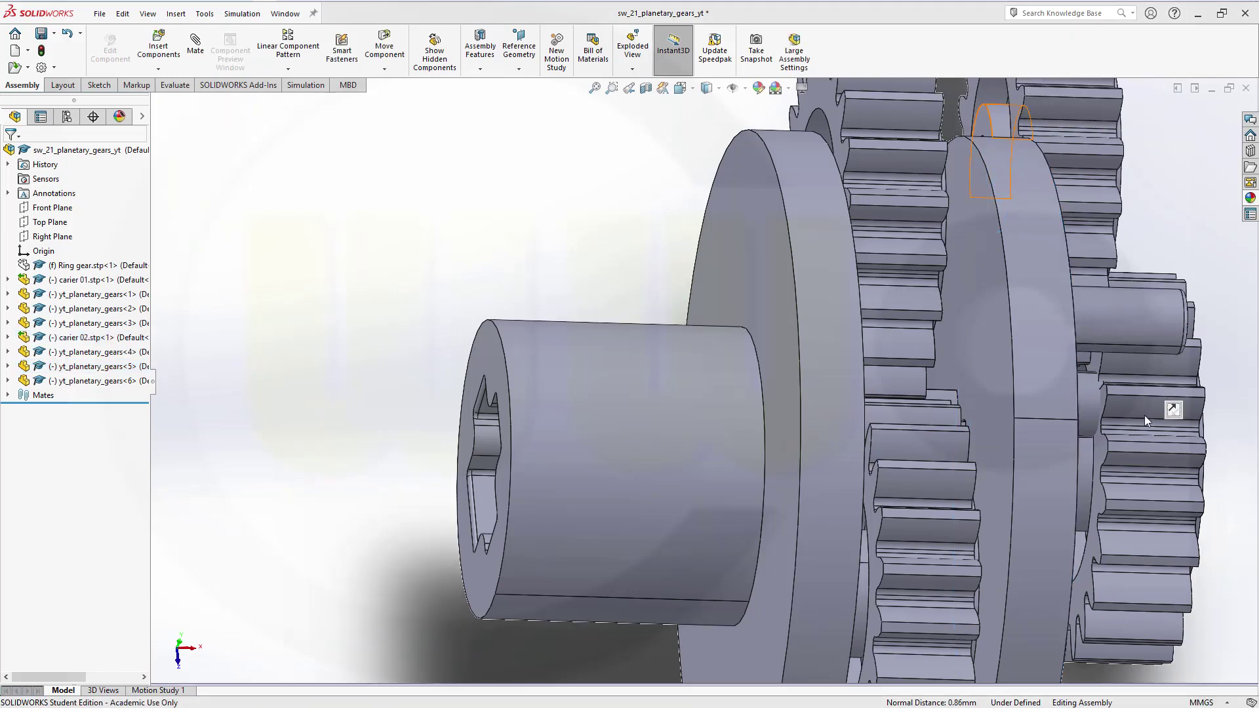
{"action": "middle_click_drag", "start_coordinate": [1057, 404], "coordinate": [836, 471]}
{"action": "left_click", "coordinate": [836, 471]}
{"action": "middle_click_drag", "start_coordinate": [1071, 442], "coordinate": [642, 419]}
{"action": "left_click", "coordinate": [632, 416], "text": "ctrl"}
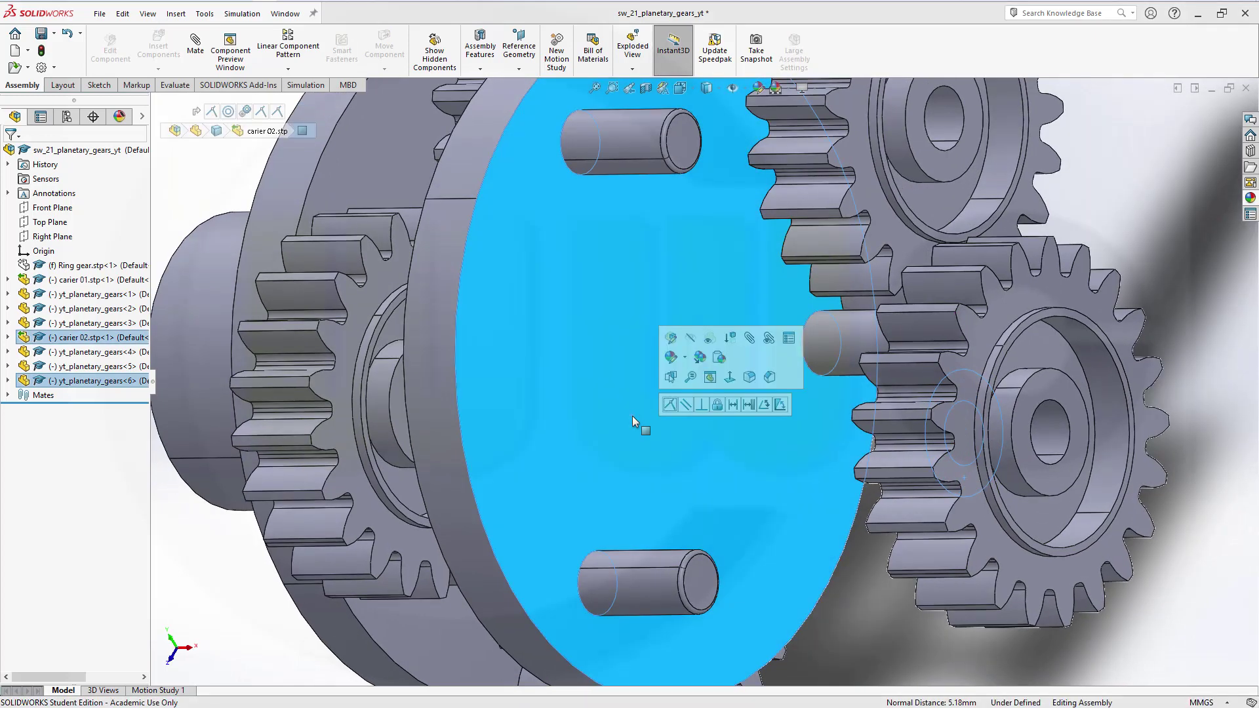
{"action": "left_click", "coordinate": [668, 408]}
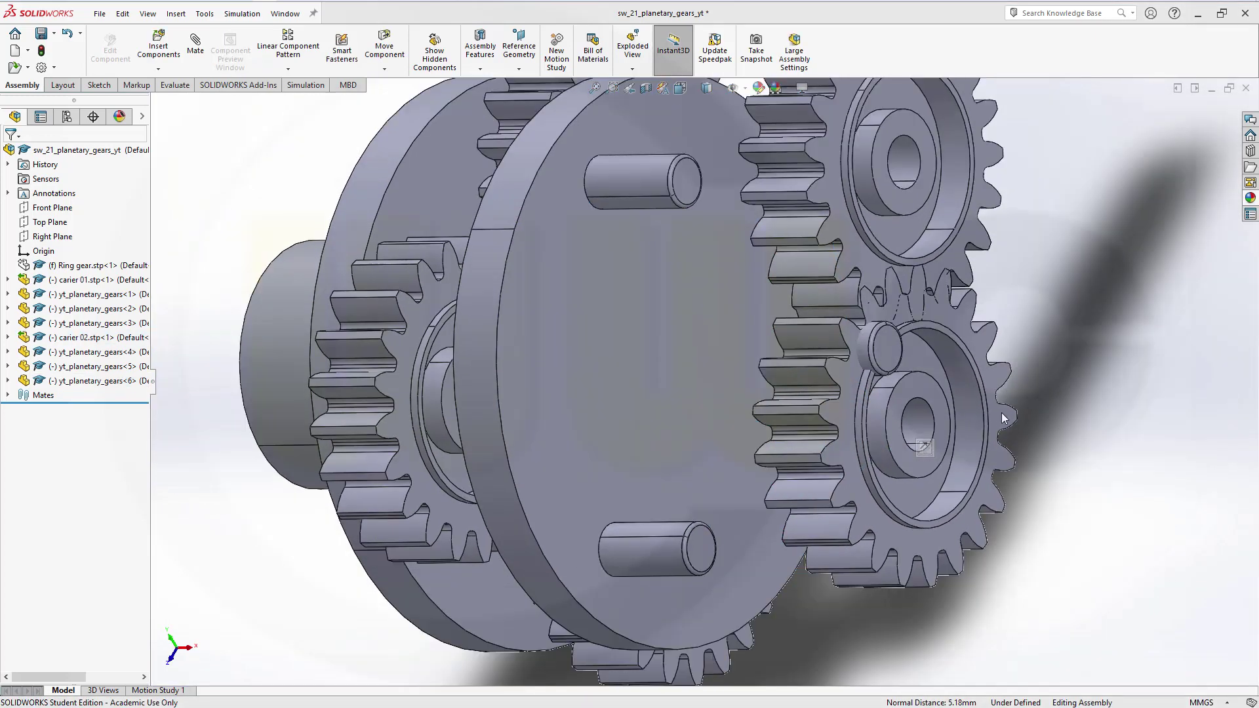
Step: Seat two planet gears concentric on carier 02's pins by their bores
{"action": "key", "text": "f"}
{"action": "middle_click_drag", "start_coordinate": [859, 219], "coordinate": [859, 312]}
{"action": "left_click", "coordinate": [855, 423]}
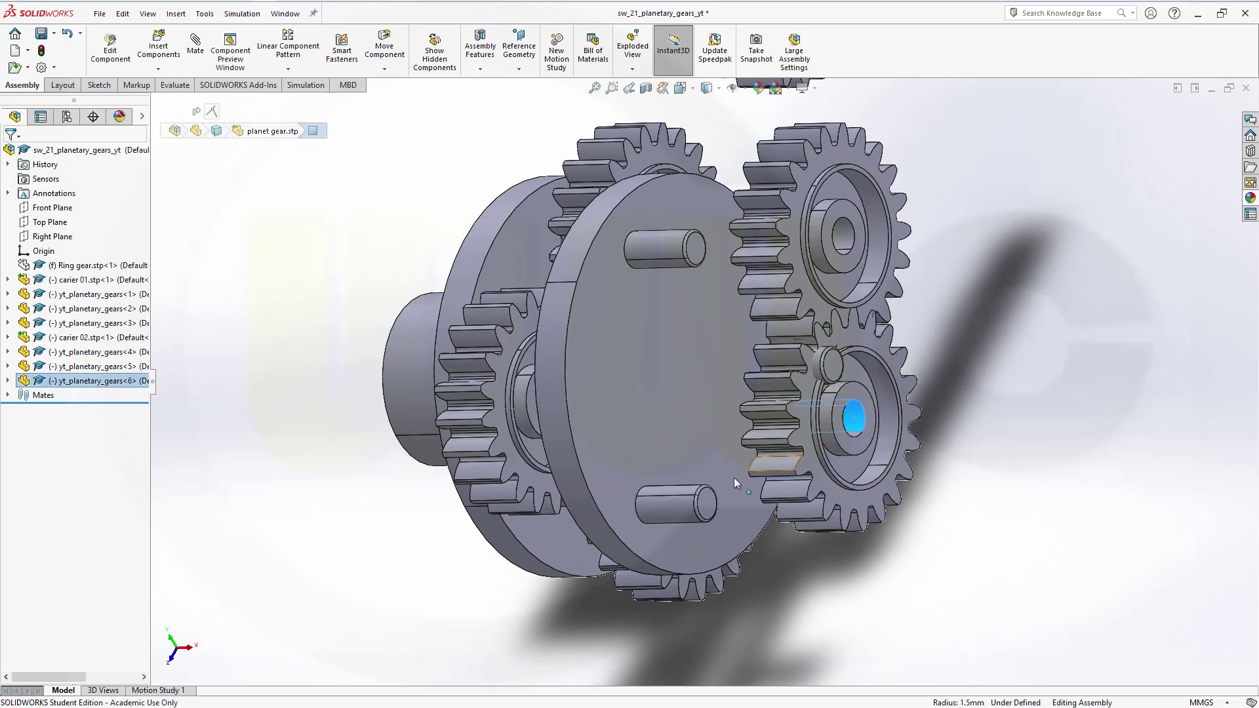
{"action": "left_click", "coordinate": [662, 510], "text": "ctrl"}
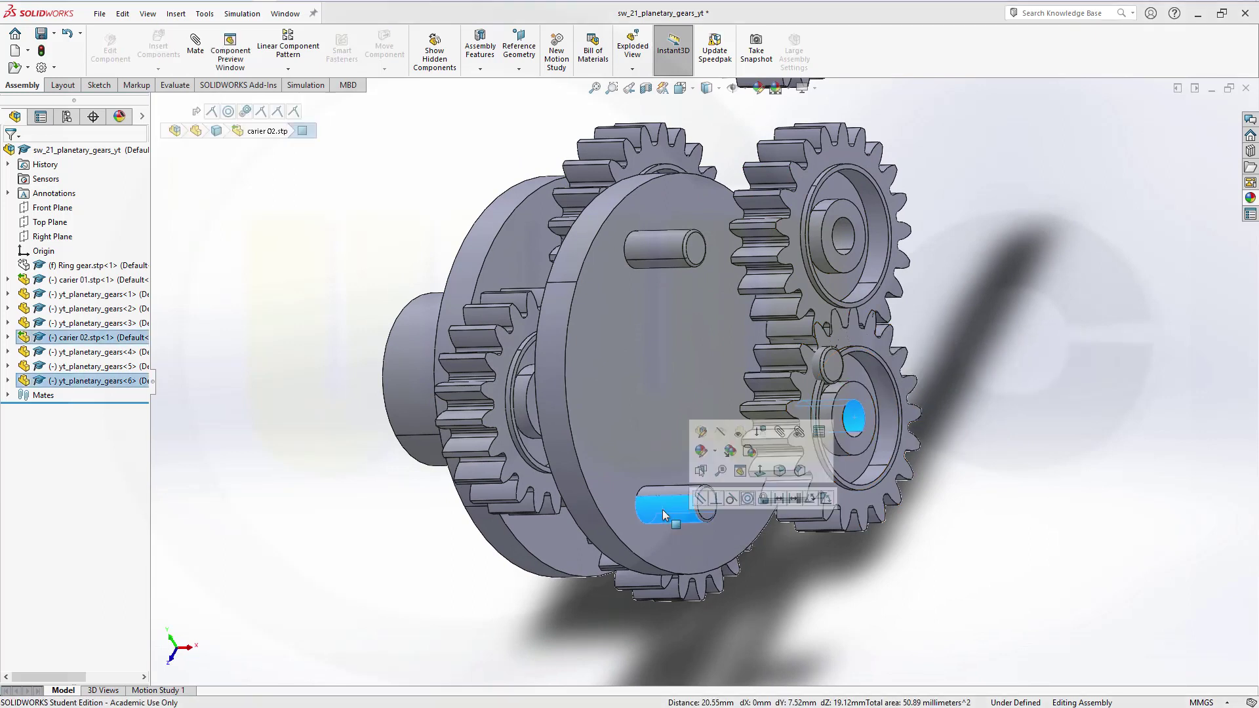
{"action": "left_click", "coordinate": [747, 499]}
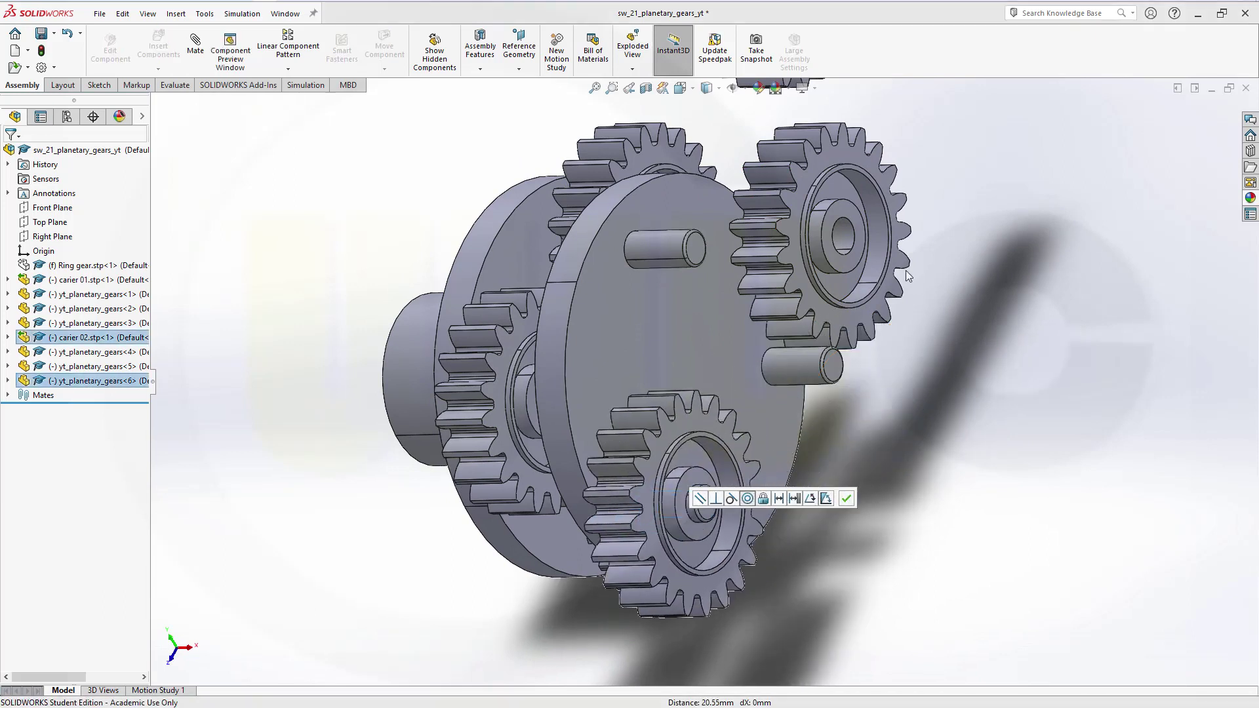
{"action": "left_click", "coordinate": [845, 238]}
{"action": "left_click", "coordinate": [694, 255], "text": "ctrl"}
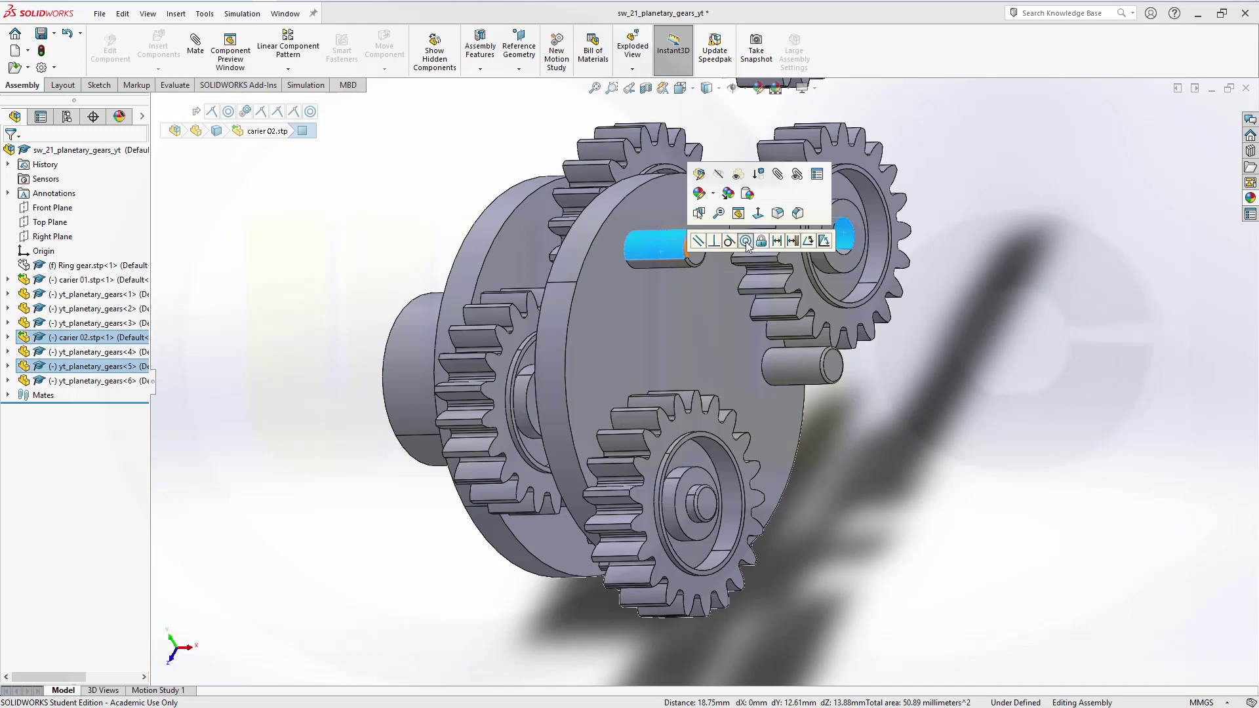
{"action": "left_click", "coordinate": [746, 241]}
Step: Seat the top planet gear concentric on the remaining carier 02 pin
{"action": "left_click", "coordinate": [887, 179]}
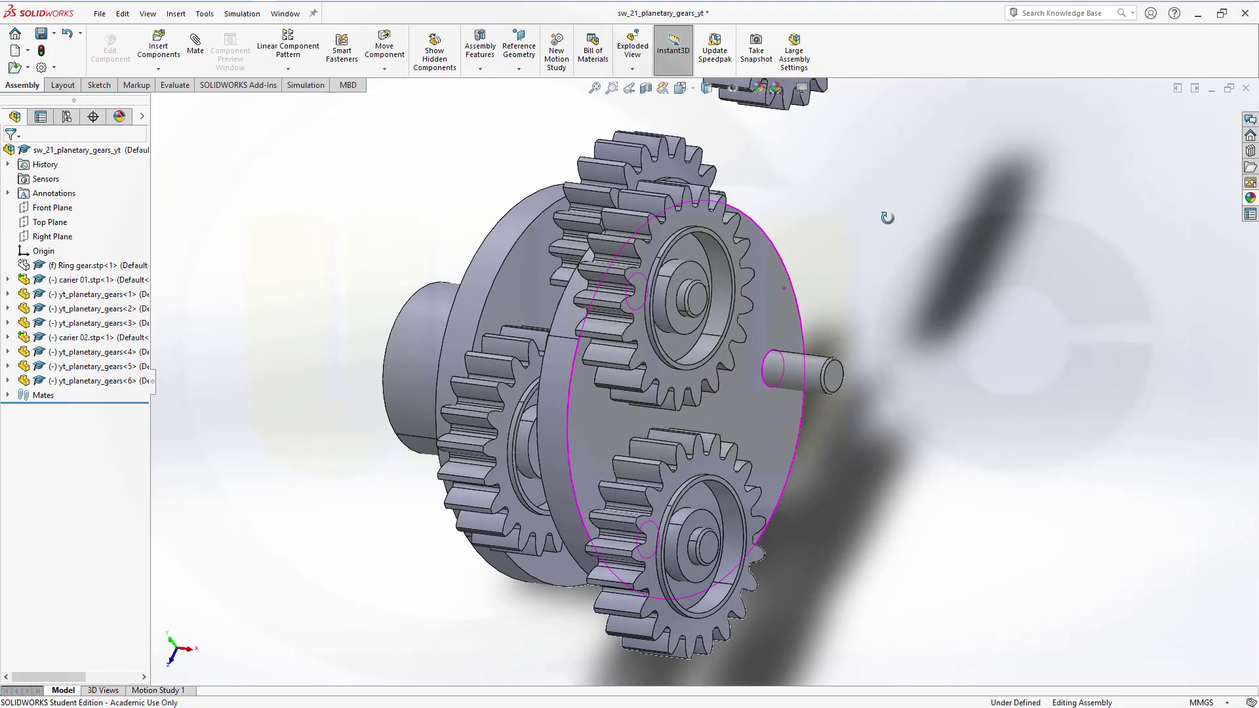
{"action": "middle_click_drag", "start_coordinate": [888, 218], "coordinate": [788, 147]}
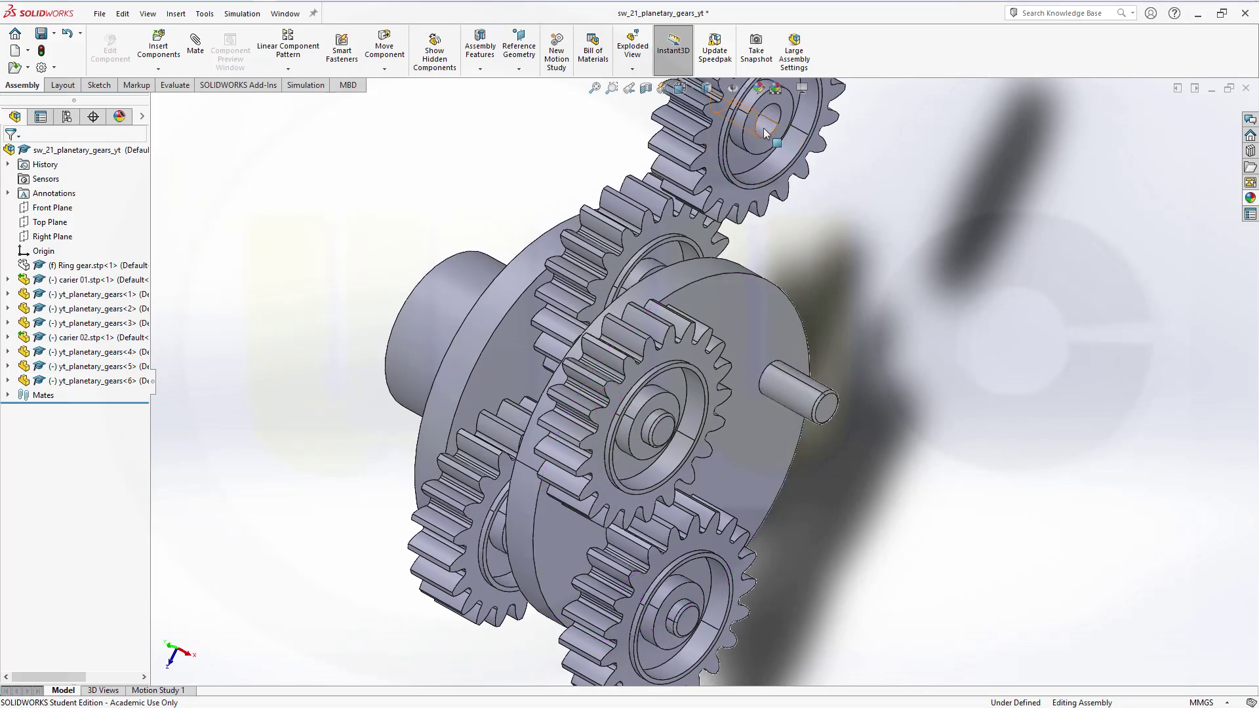
{"action": "left_click", "coordinate": [805, 399]}
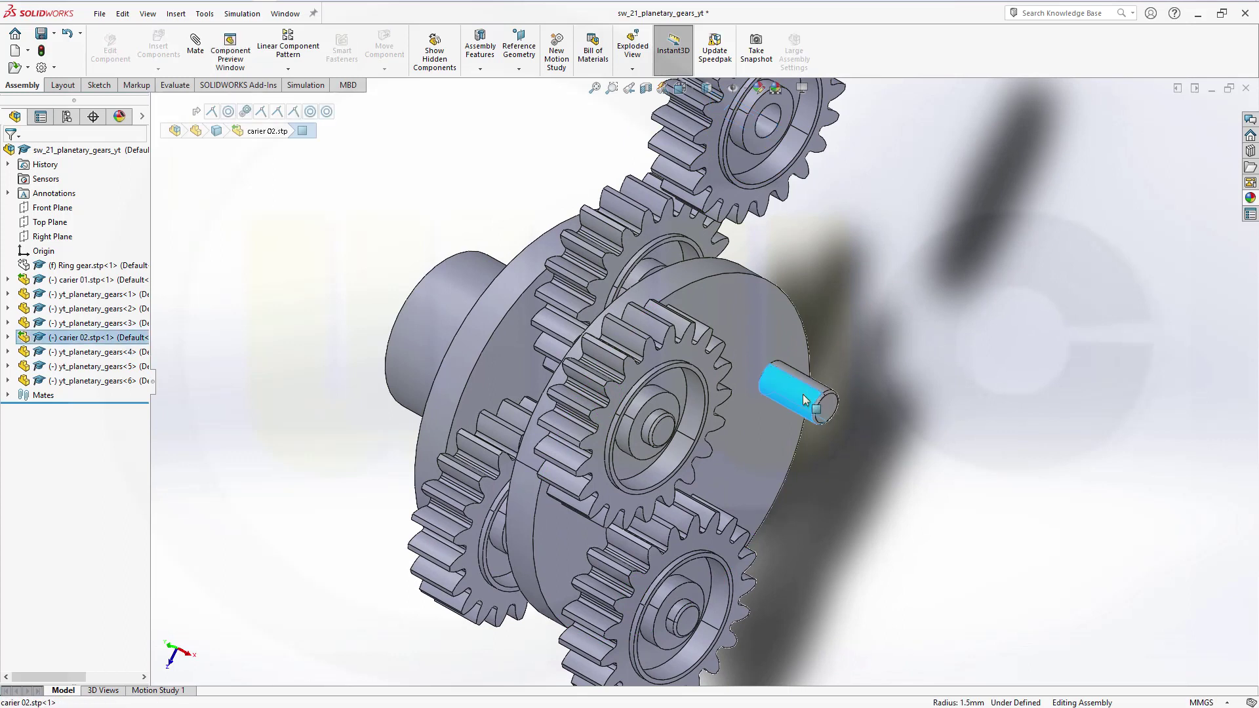
{"action": "left_click", "coordinate": [768, 132], "text": "ctrl"}
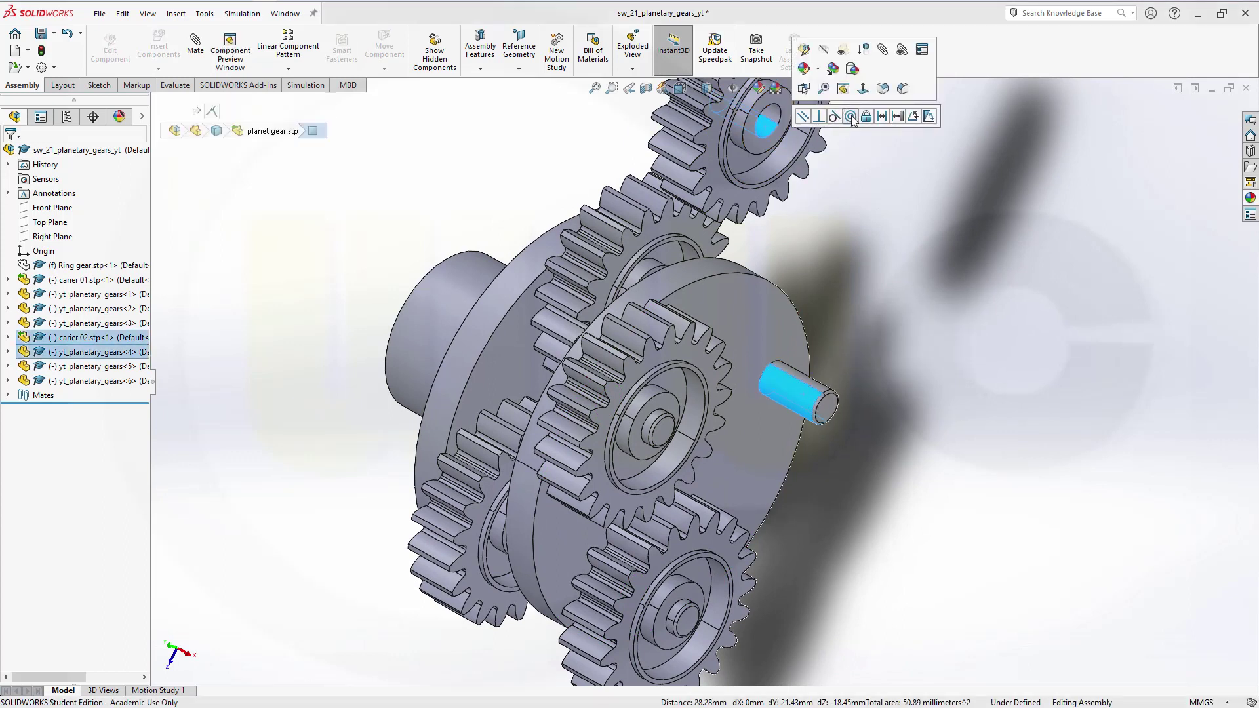
{"action": "left_click", "coordinate": [851, 117]}
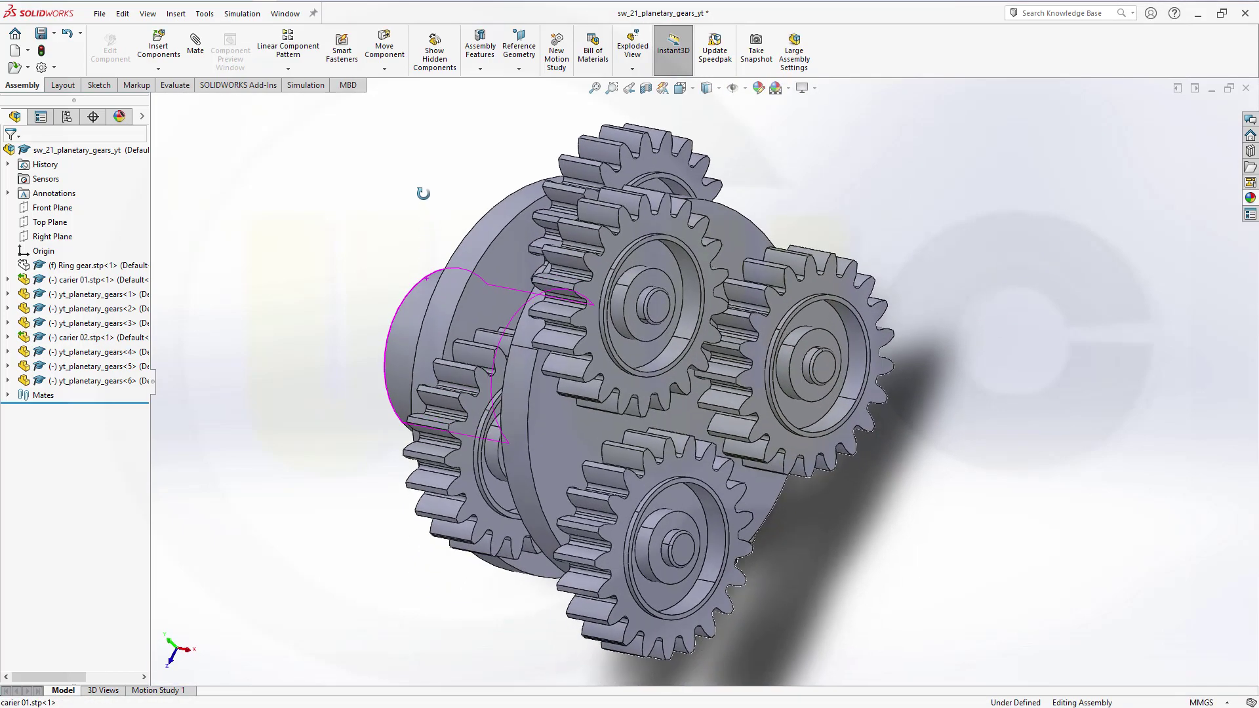
{"action": "middle_click_drag", "start_coordinate": [422, 191], "coordinate": [297, 275]}
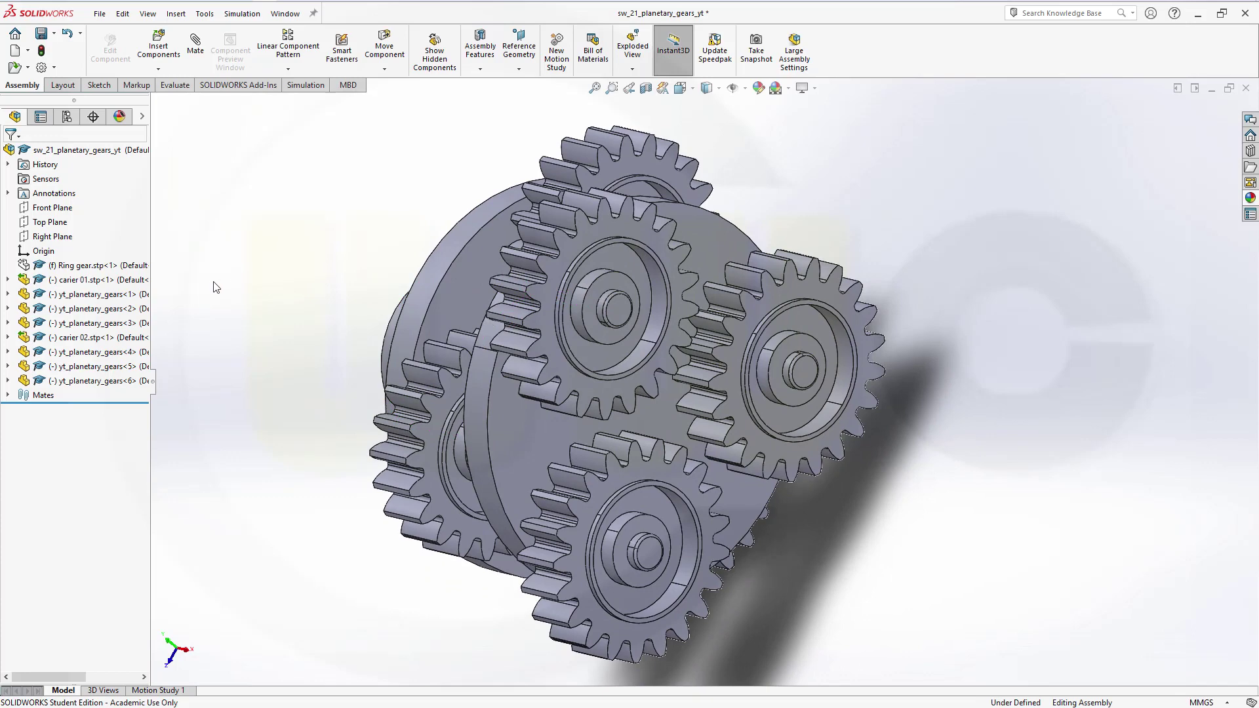
Step: Change the Ring gear's transparency so it shows solid again, then start a new mate
{"action": "right_click", "coordinate": [65, 270]}
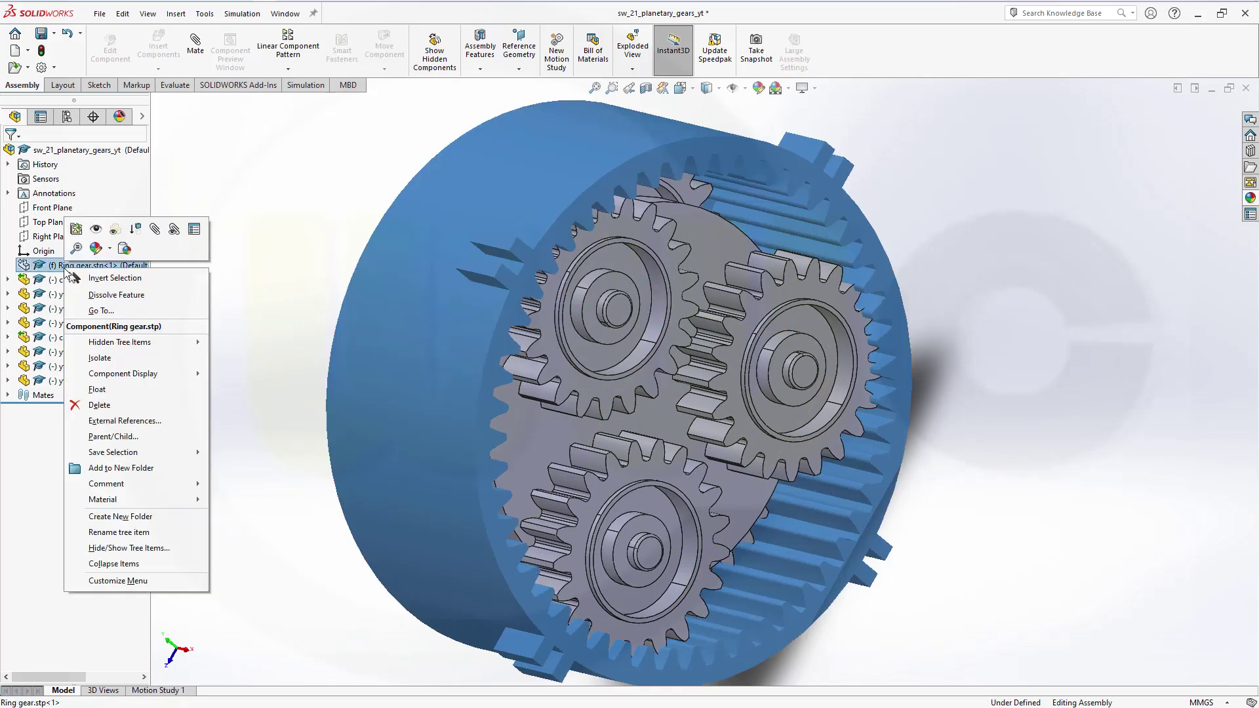
{"action": "left_click", "coordinate": [114, 231]}
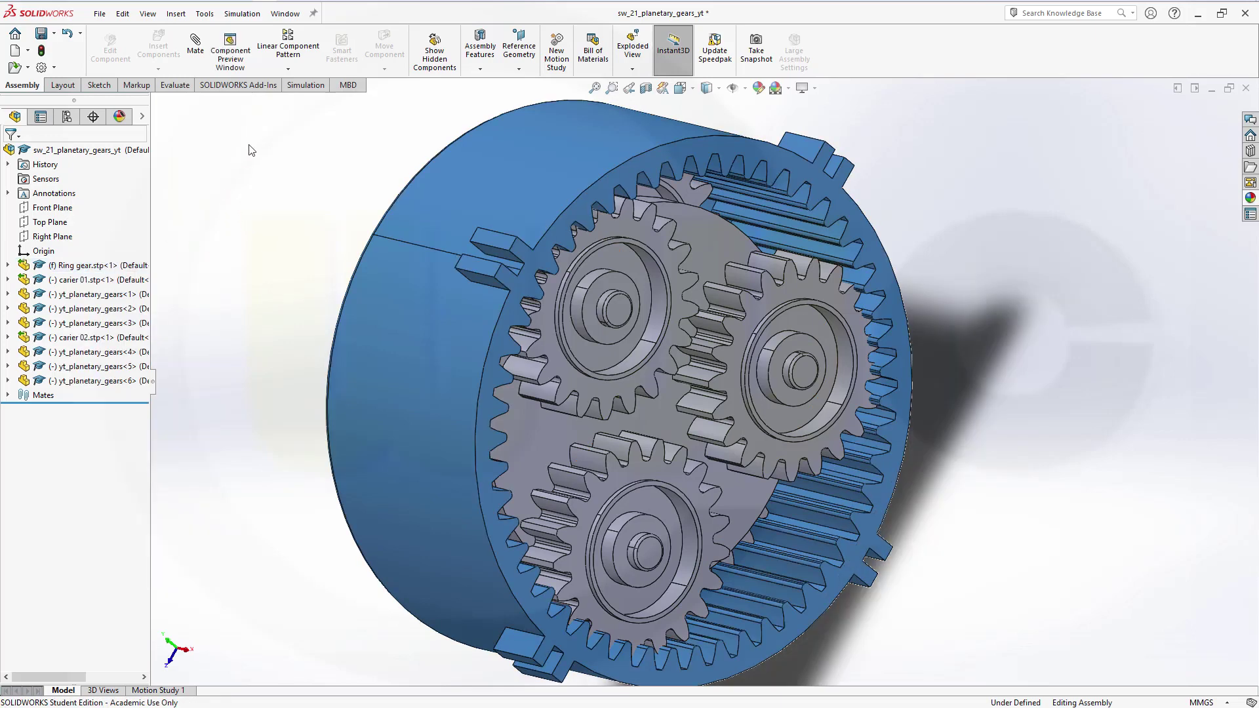
{"action": "left_click", "coordinate": [195, 45]}
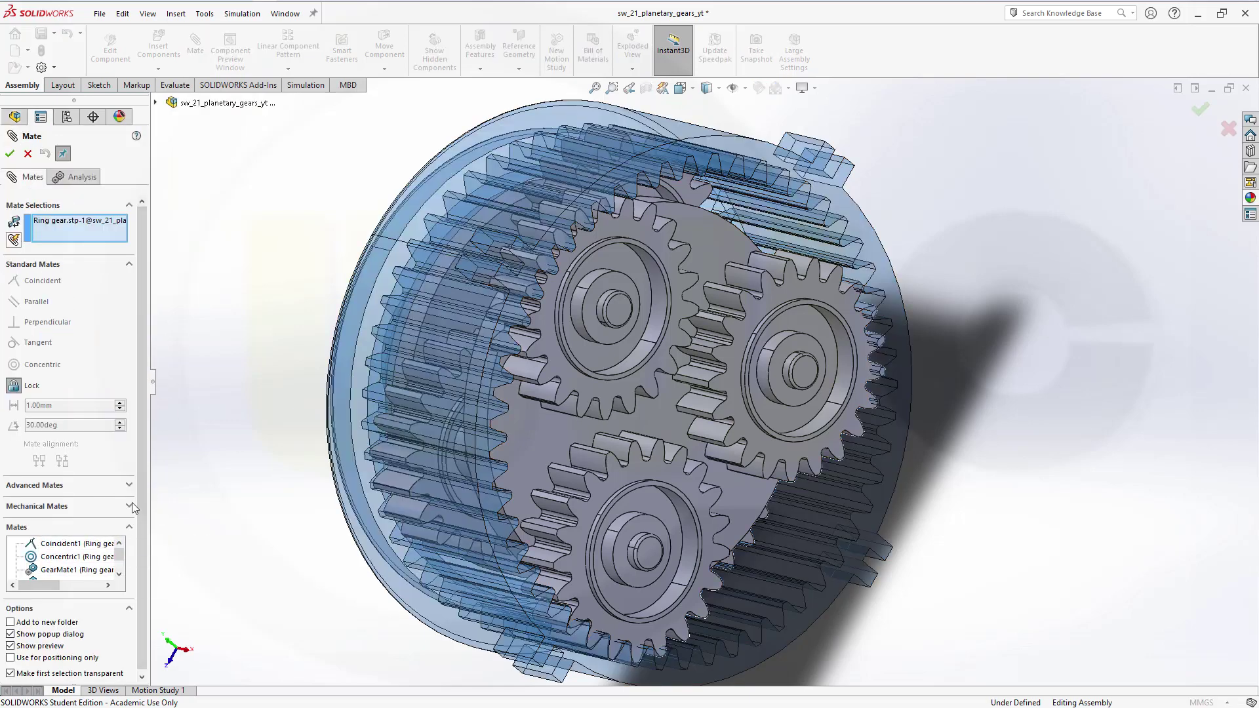
Step: Gear-mate the ring gear's face to the first planet gear's bore with a 2:1 ratio
{"action": "left_click", "coordinate": [129, 506]}
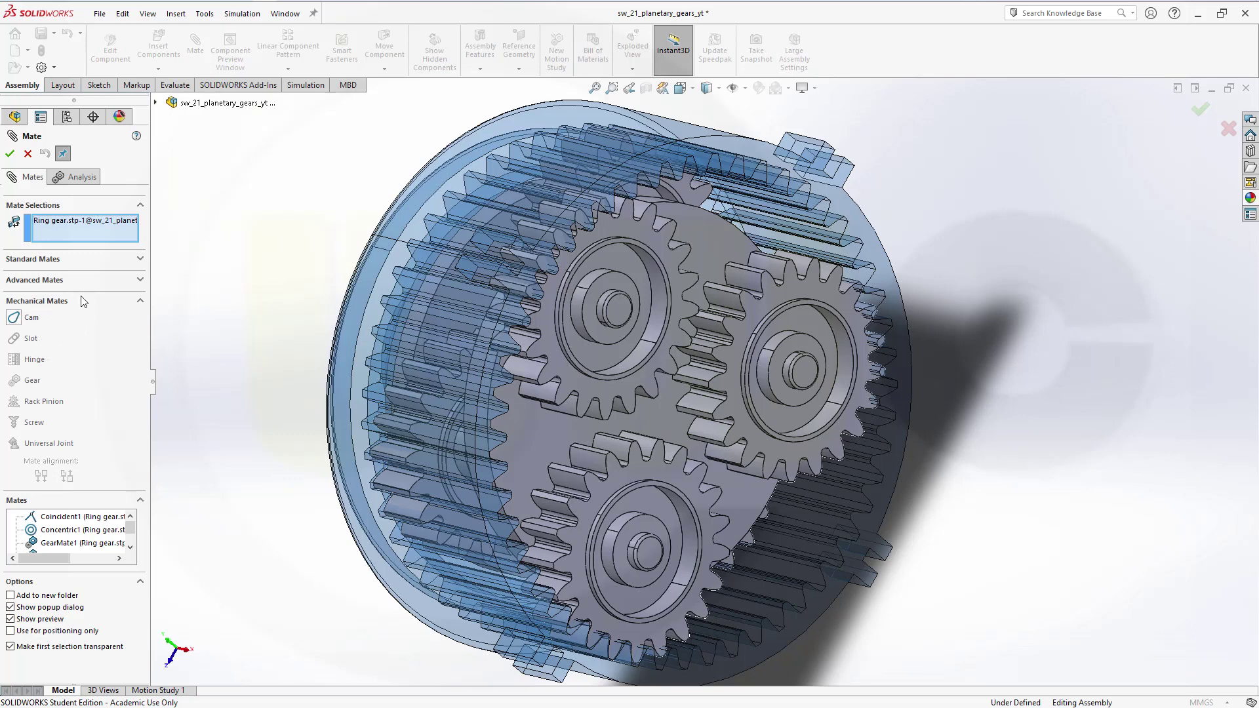
{"action": "left_click", "coordinate": [99, 223]}
{"action": "key", "text": "Delete"}
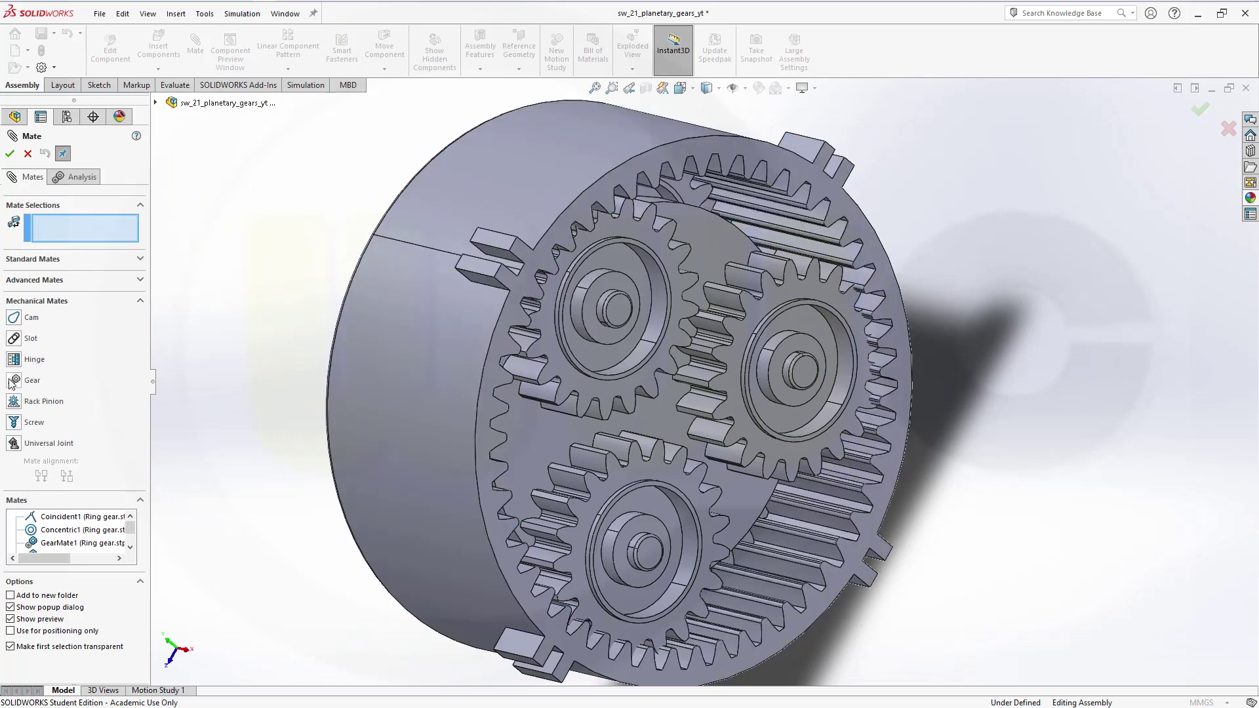
{"action": "left_click", "coordinate": [13, 380]}
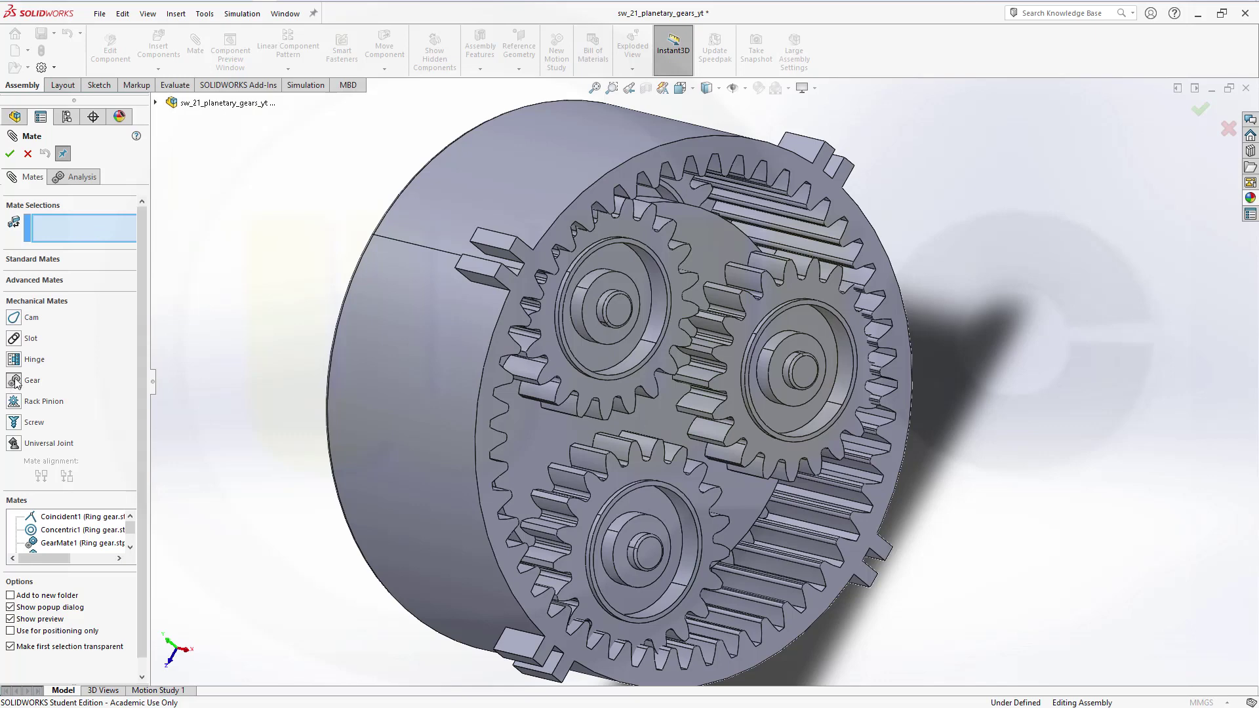
{"action": "left_click", "coordinate": [450, 197]}
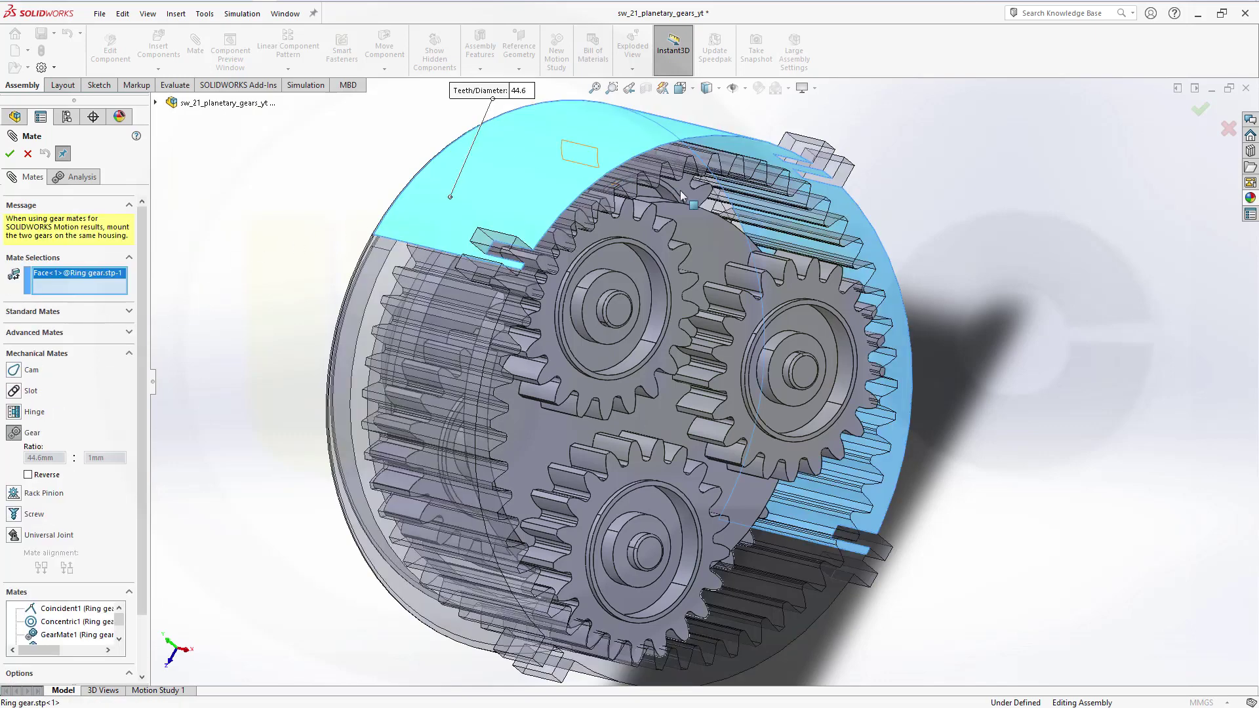
{"action": "left_click", "coordinate": [658, 317]}
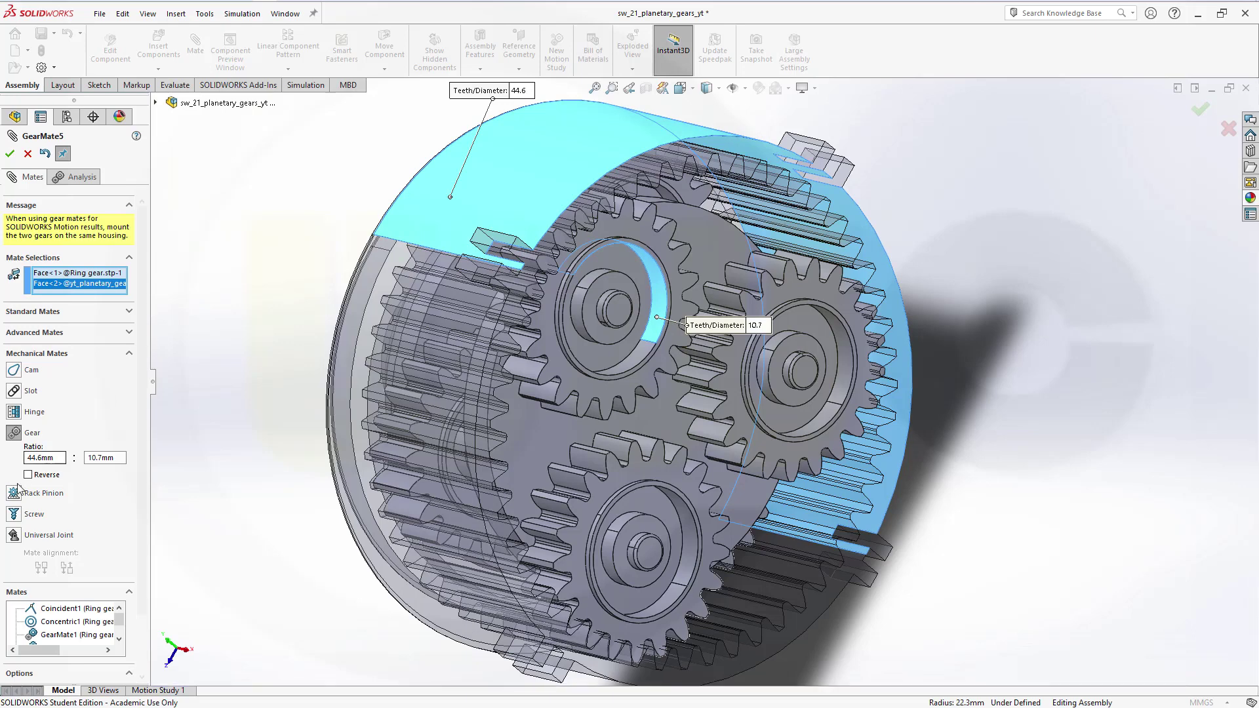
{"action": "left_click_drag", "start_coordinate": [58, 460], "coordinate": [2, 461]}
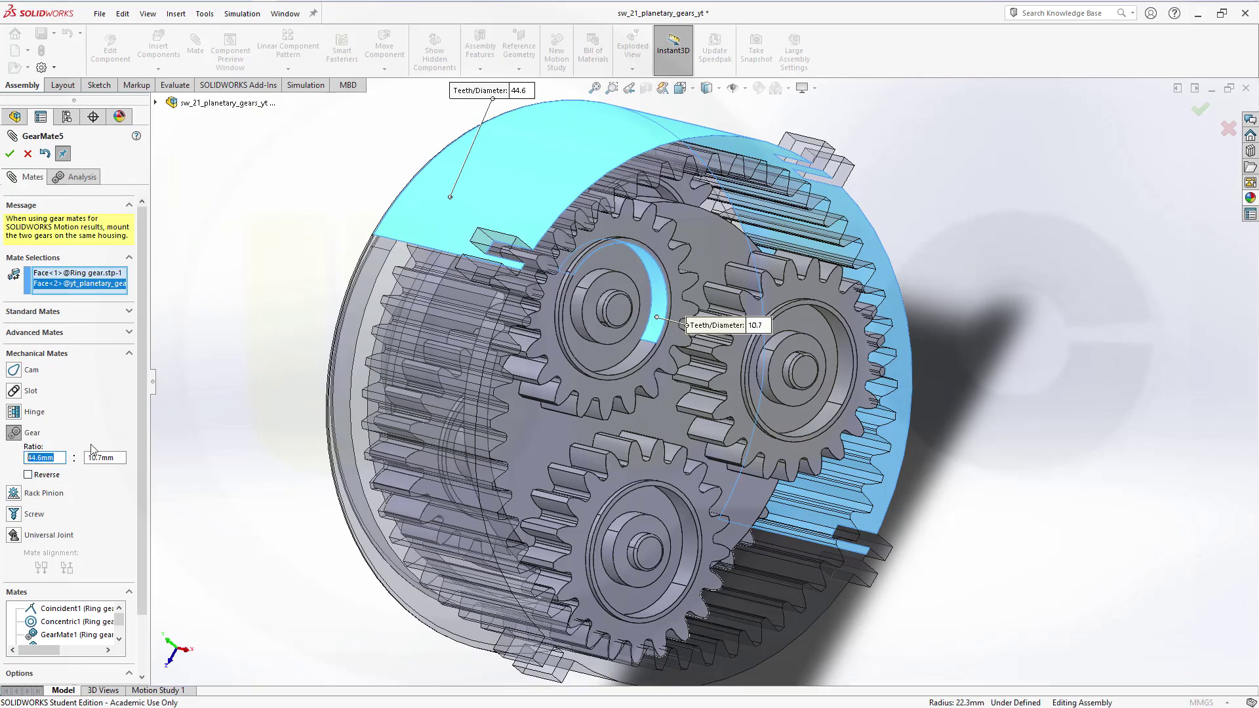
{"action": "type", "text": "2"}
{"action": "key", "text": "Tab"}
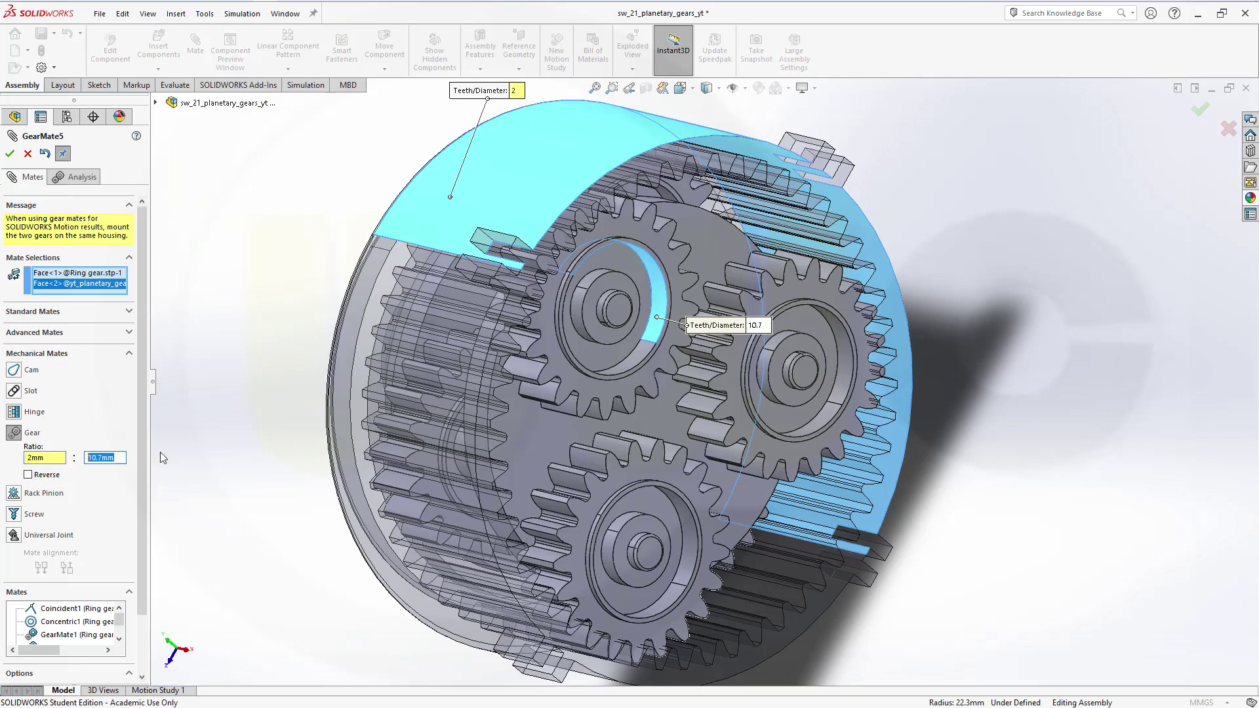
{"action": "left_click", "coordinate": [10, 155]}
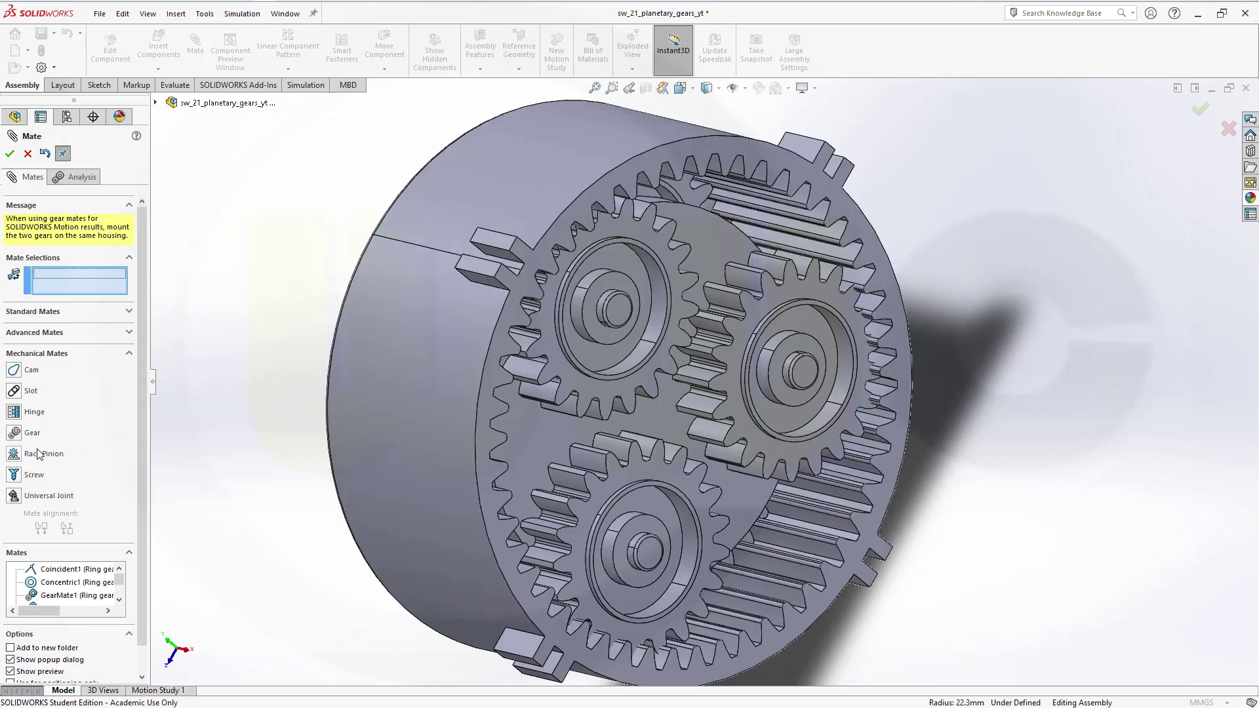
Step: Add a 2:1 gear mate between the ring gear and the lower planet gear
{"action": "left_click", "coordinate": [32, 433]}
{"action": "left_click", "coordinate": [387, 481]}
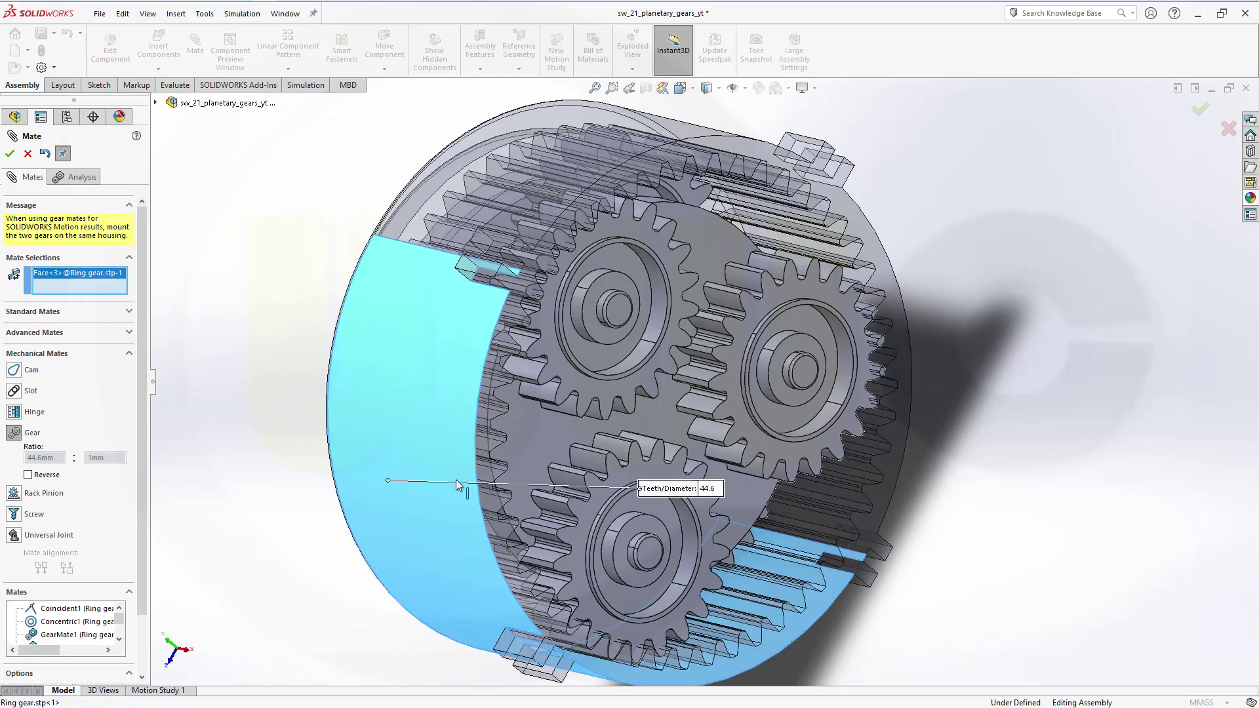
{"action": "left_click", "coordinate": [689, 550]}
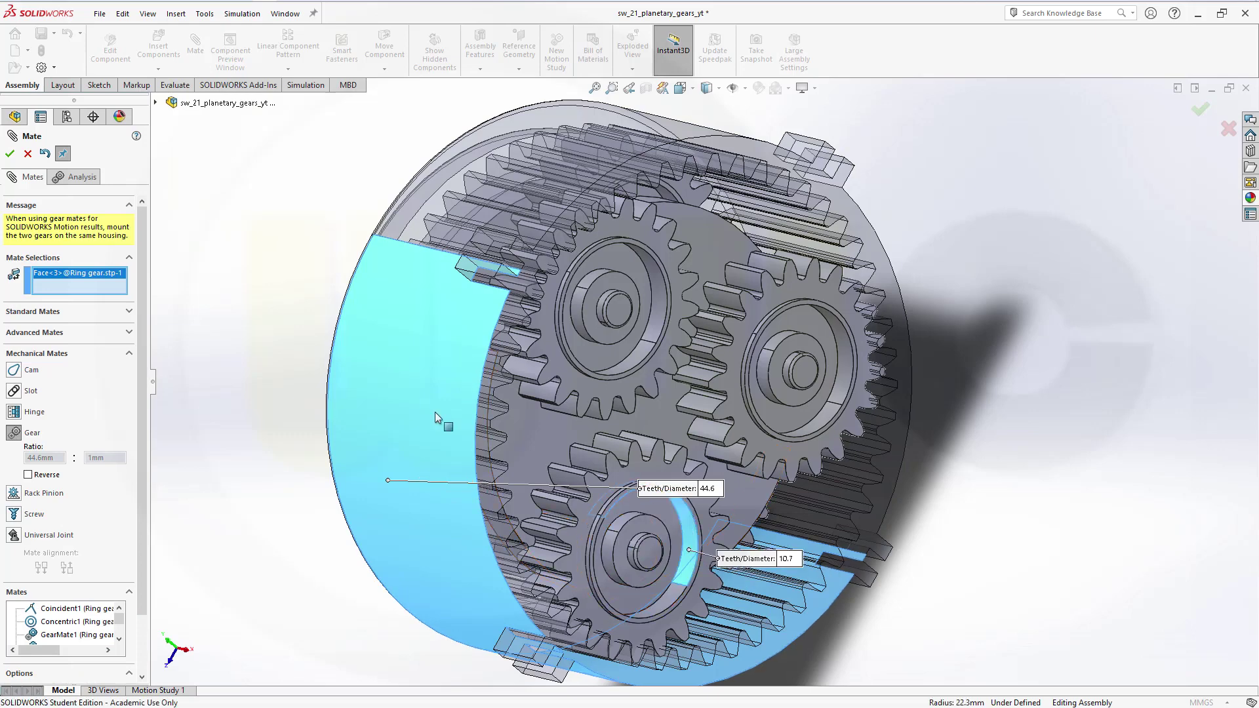
{"action": "double_click", "coordinate": [42, 457]}
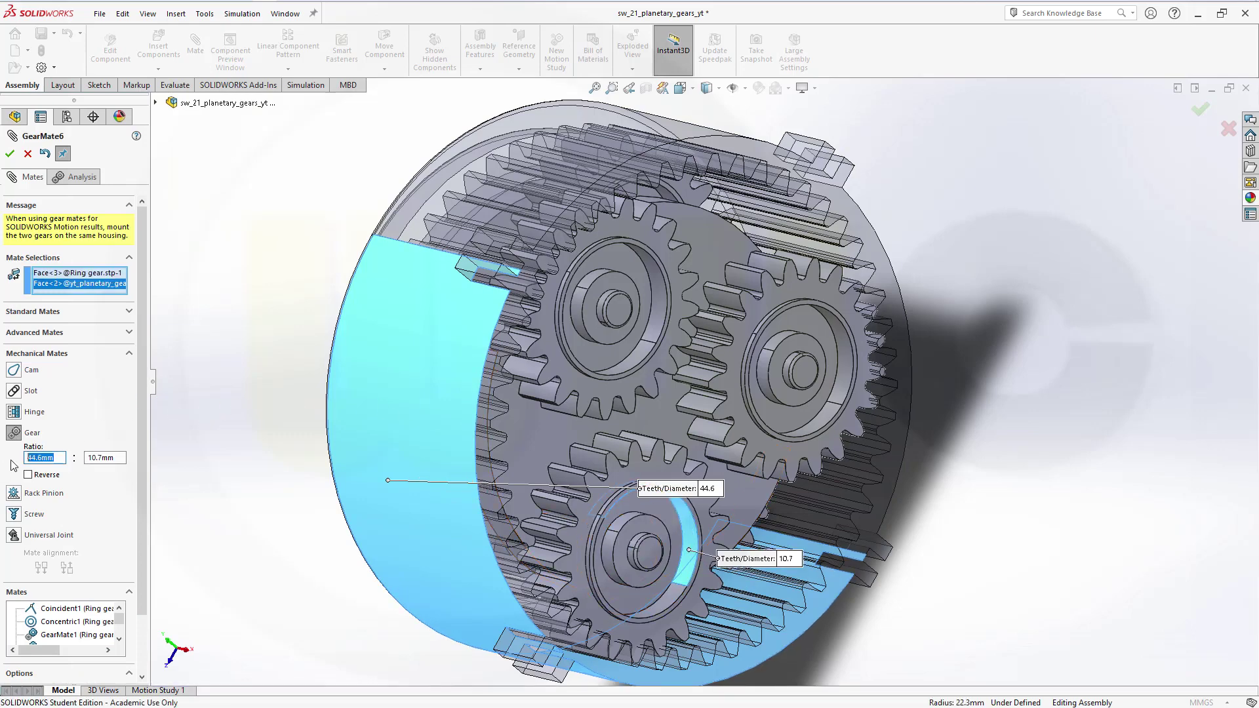
{"action": "type", "text": "2"}
{"action": "key", "text": "Tab"}
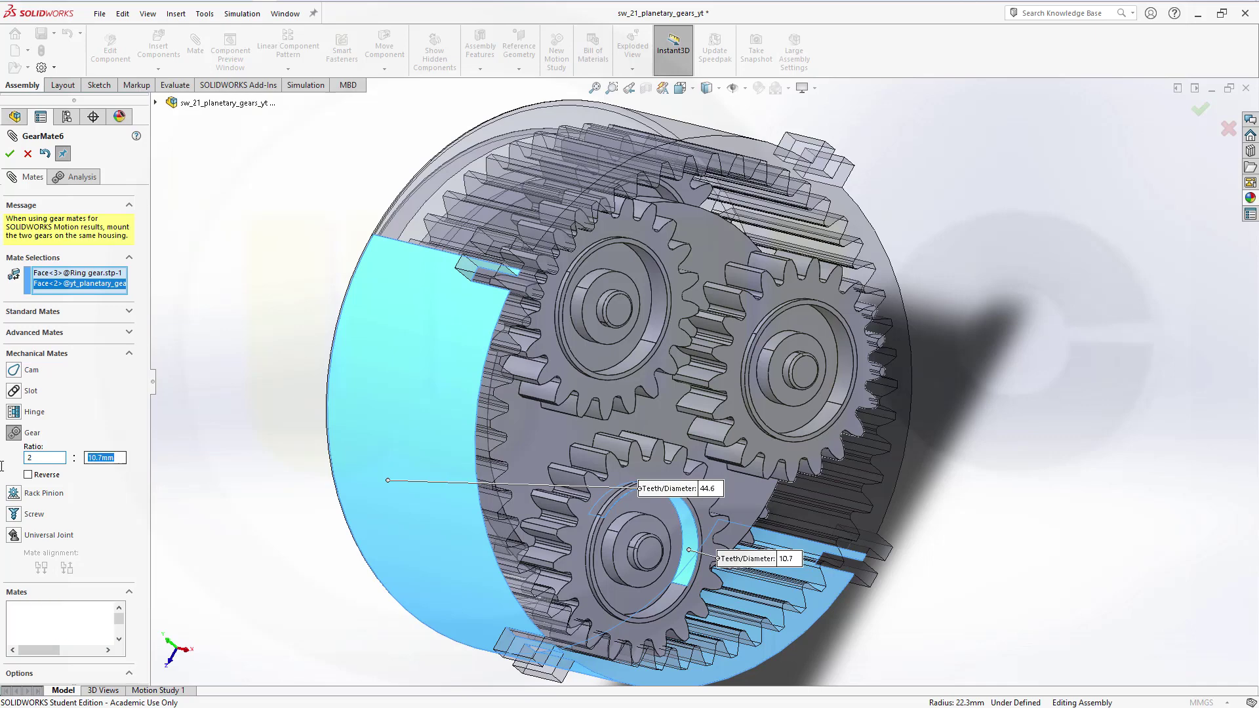
{"action": "type", "text": "1"}
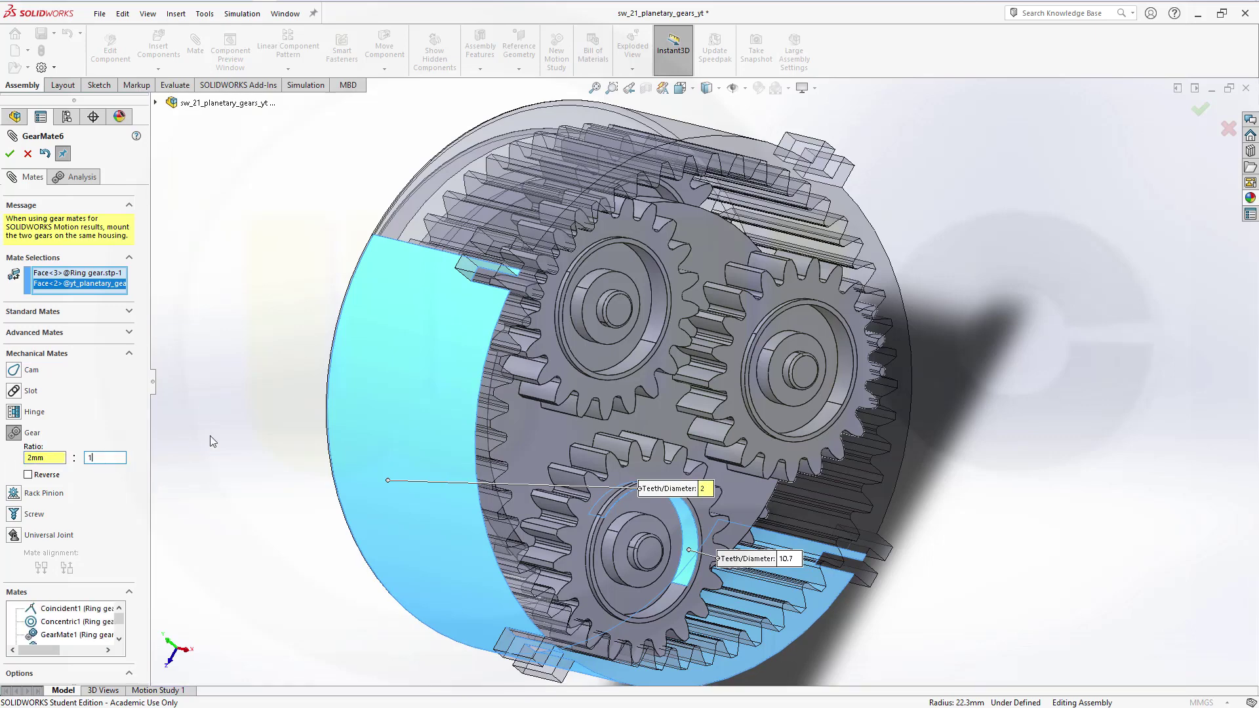
{"action": "left_click", "coordinate": [11, 155]}
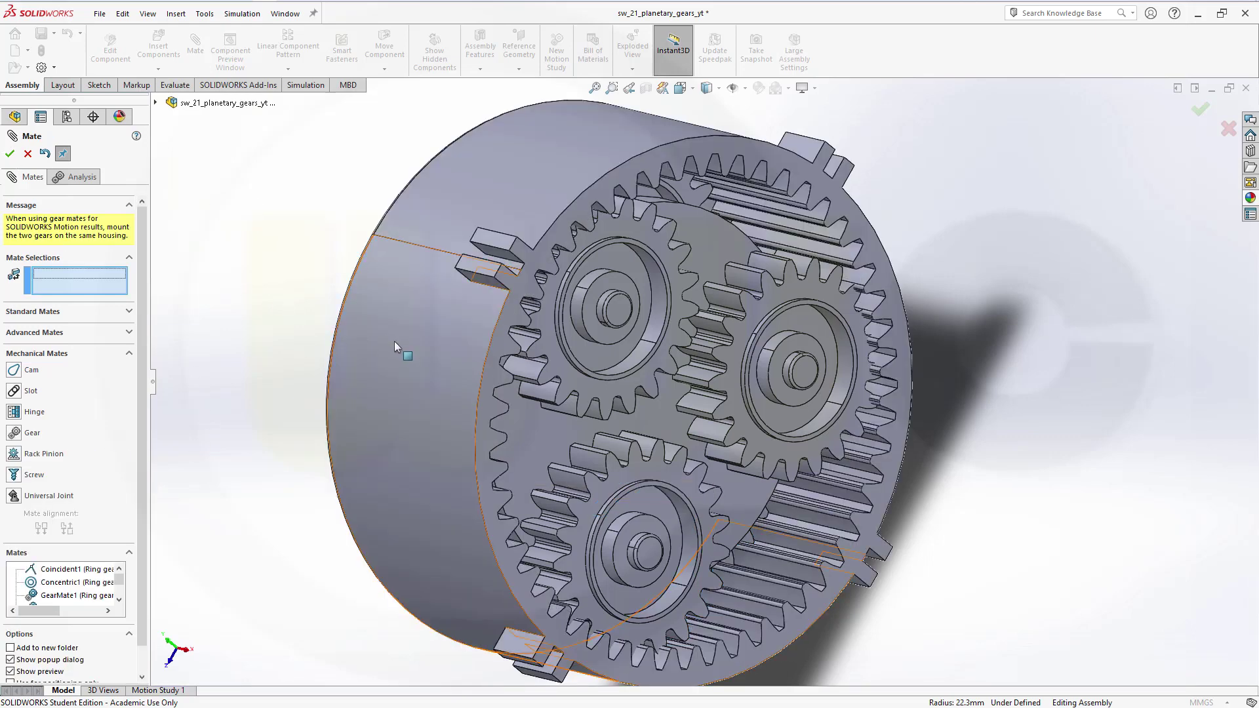
Step: Add a 2:1 gear mate between the ring gear and the right planet gear
{"action": "left_click", "coordinate": [28, 435]}
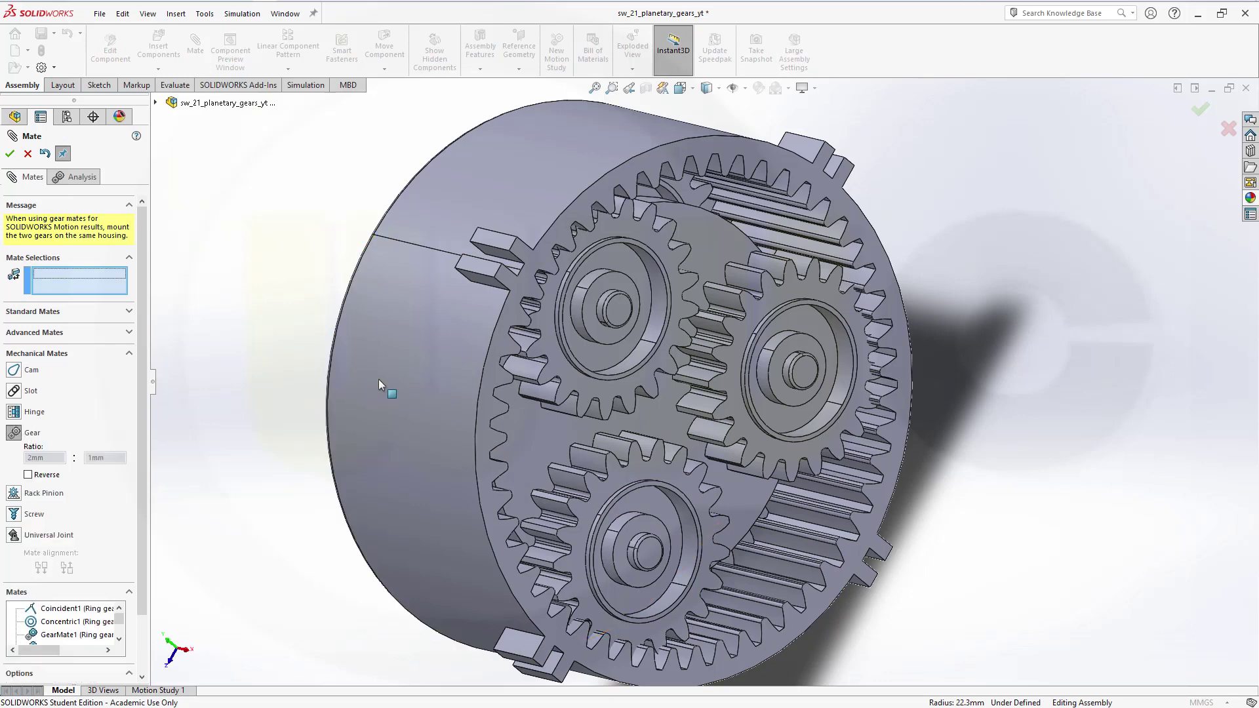
{"action": "left_click", "coordinate": [416, 368]}
{"action": "left_click", "coordinate": [846, 387]}
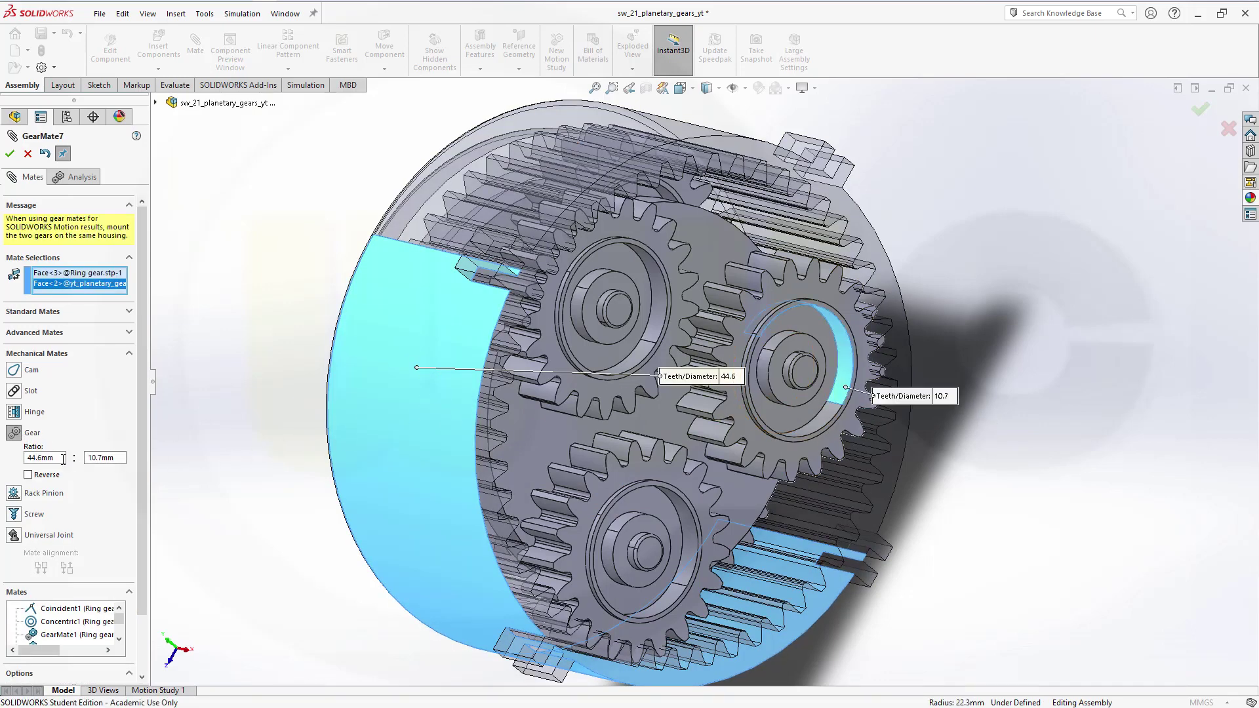
{"action": "type", "text": "2"}
{"action": "key", "text": "Tab"}
{"action": "type", "text": "1"}
{"action": "left_click", "coordinate": [9, 154]}
Step: Turn carier 02 so the planet gears spin inside the ring gear, then orbit to face them
{"action": "left_click", "coordinate": [27, 155]}
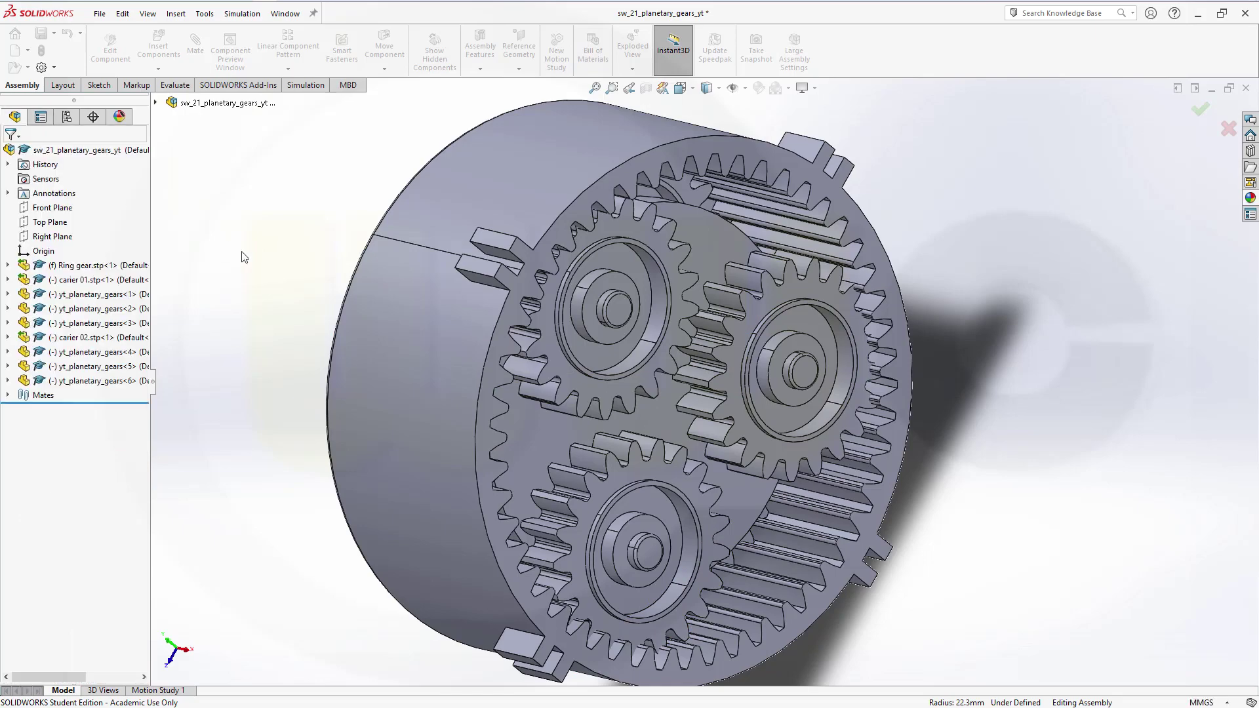
{"action": "left_click", "coordinate": [533, 434]}
{"action": "left_click_drag", "start_coordinate": [533, 435], "coordinate": [589, 486]}
{"action": "left_click", "coordinate": [264, 305]}
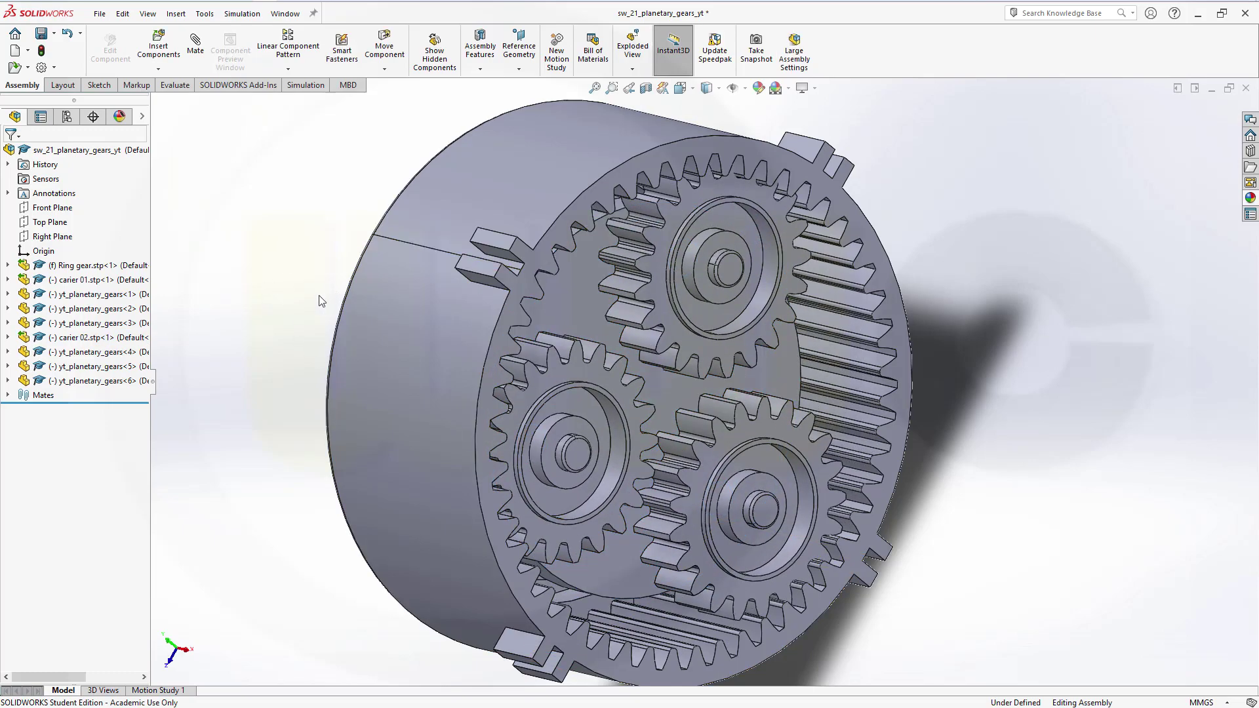
{"action": "middle_click_drag", "start_coordinate": [269, 303], "coordinate": [260, 254]}
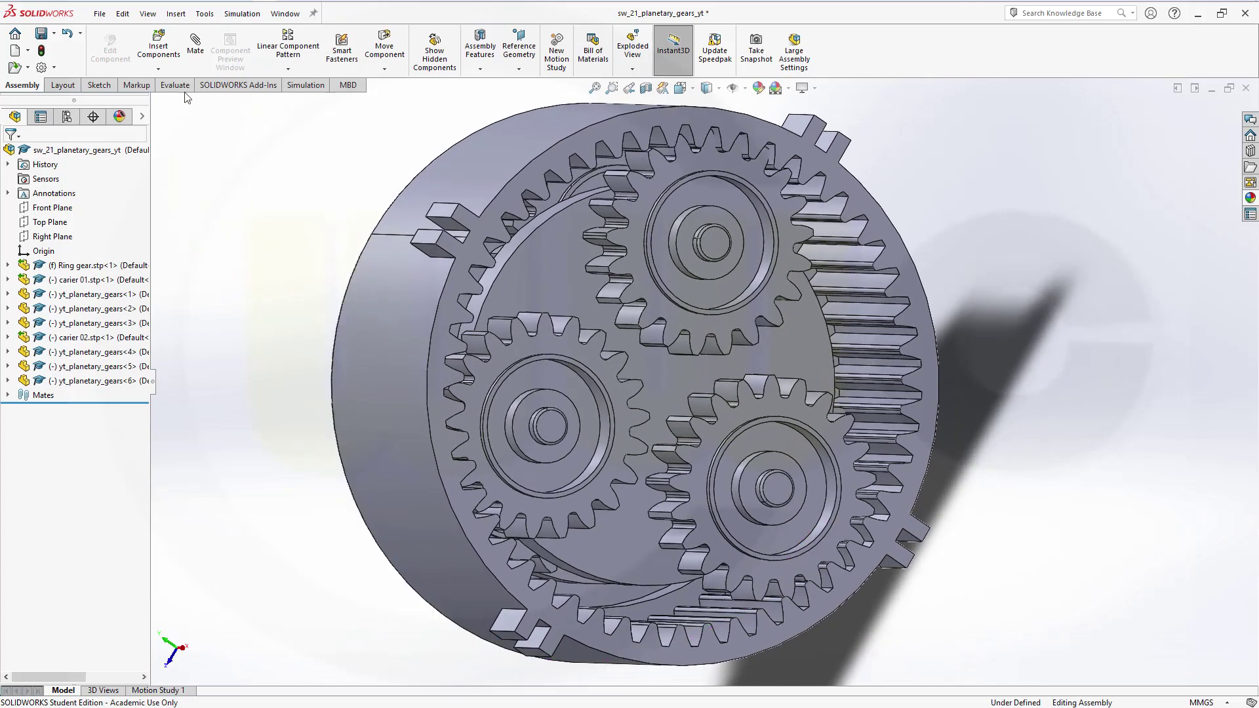
{"action": "left_click", "coordinate": [158, 46]}
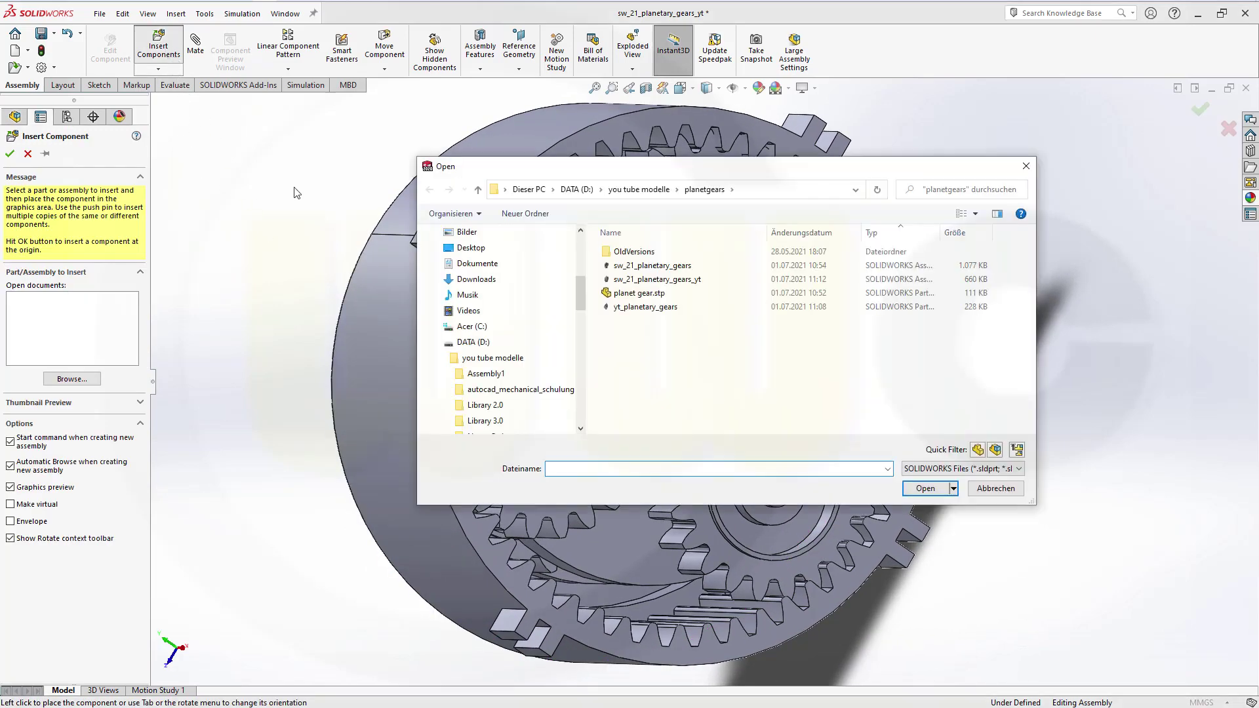
Step: Filter for STEP AP203/214/242 files and place the sun gear part beside the ring gear
{"action": "left_click", "coordinate": [1018, 469]}
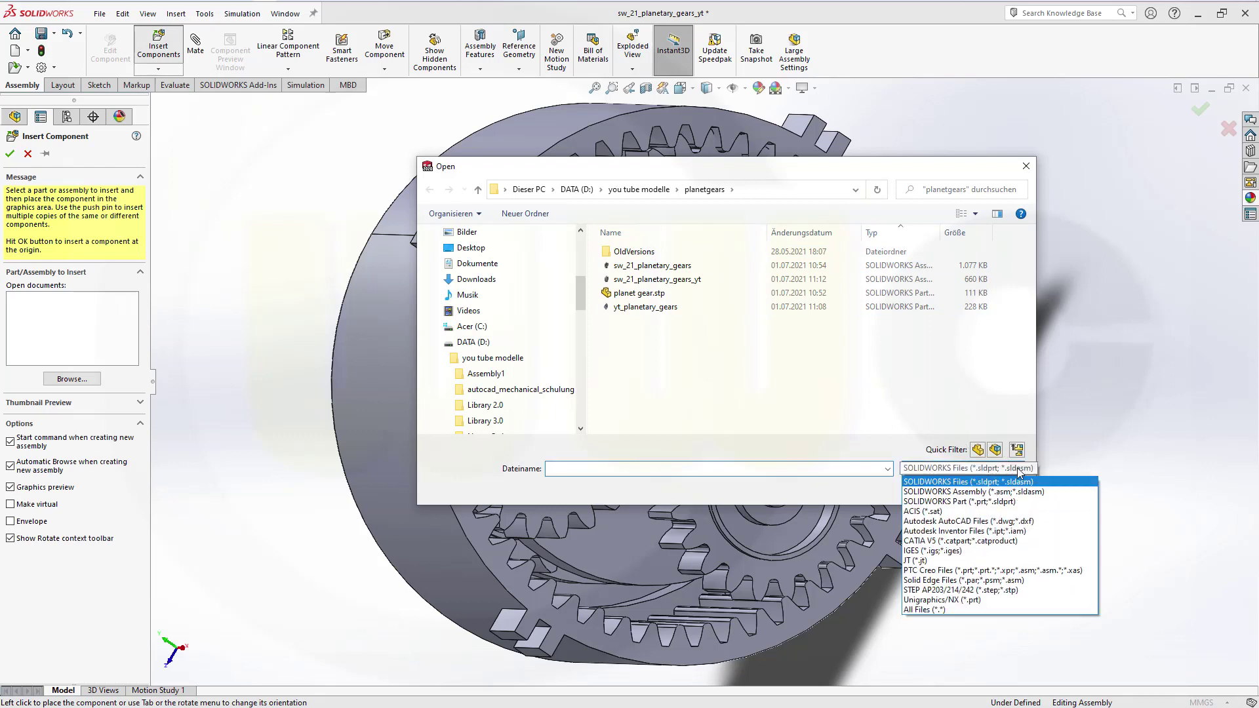
{"action": "left_click", "coordinate": [944, 590]}
{"action": "left_click", "coordinate": [622, 321]}
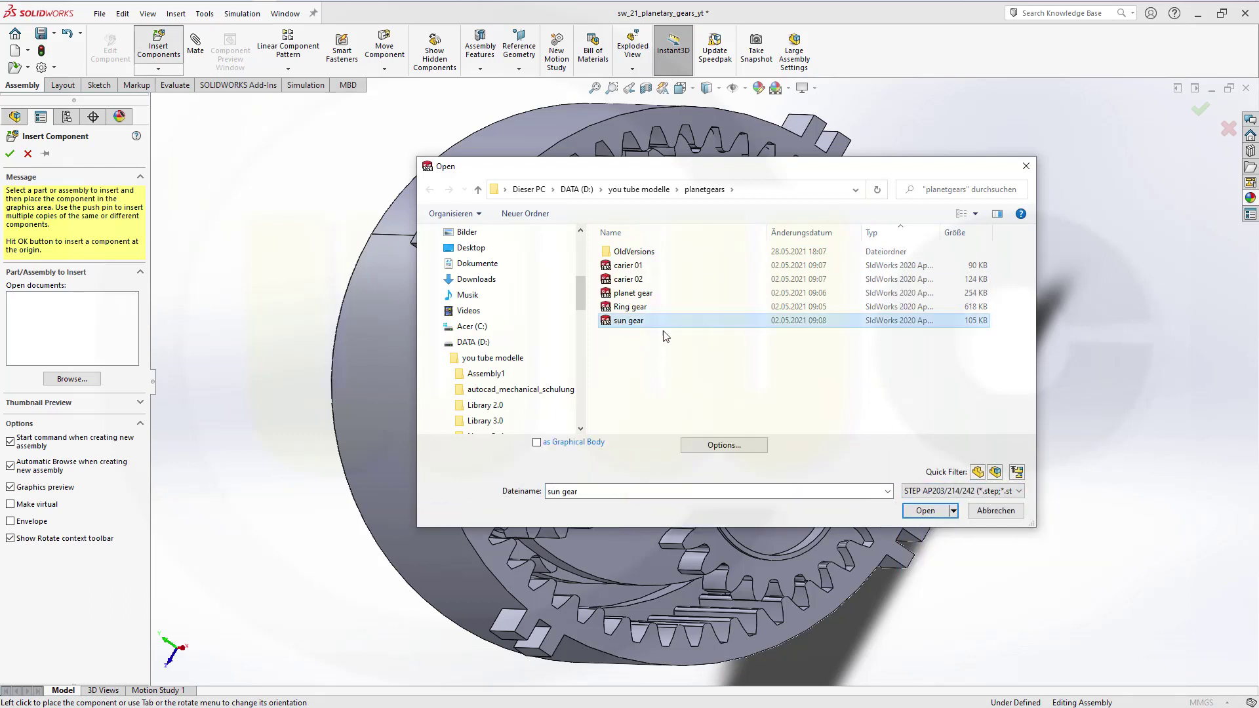
{"action": "left_click", "coordinate": [926, 511]}
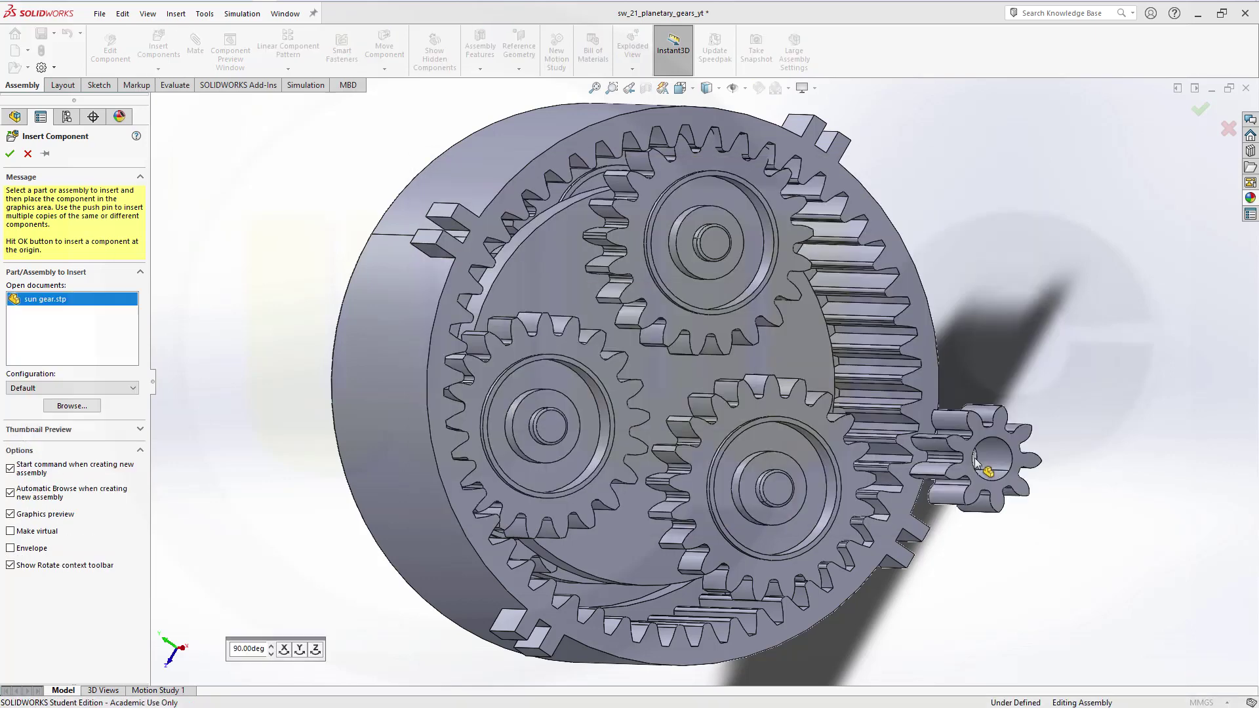
{"action": "left_click", "coordinate": [1064, 308]}
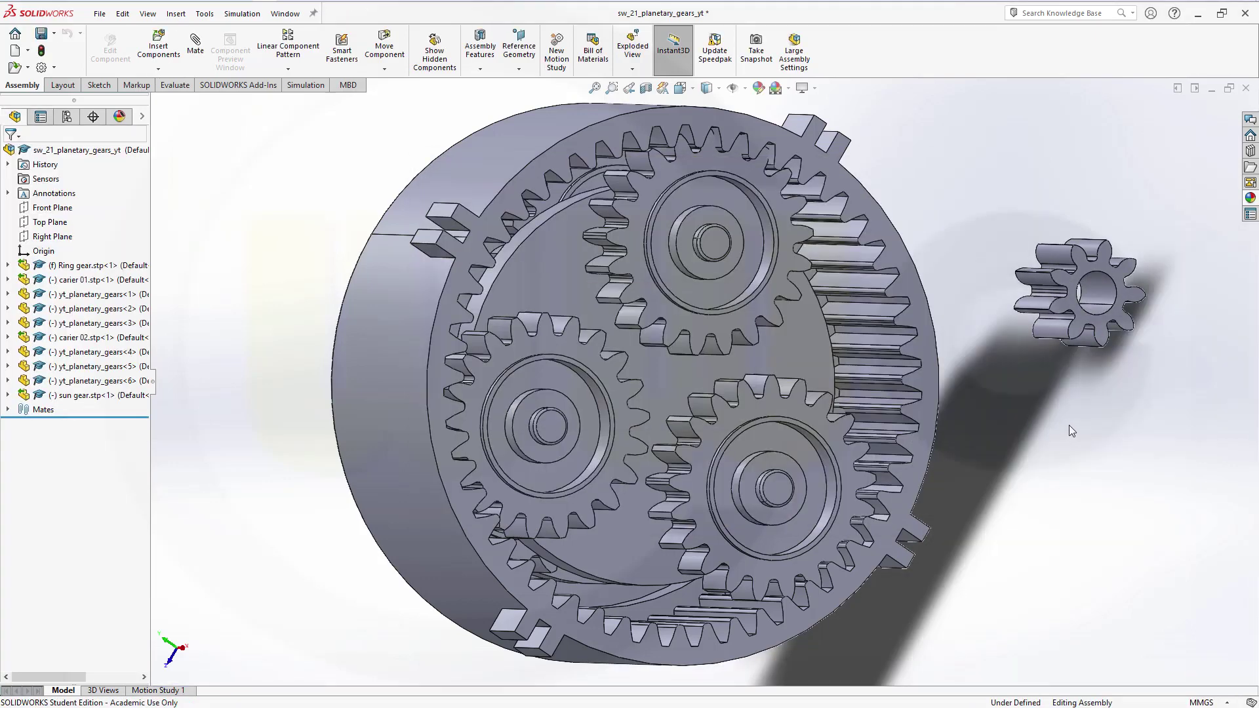
Step: Orbit around the ring gear's side, selecting the second carrier and then the sun gear
{"action": "scroll", "coordinate": [1069, 425], "scroll_direction": "up", "scroll_amount": 2}
{"action": "scroll", "coordinate": [1045, 371], "scroll_direction": "down", "scroll_amount": 1}
{"action": "middle_click_drag", "start_coordinate": [968, 372], "coordinate": [640, 383]}
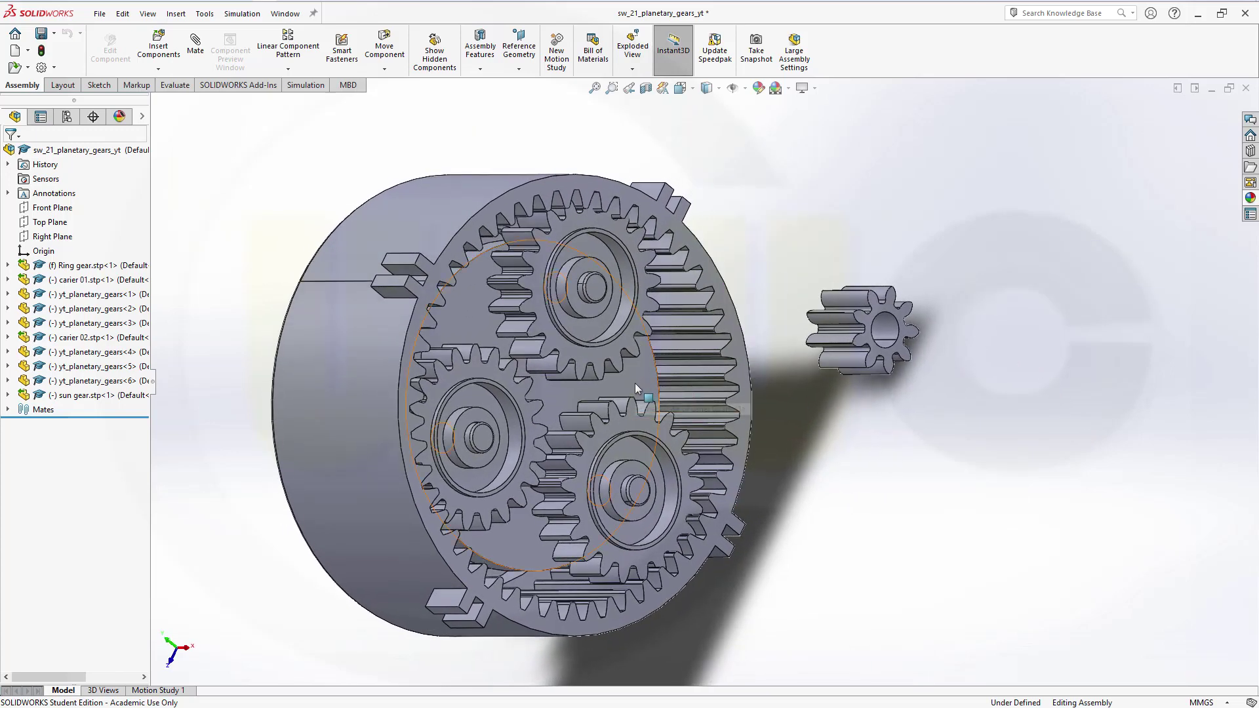
{"action": "left_click", "coordinate": [636, 385]}
{"action": "middle_click_drag", "start_coordinate": [781, 333], "coordinate": [834, 416]}
{"action": "scroll", "coordinate": [835, 415], "scroll_direction": "down", "scroll_amount": 5}
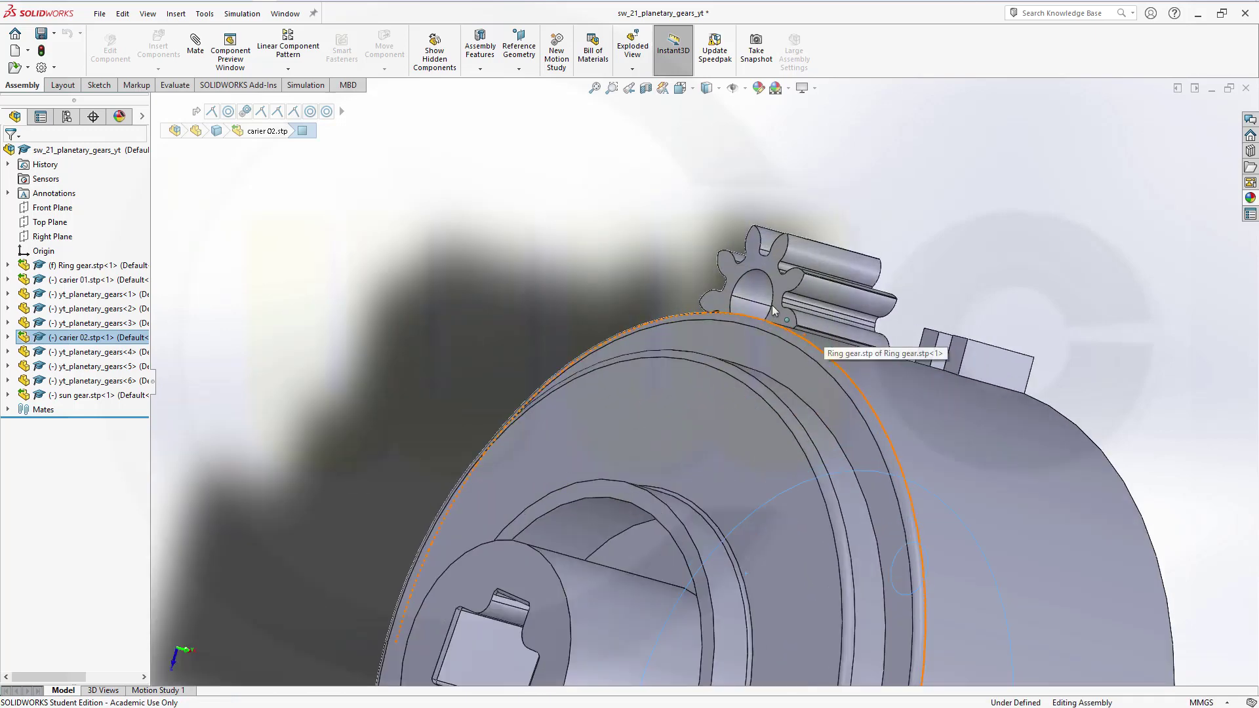
{"action": "left_click", "coordinate": [780, 288], "text": "ctrl"}
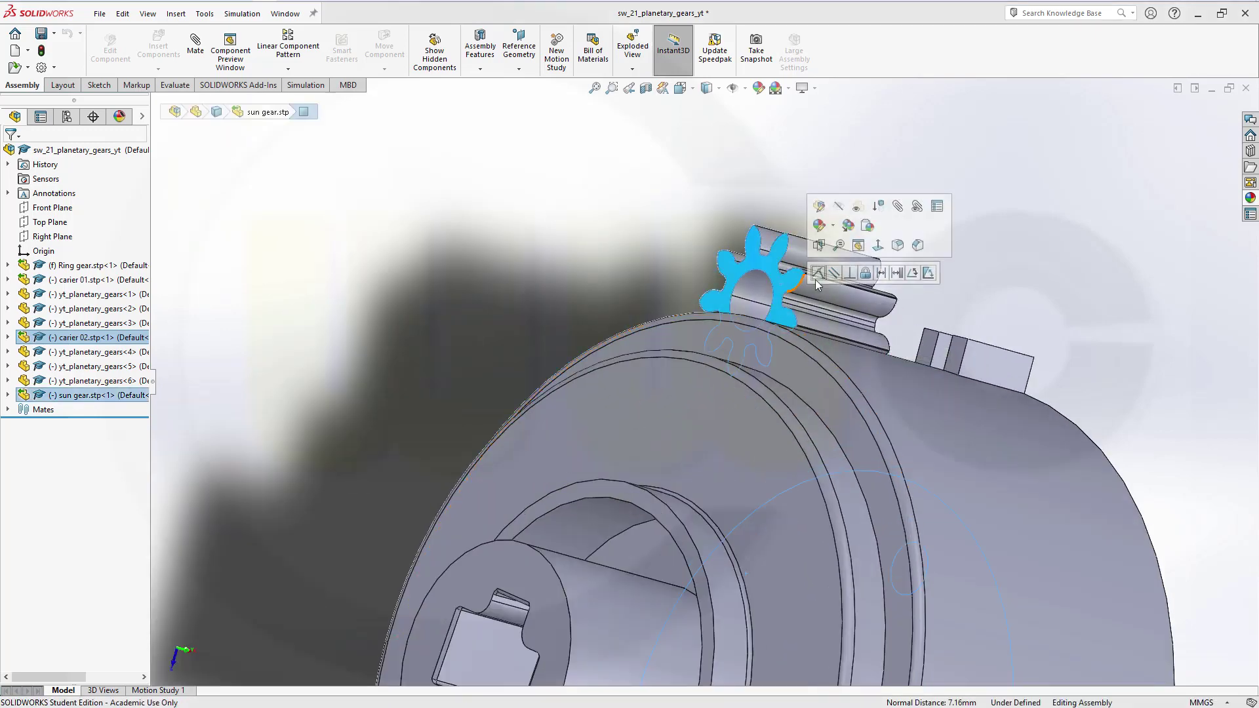
{"action": "key", "text": "Tab"}
Step: Mate the sun gear's bore concentric with the ring gear so it centres among the planets
{"action": "middle_click_drag", "start_coordinate": [1016, 390], "coordinate": [816, 268]}
{"action": "left_click", "coordinate": [1098, 411]}
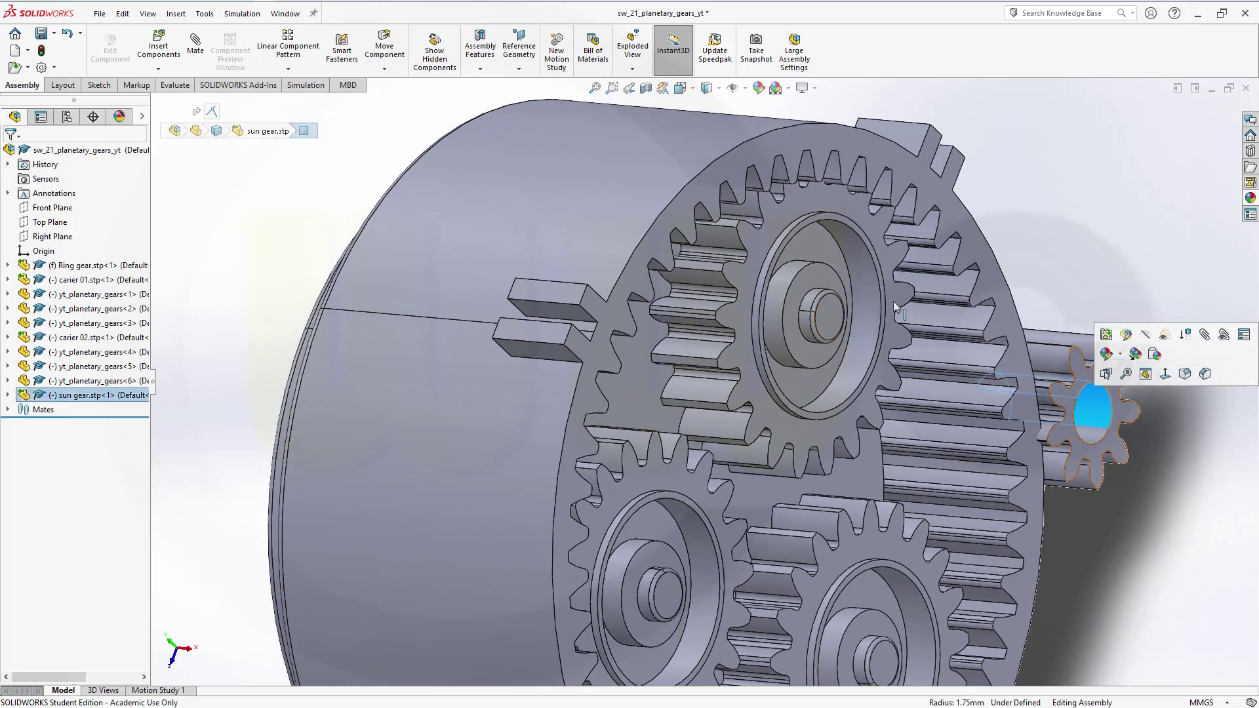
{"action": "left_click", "coordinate": [572, 228], "text": "ctrl"}
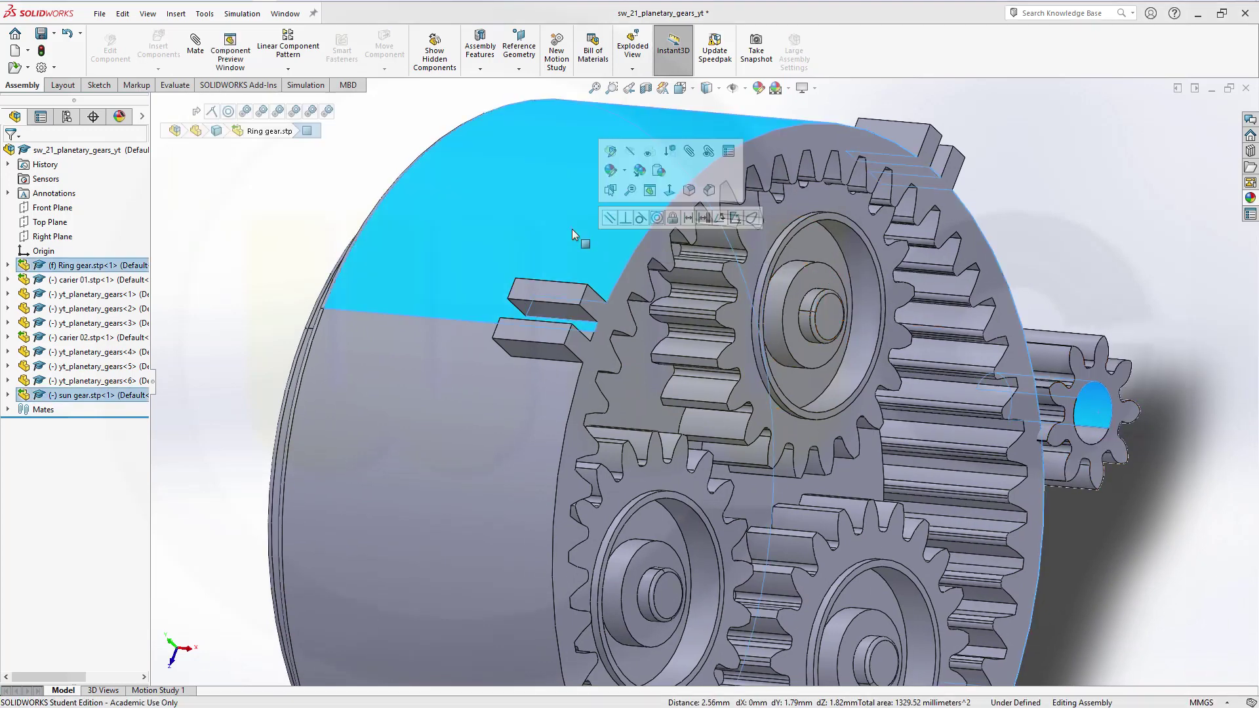
{"action": "left_click", "coordinate": [657, 218]}
{"action": "left_click", "coordinate": [1141, 275]}
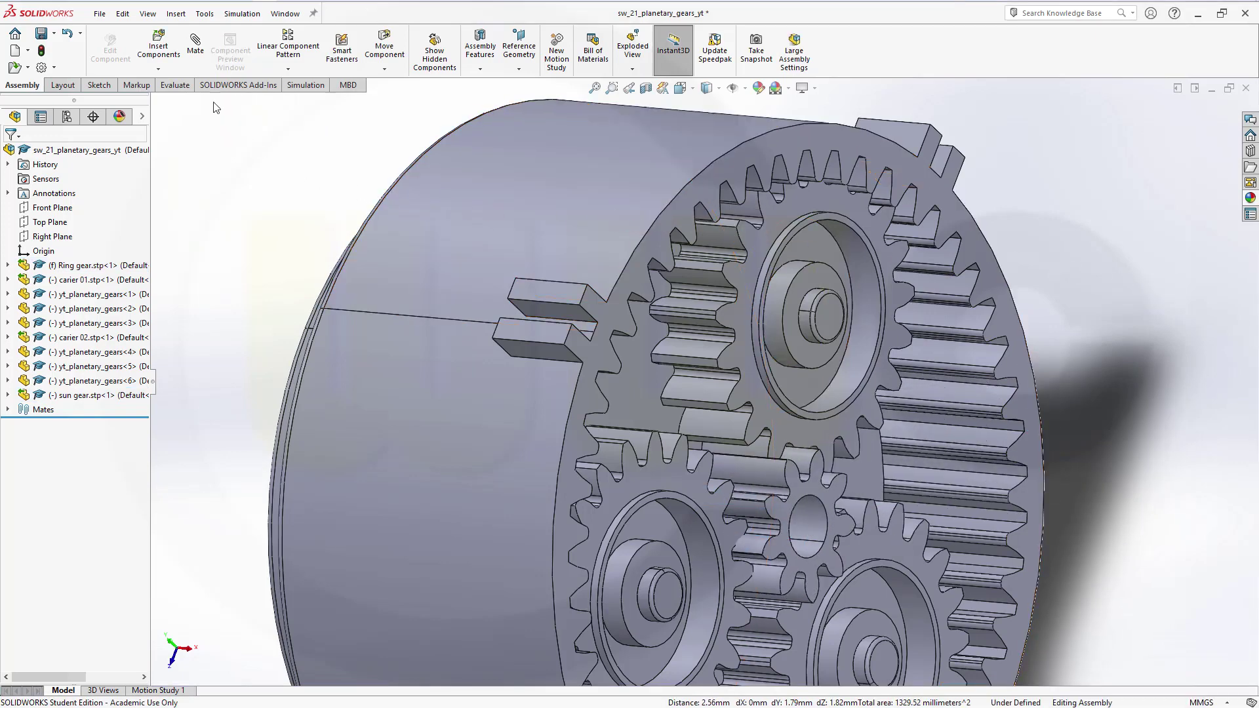
{"action": "left_click", "coordinate": [196, 47]}
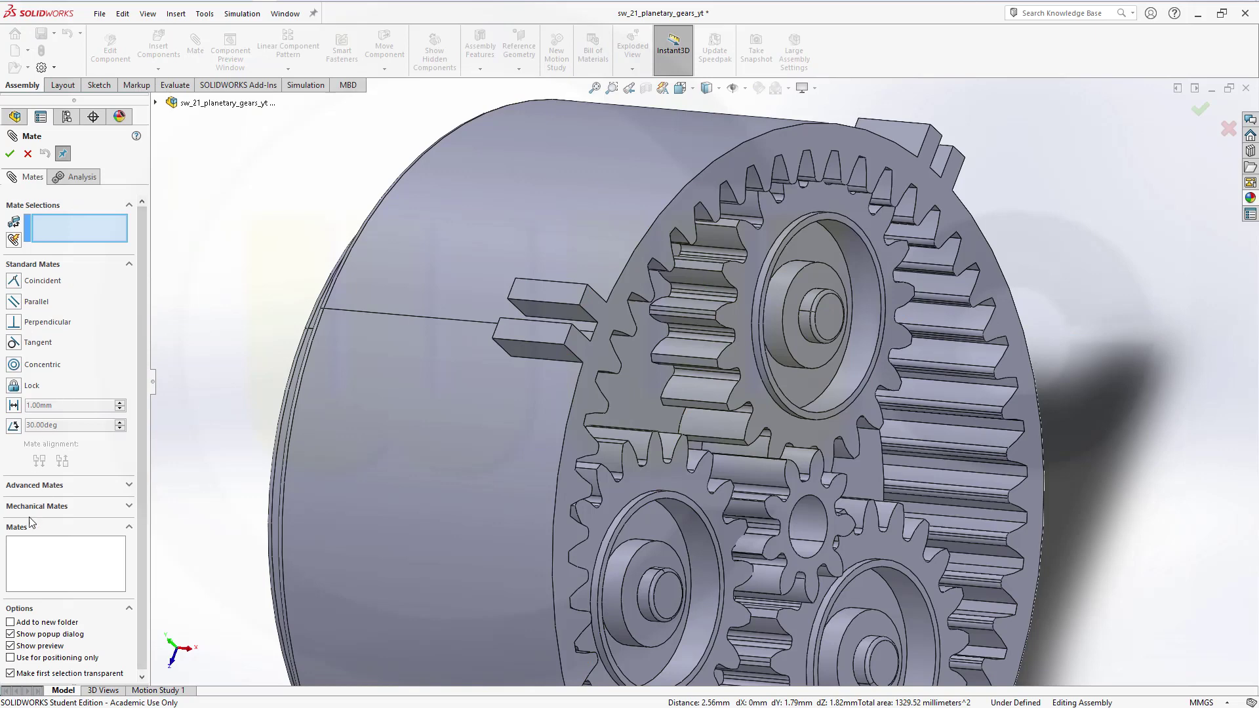
Step: Add a Gear mate between the upper planet gear face and sun gear bore at ratio 2mm:1mm
{"action": "left_click", "coordinate": [130, 506]}
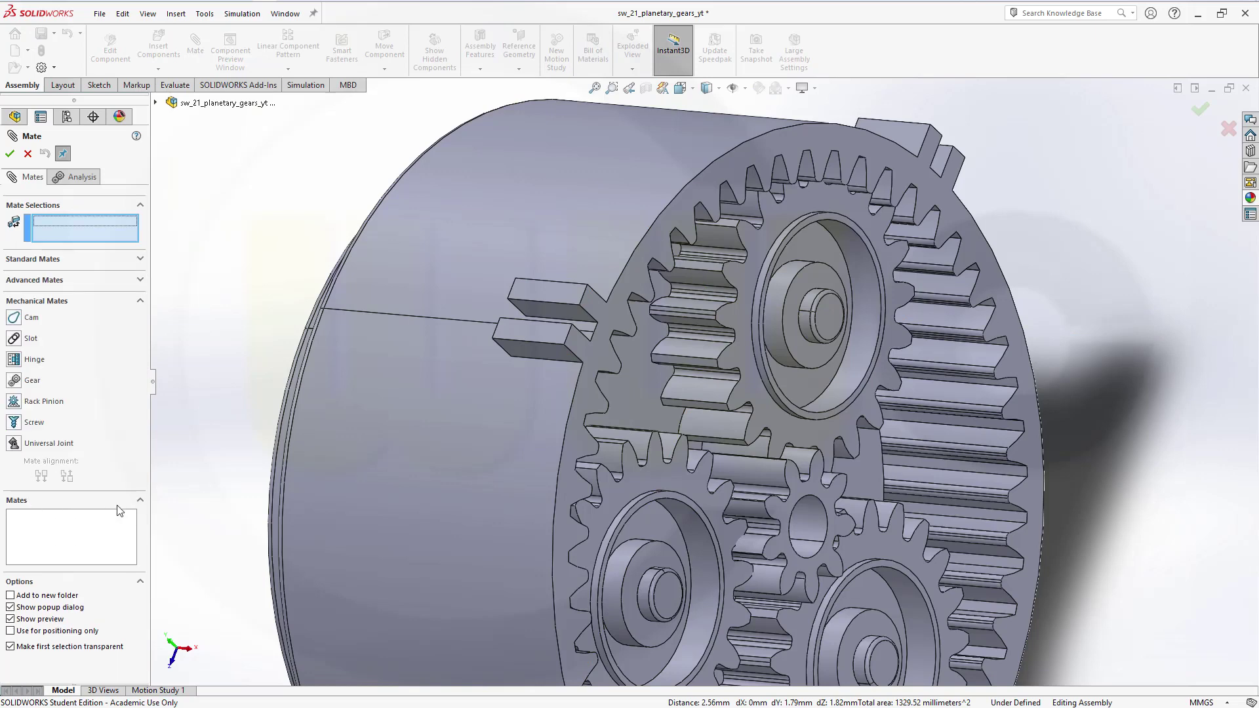
{"action": "left_click", "coordinate": [14, 380]}
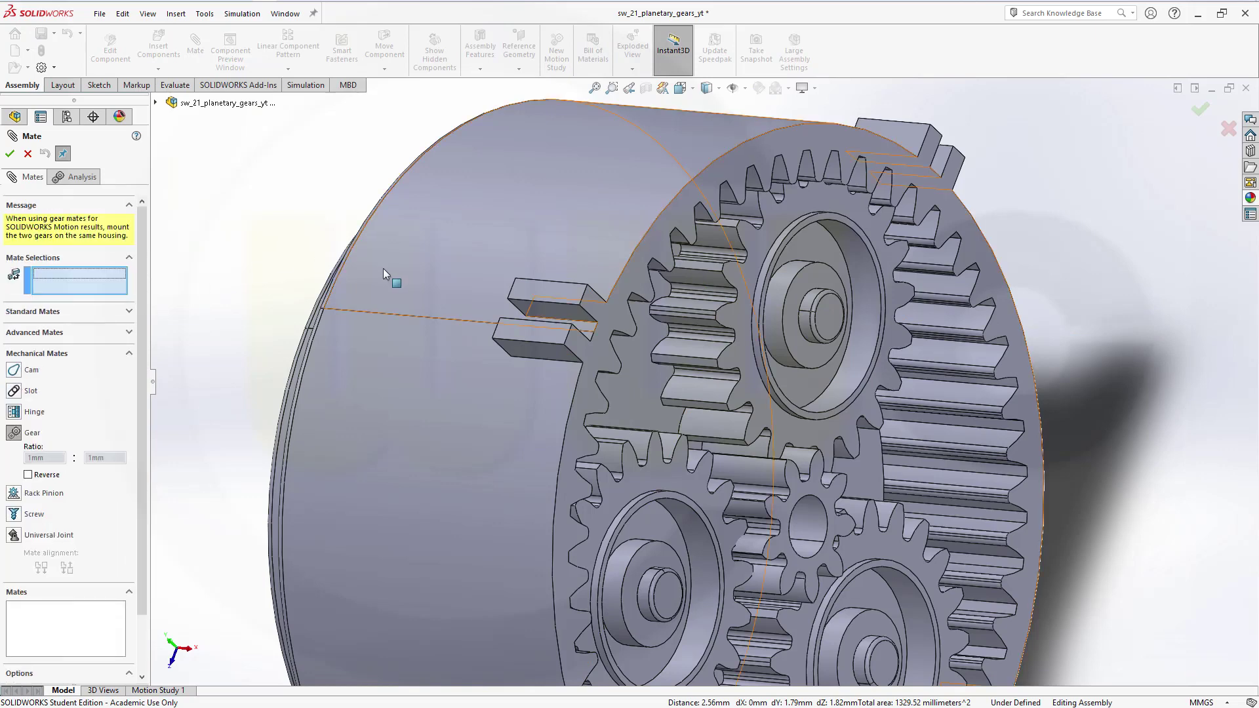
{"action": "middle_click_drag", "start_coordinate": [381, 268], "coordinate": [581, 356]}
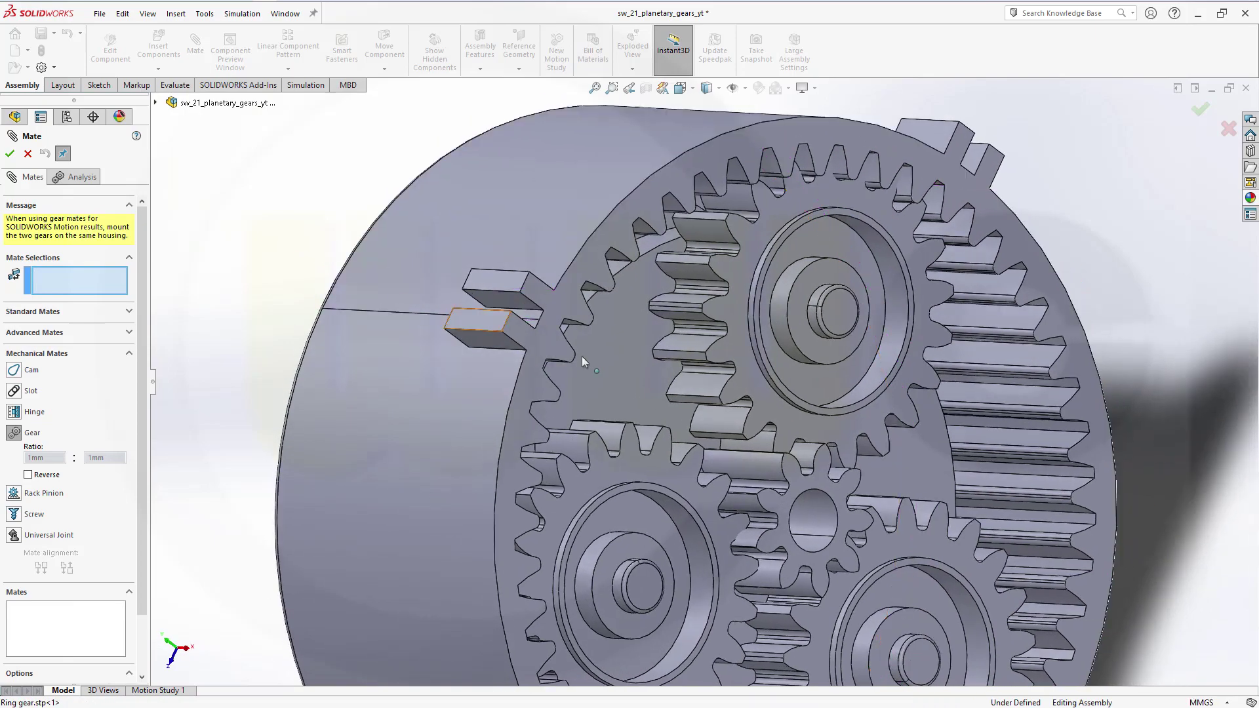
{"action": "left_click", "coordinate": [885, 367]}
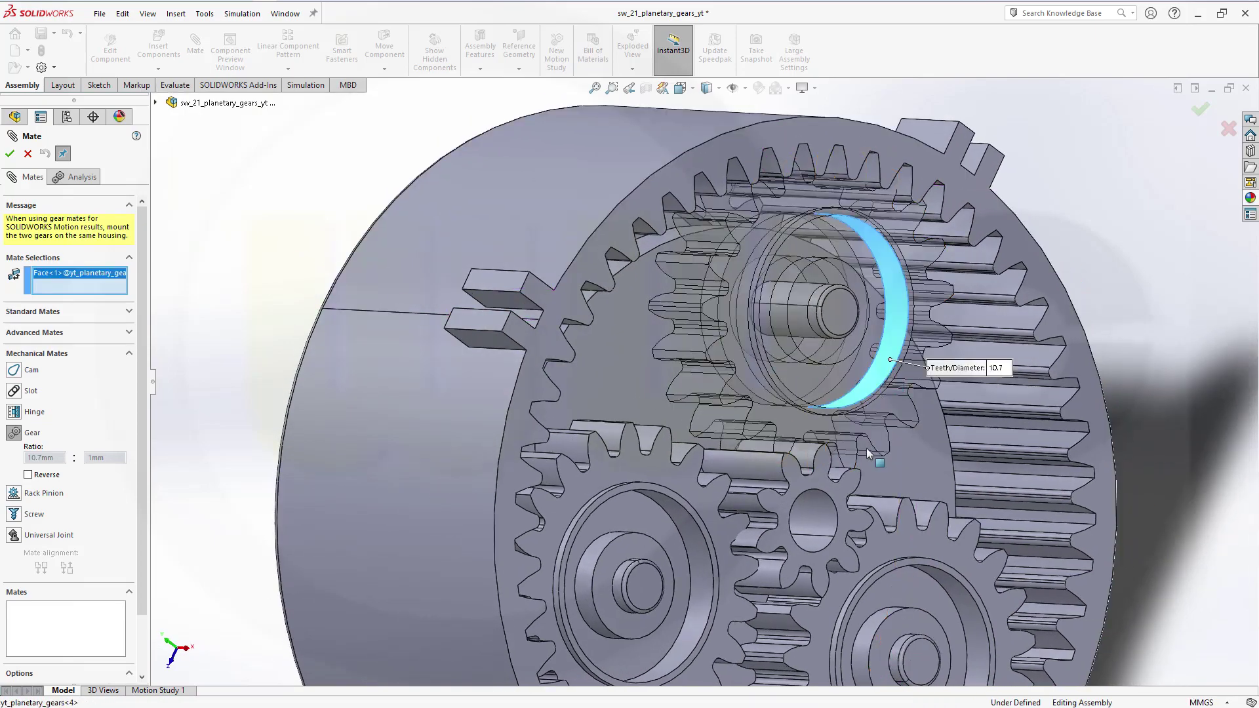
{"action": "left_click", "coordinate": [813, 519]}
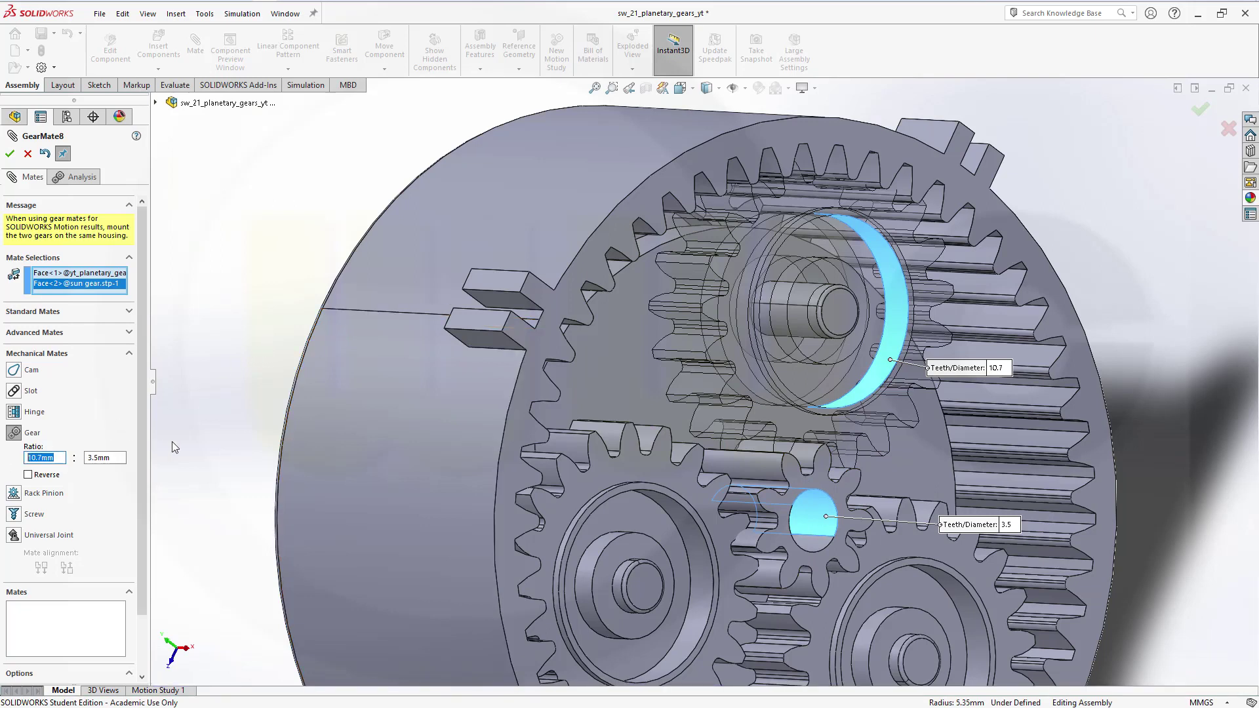
{"action": "type", "text": "2"}
{"action": "left_click", "coordinate": [121, 458]}
{"action": "type", "text": "1"}
{"action": "left_click", "coordinate": [10, 154]}
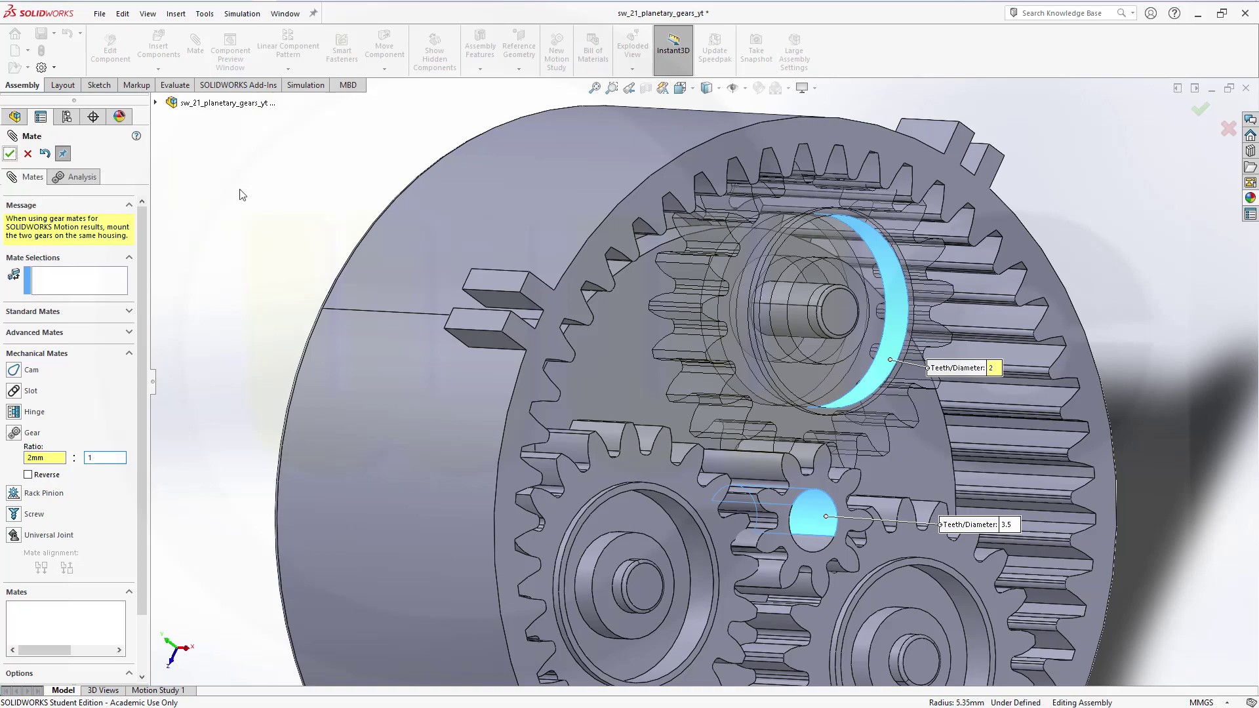
{"action": "left_click", "coordinate": [10, 155]}
{"action": "middle_click_drag", "start_coordinate": [444, 321], "coordinate": [467, 367]}
Step: Turn carier 02 to see the planet gears rotate with the sun gear
{"action": "left_click", "coordinate": [676, 335]}
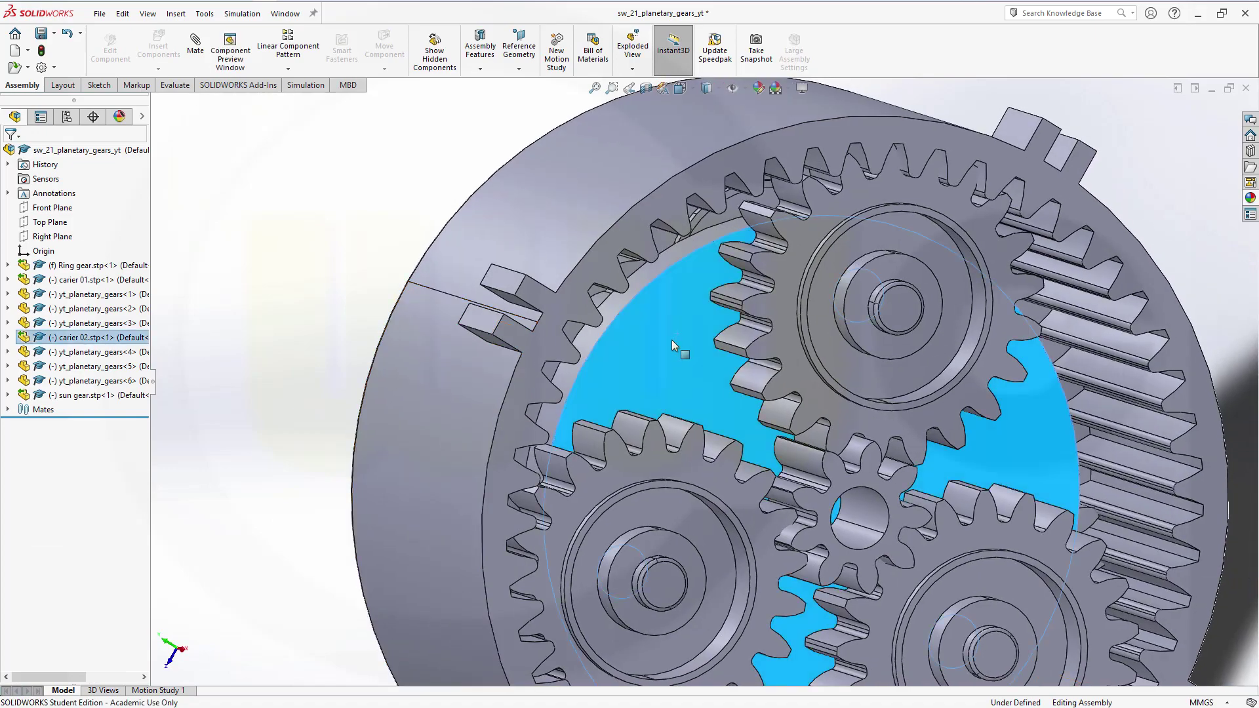
{"action": "left_click_drag", "start_coordinate": [672, 340], "coordinate": [630, 392]}
{"action": "scroll", "coordinate": [659, 403], "scroll_direction": "up", "scroll_amount": 5}
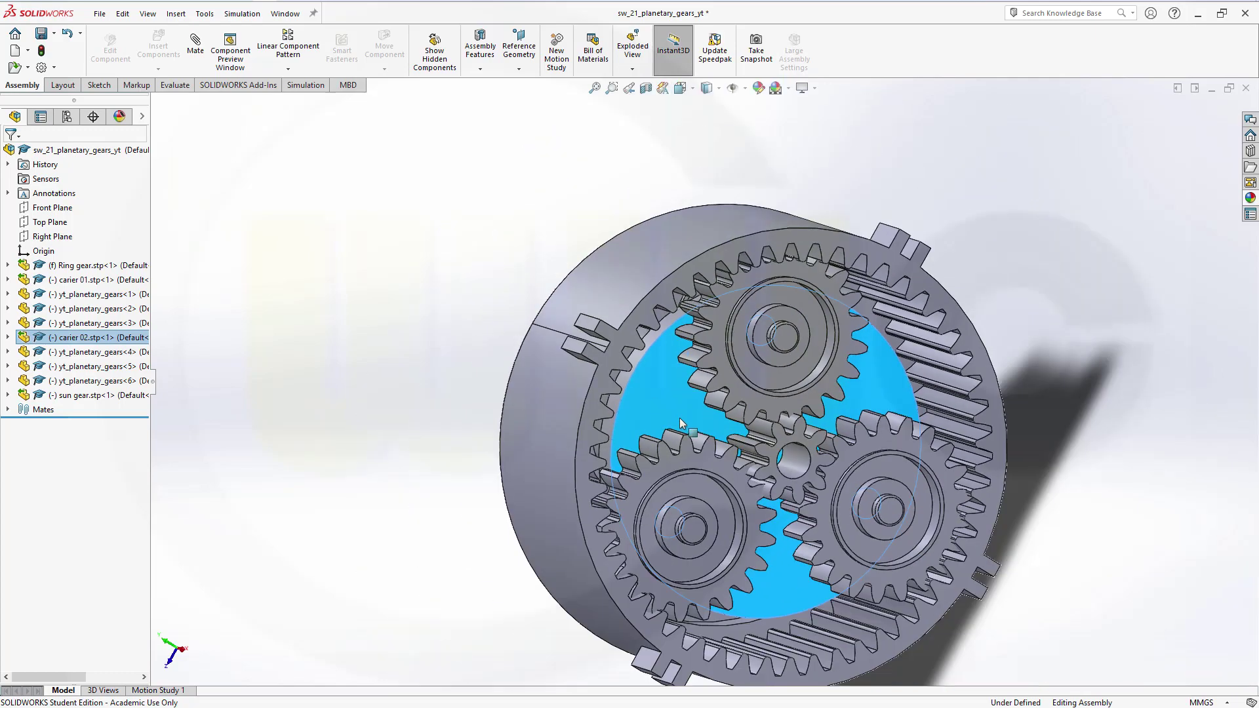
{"action": "middle_click_drag", "start_coordinate": [678, 424], "coordinate": [735, 396]}
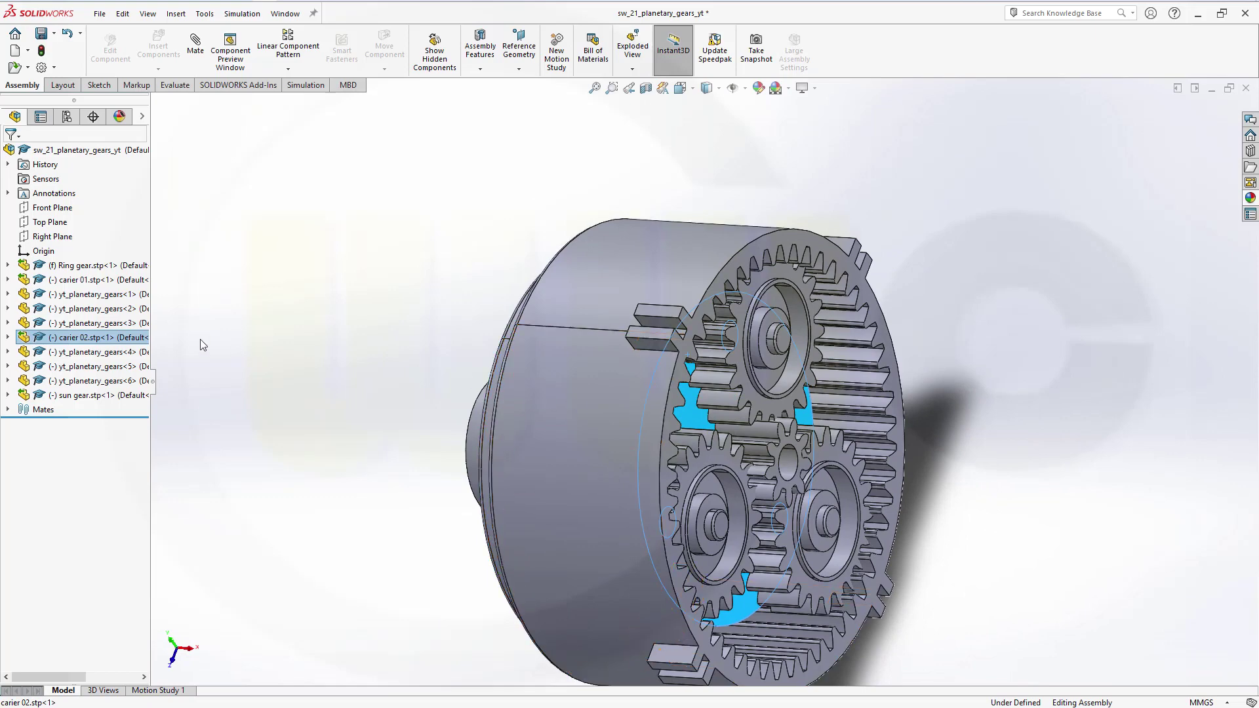
Step: Hide the Ring gear and turn carier 01 to watch the inner gears mesh
{"action": "left_click", "coordinate": [91, 265]}
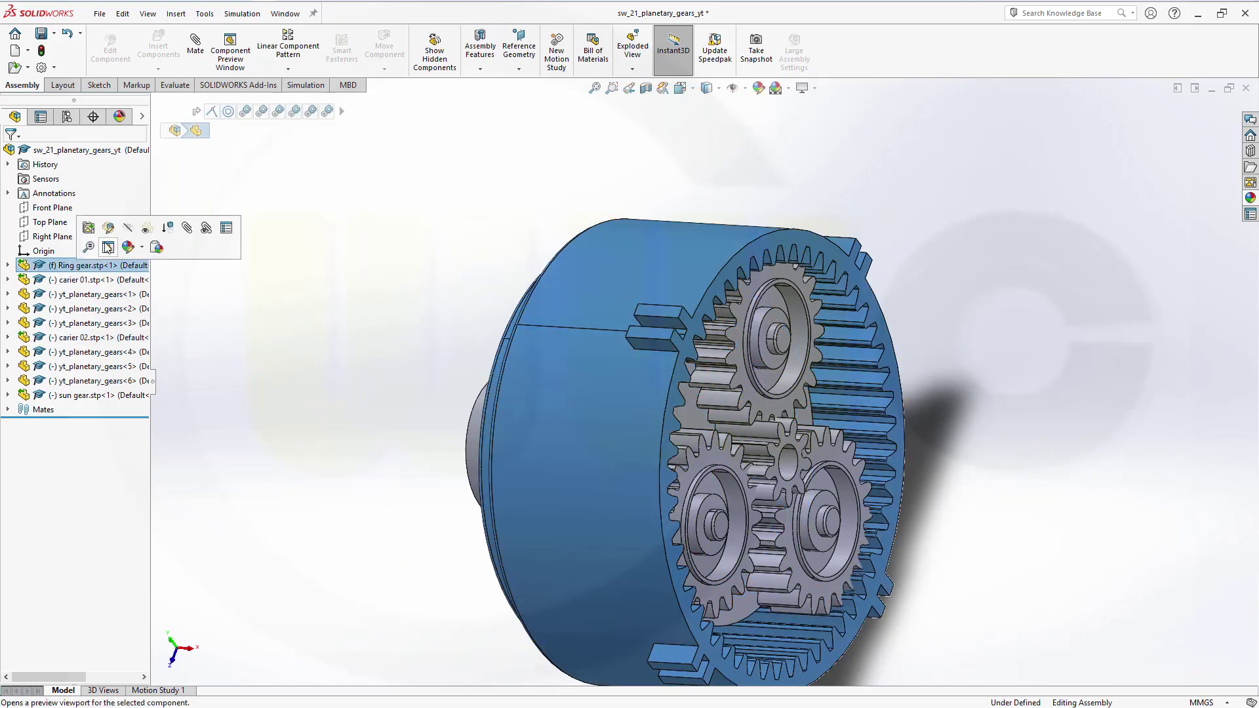
{"action": "left_click", "coordinate": [128, 230]}
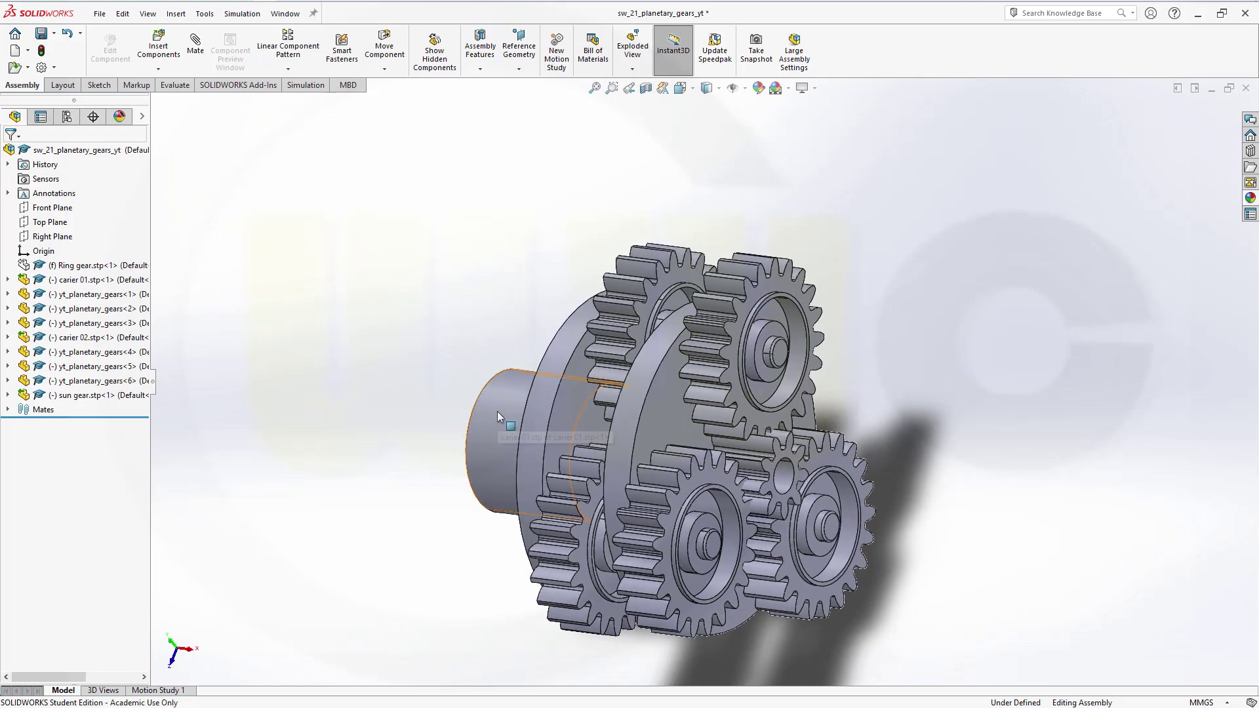
{"action": "left_click_drag", "start_coordinate": [497, 412], "coordinate": [196, 323]}
Step: Show the Ring gear again and clear the selection
{"action": "left_click", "coordinate": [74, 271]}
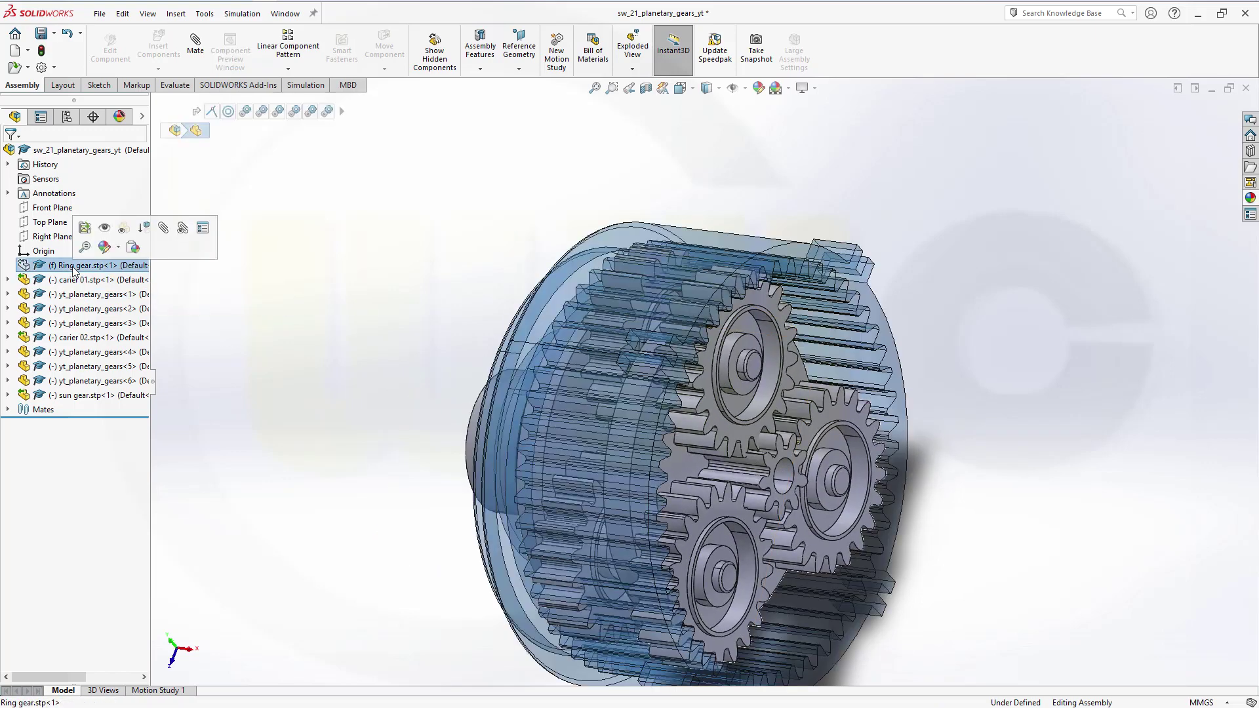
{"action": "left_click", "coordinate": [109, 240]}
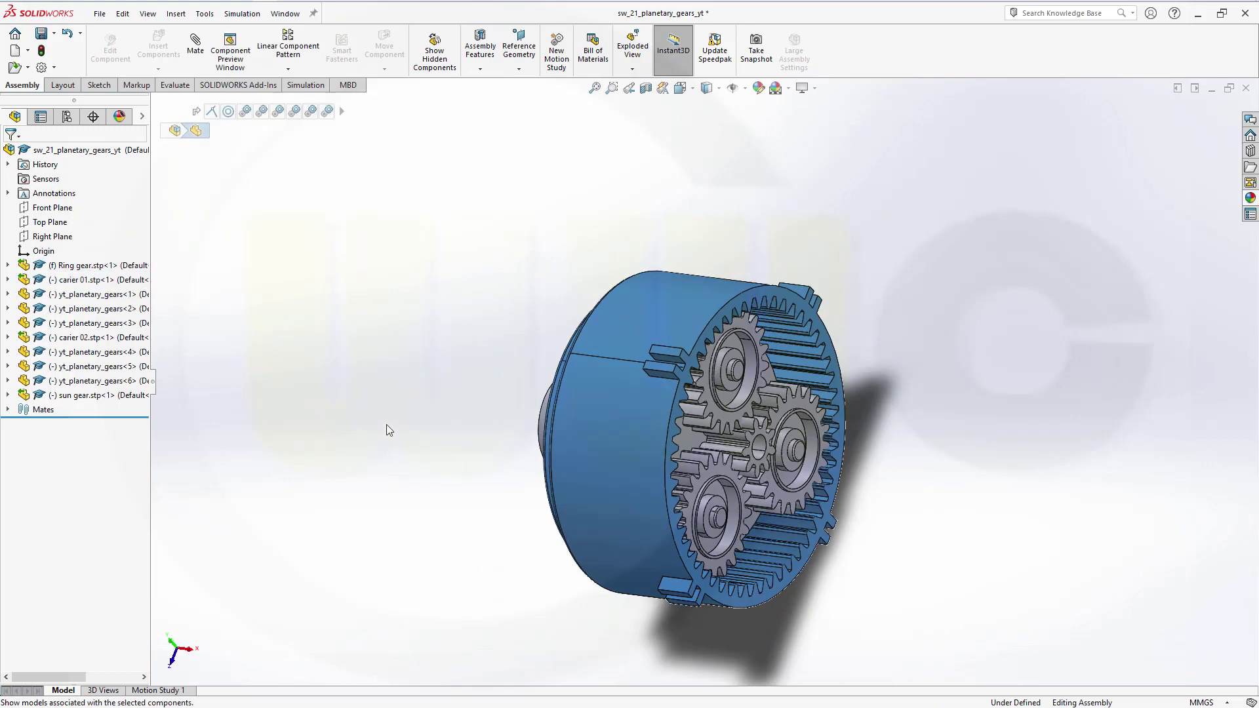
{"action": "middle_click_drag", "start_coordinate": [383, 424], "coordinate": [339, 415]}
{"action": "left_click", "coordinate": [363, 459]}
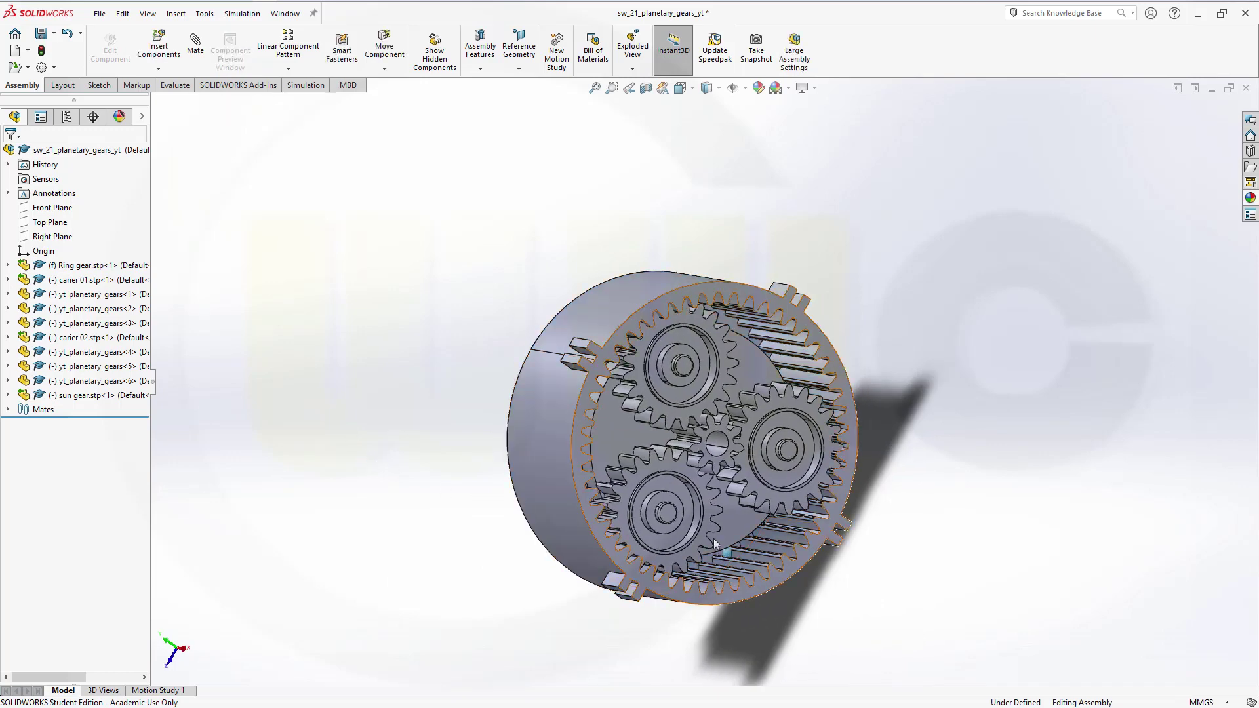
{"action": "scroll", "coordinate": [846, 601], "scroll_direction": "down", "scroll_amount": 2}
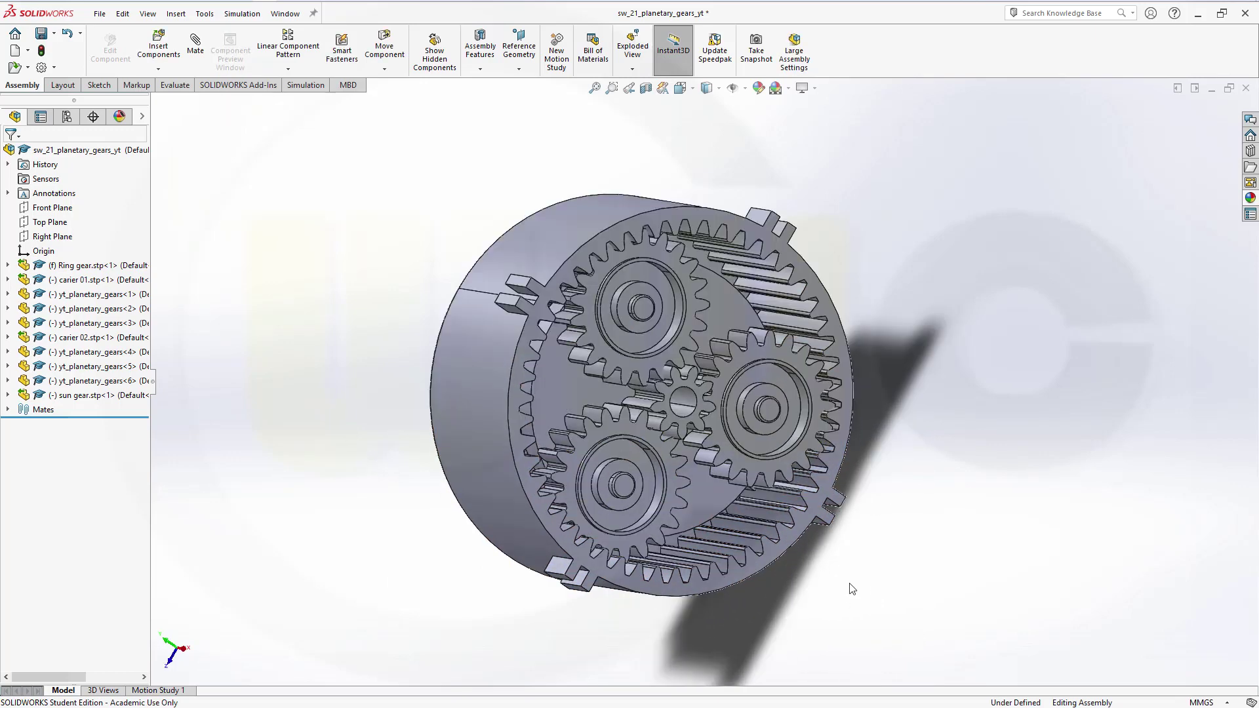